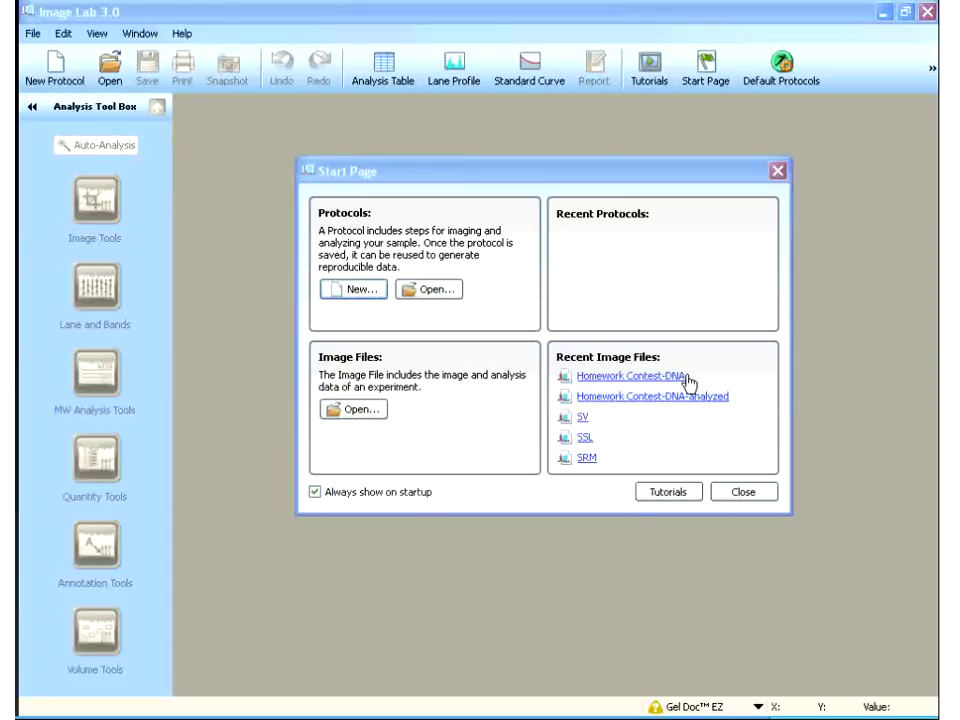
# Close the Start Page, bring it back from the toolbar, and close it again.
pyautogui.click(778, 173)
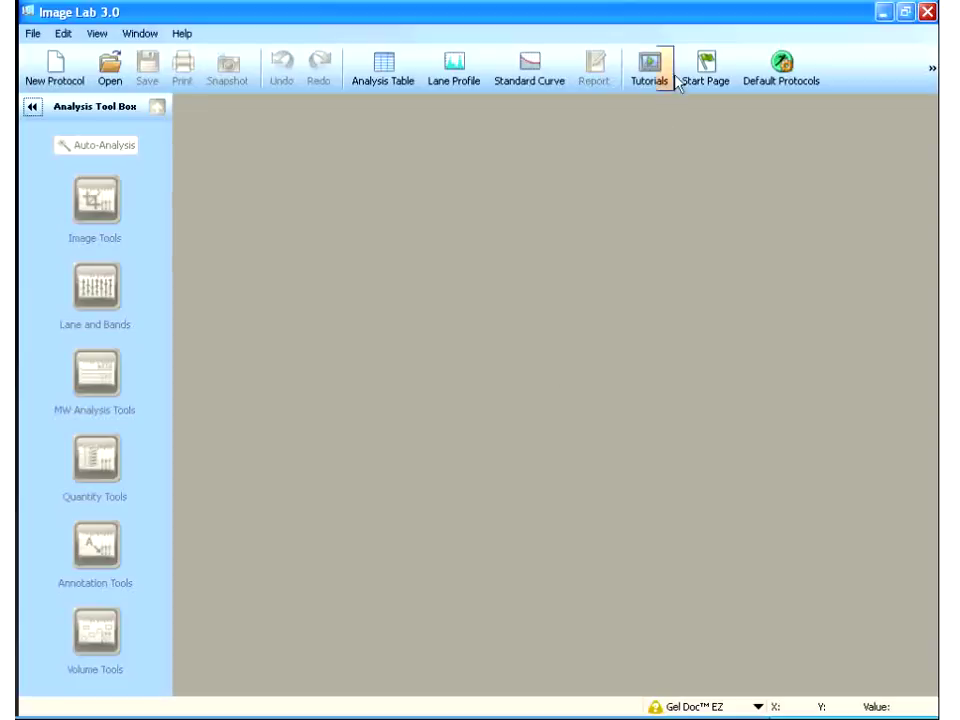
pyautogui.click(705, 70)
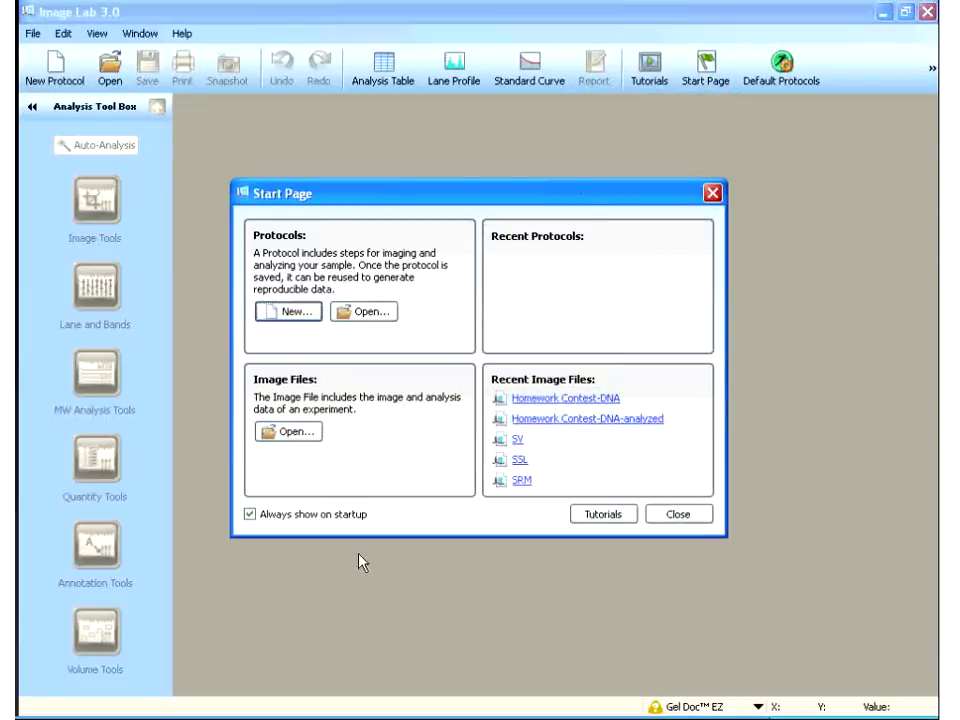
pyautogui.click(713, 194)
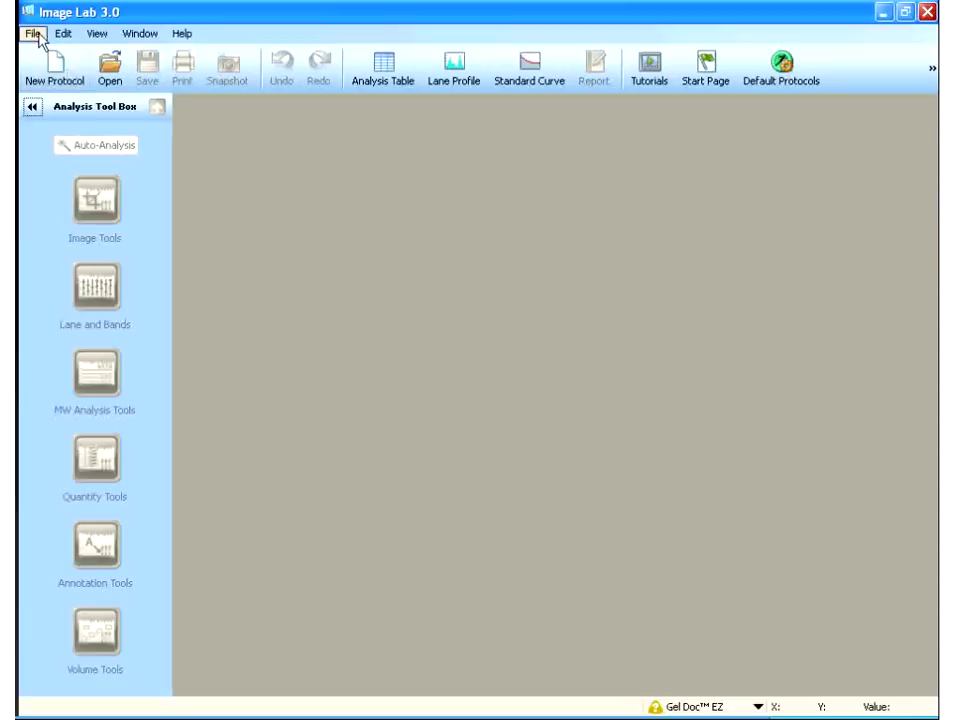
# Open the Homework Contest-DNA gel image from the training images folder, cancelling the first attempt.
pyautogui.click(35, 34)
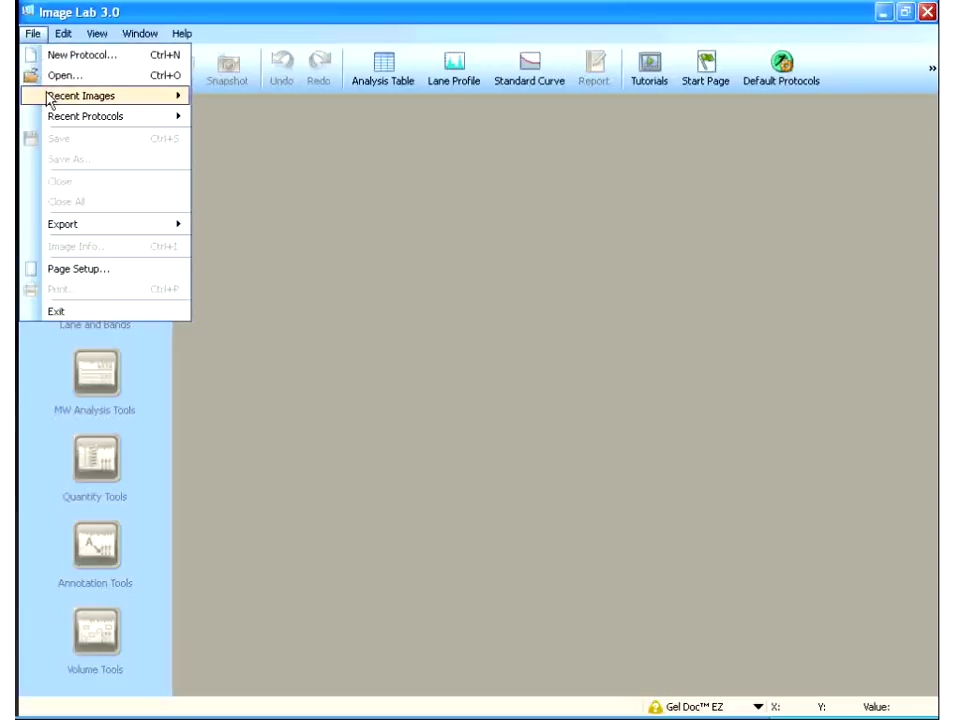
pyautogui.click(48, 78)
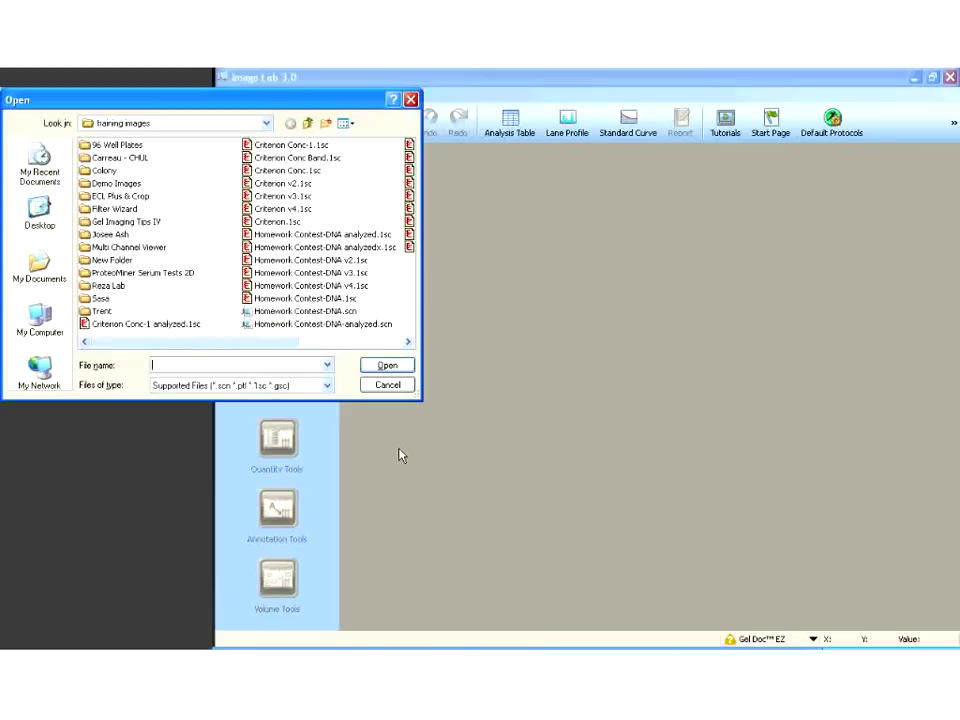
pyautogui.click(388, 387)
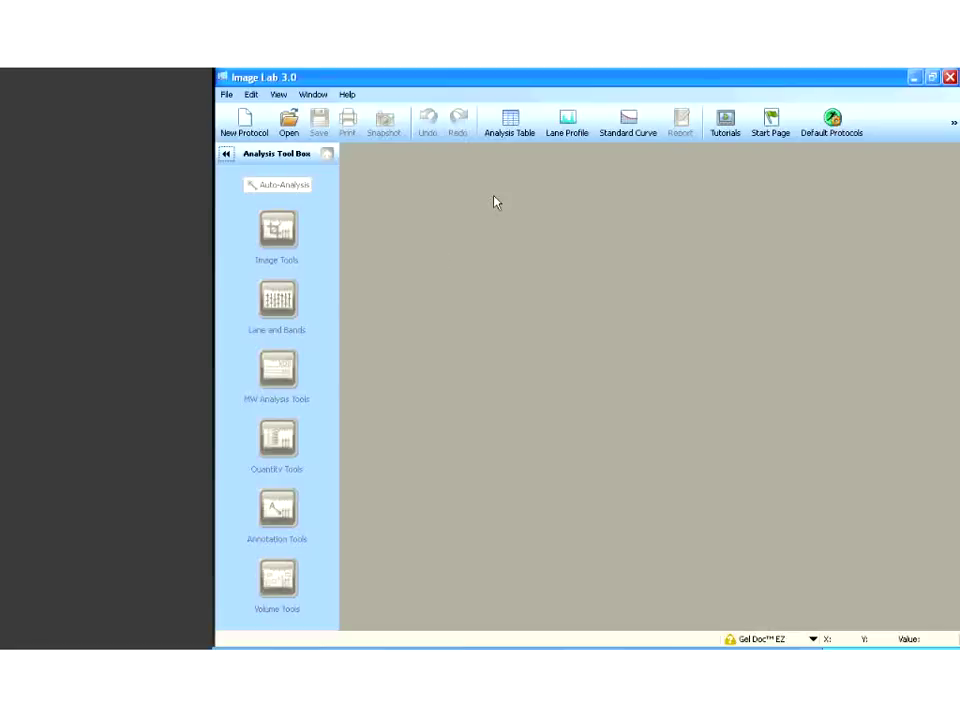
pyautogui.click(226, 94)
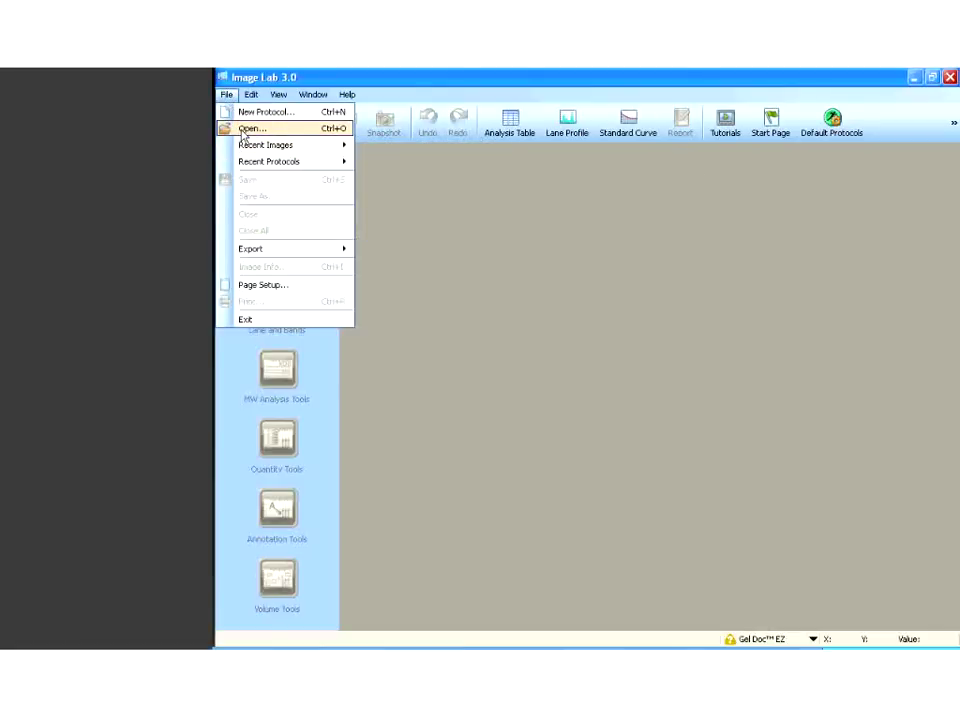
pyautogui.click(247, 129)
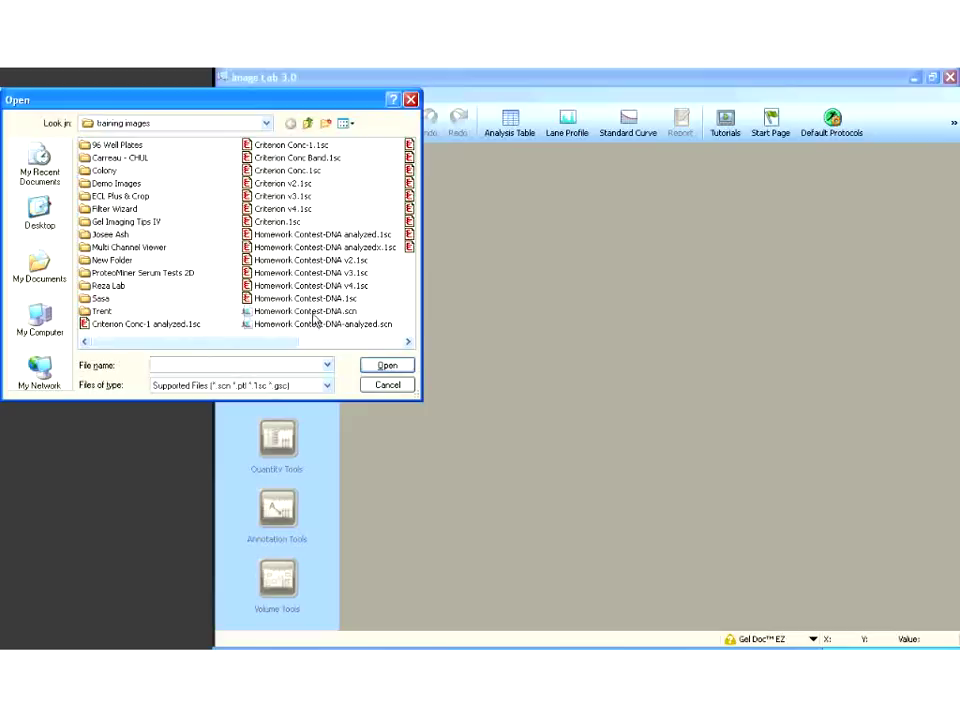
pyautogui.doubleClick(313, 314)
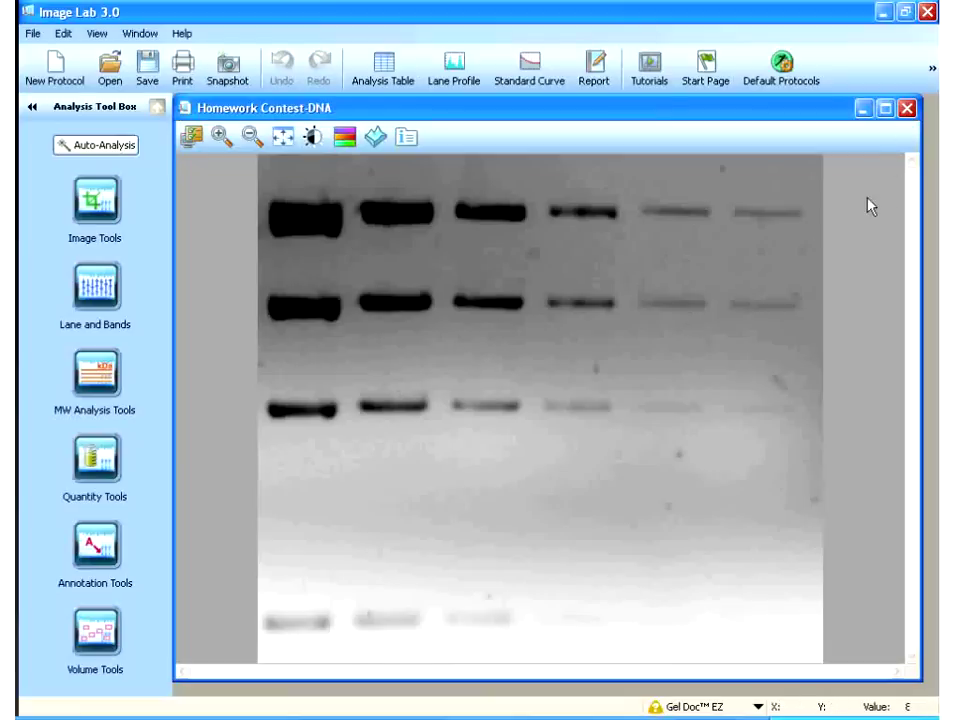
# Maximize the Homework Contest-DNA image window and bring up the image adjustment tools.
pyautogui.click(885, 109)
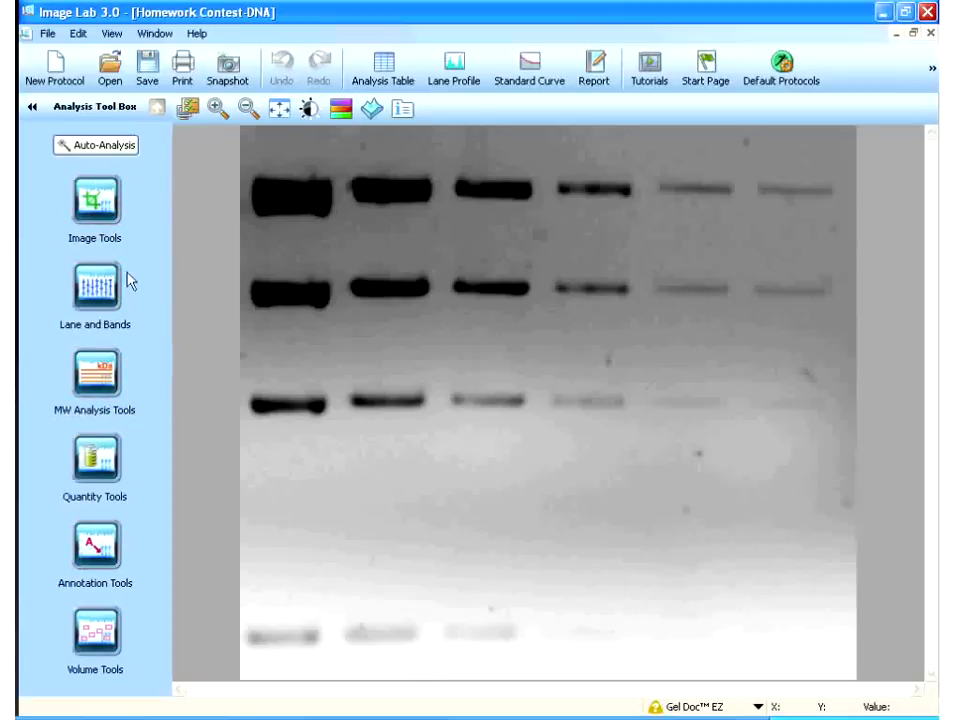
pyautogui.click(95, 197)
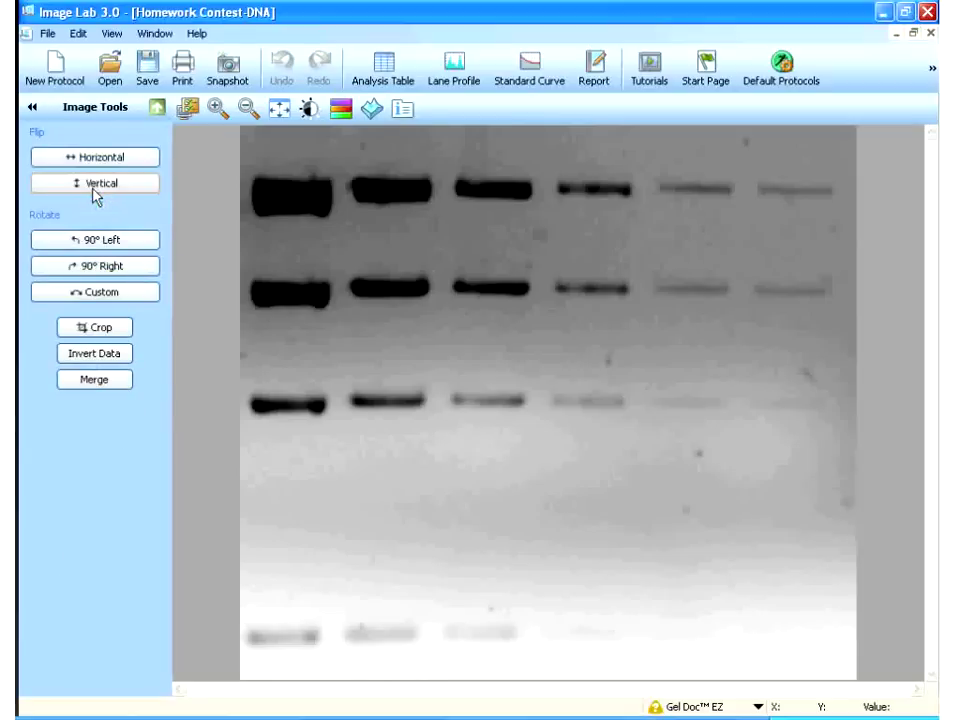
# Flip the gel image and draw a 391 x 354 pixel crop box around the whole gel.
pyautogui.click(82, 163)
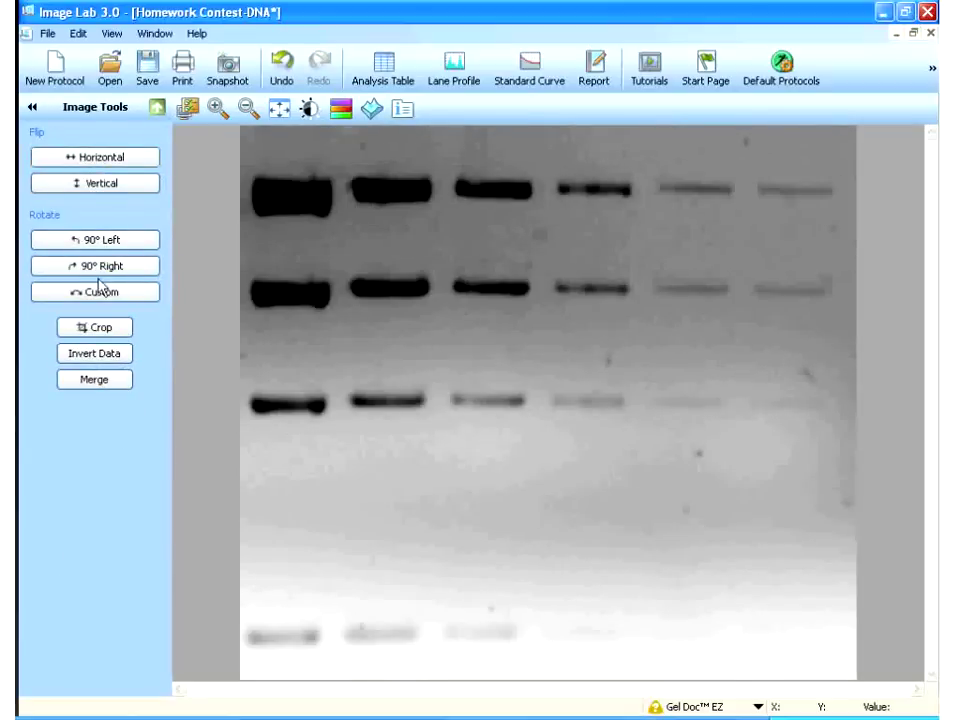
pyautogui.click(99, 330)
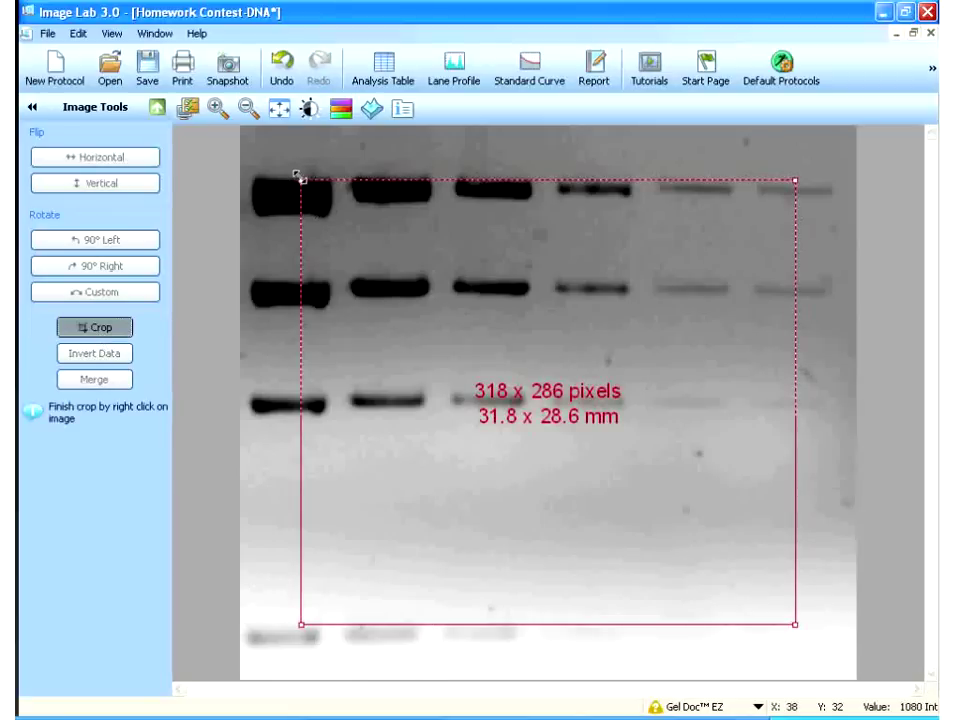
pyautogui.moveTo(300, 177); pyautogui.dragTo(243, 128)
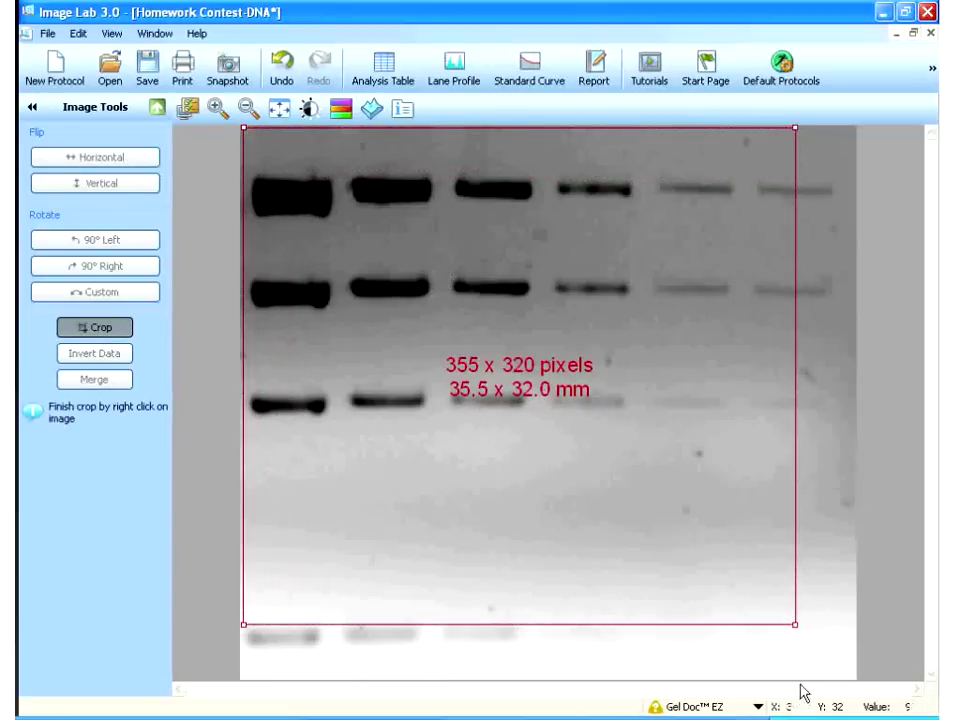
pyautogui.moveTo(796, 624); pyautogui.dragTo(850, 677)
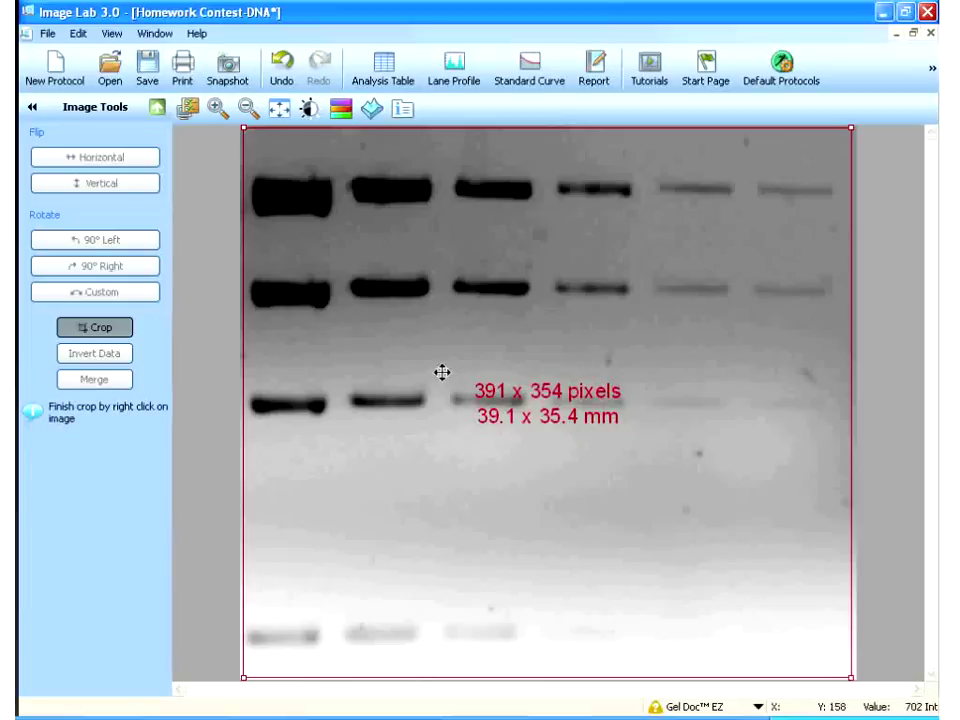
pyautogui.rightClick(338, 345)
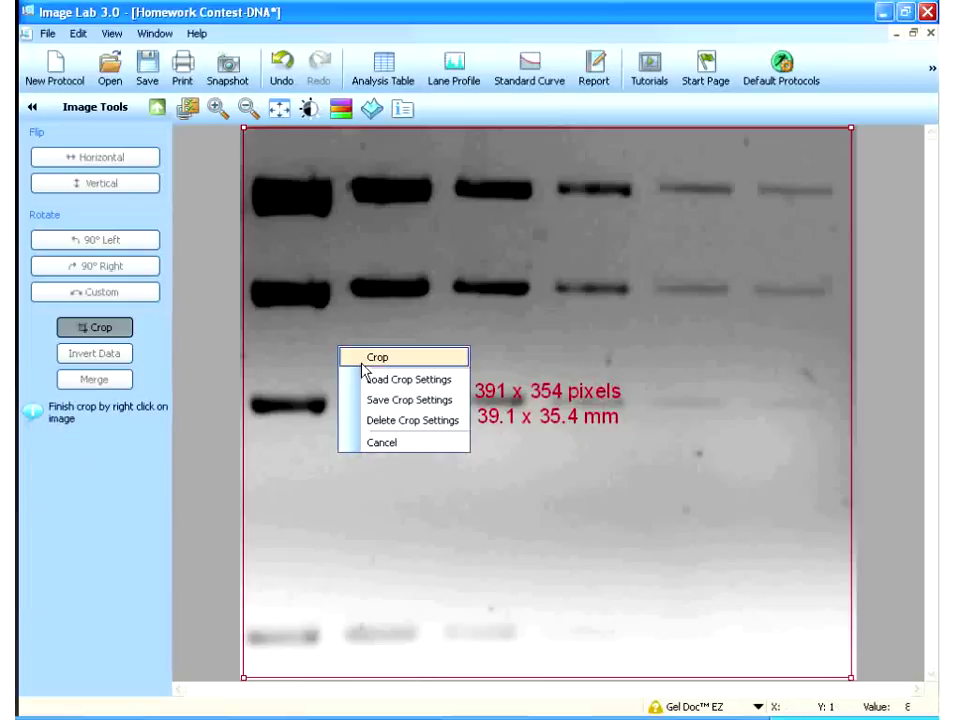
# Redraw the crop region around the gel, raising its bottom edge slightly.
pyautogui.click(363, 366)
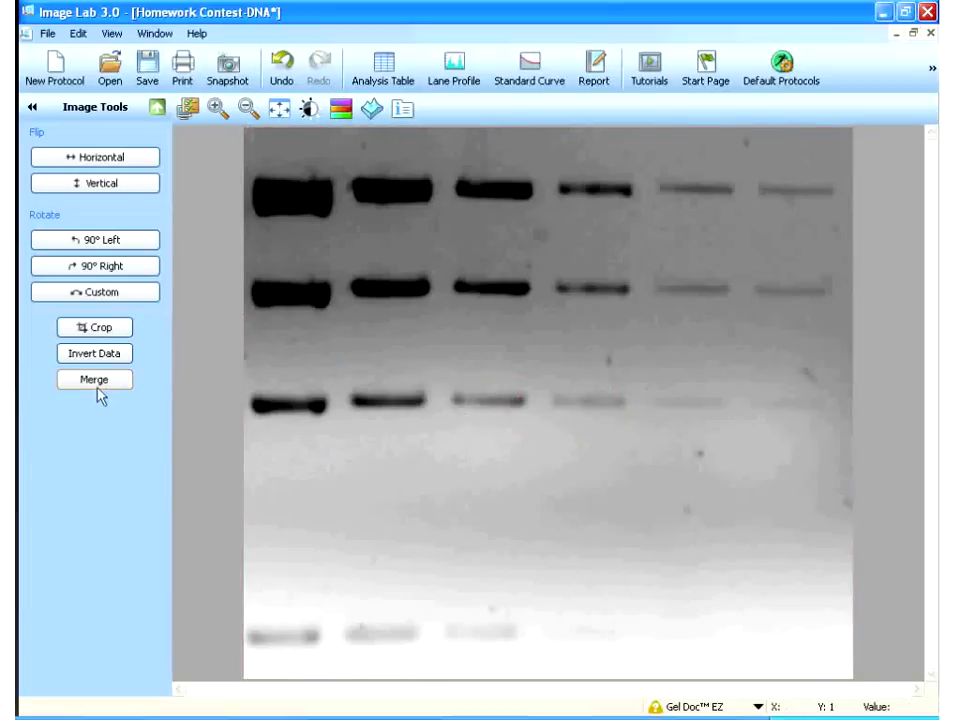
pyautogui.click(103, 331)
pyautogui.moveTo(302, 182); pyautogui.dragTo(244, 129)
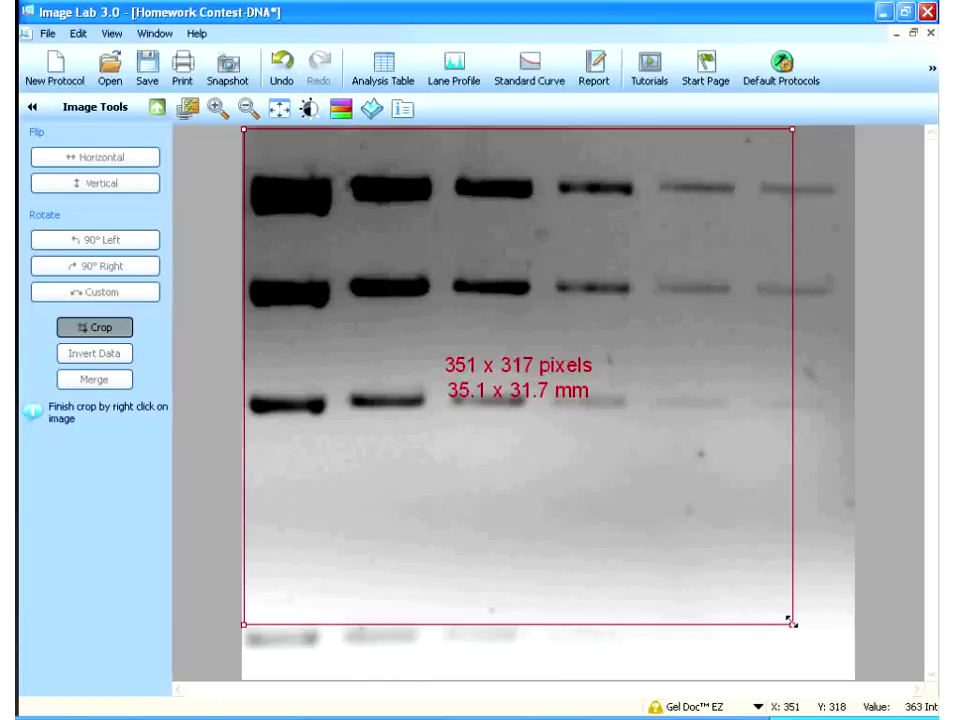
pyautogui.moveTo(793, 621); pyautogui.dragTo(865, 679)
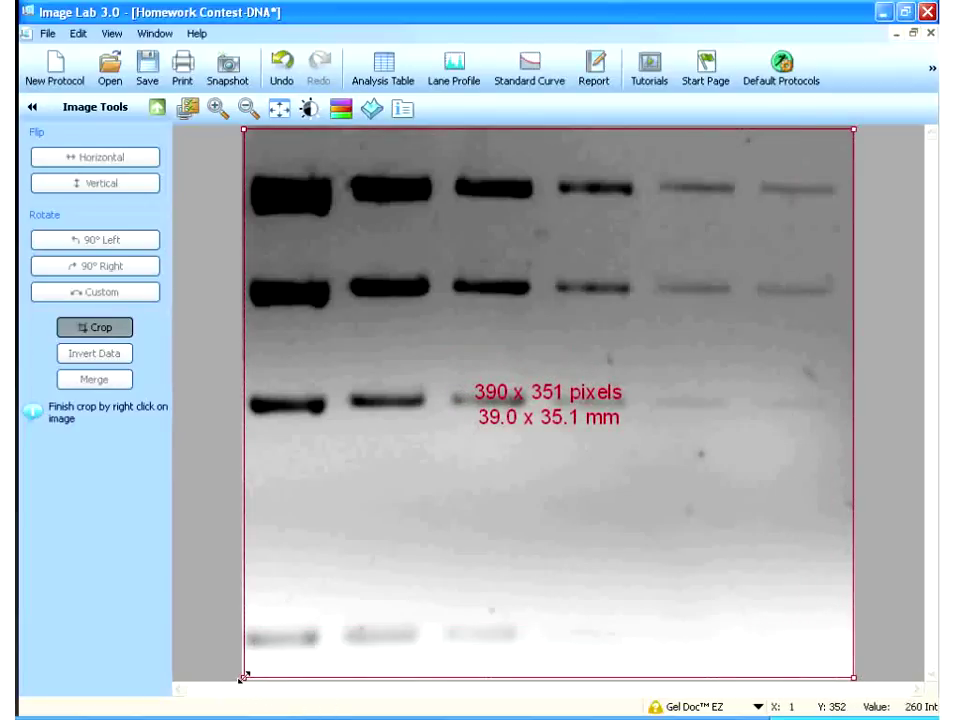
pyautogui.moveTo(243, 677); pyautogui.dragTo(243, 665)
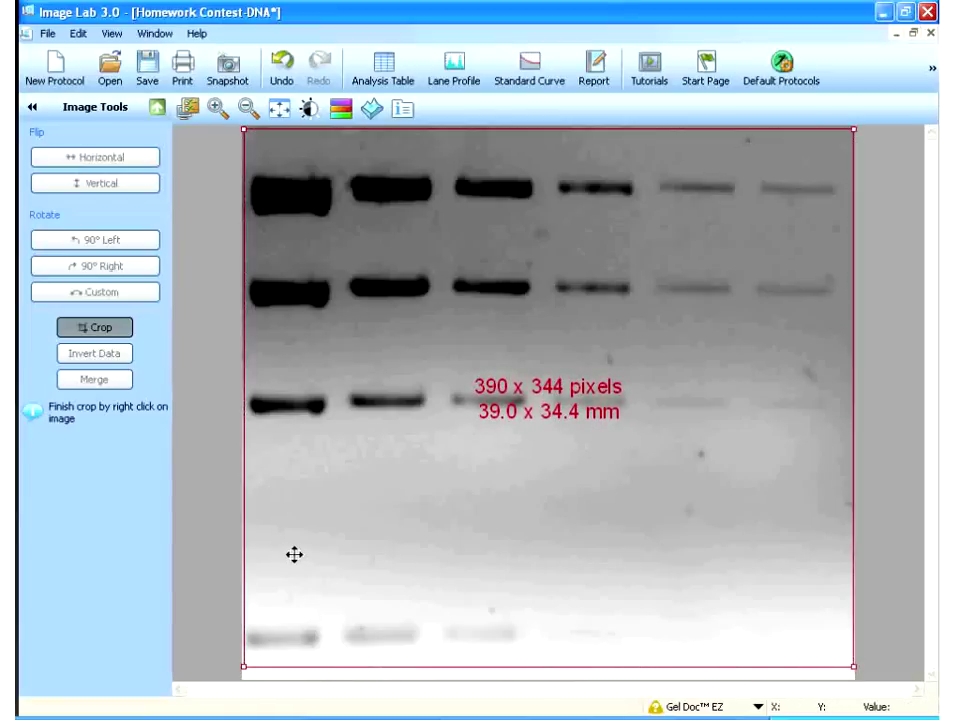
# Save the crop settings under a custom name, replacing the existing saved set.
pyautogui.rightClick(294, 555)
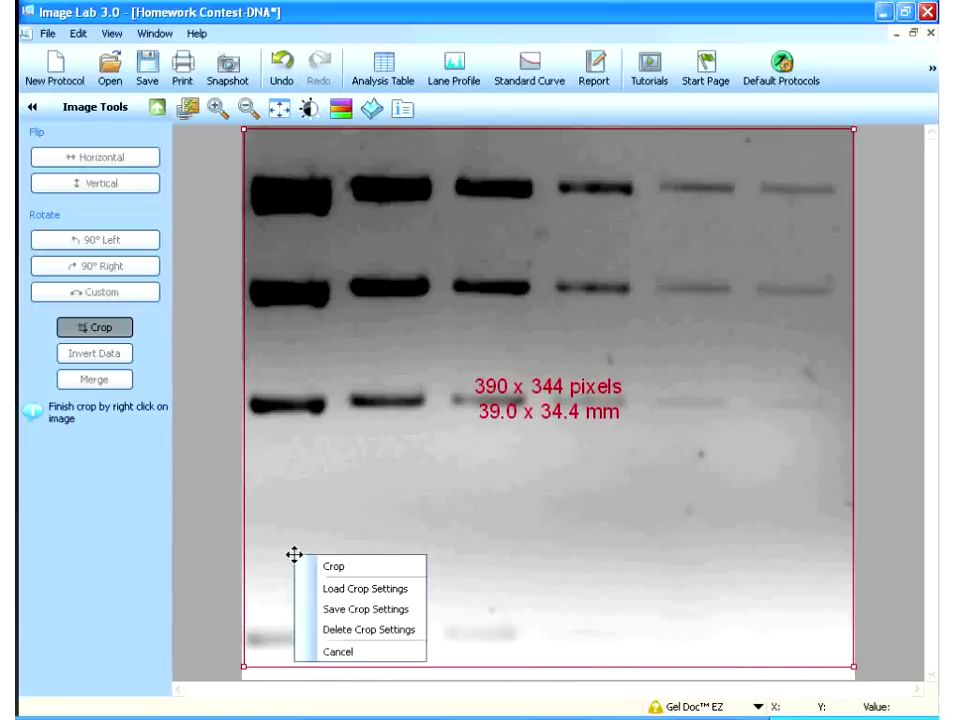
pyautogui.click(330, 614)
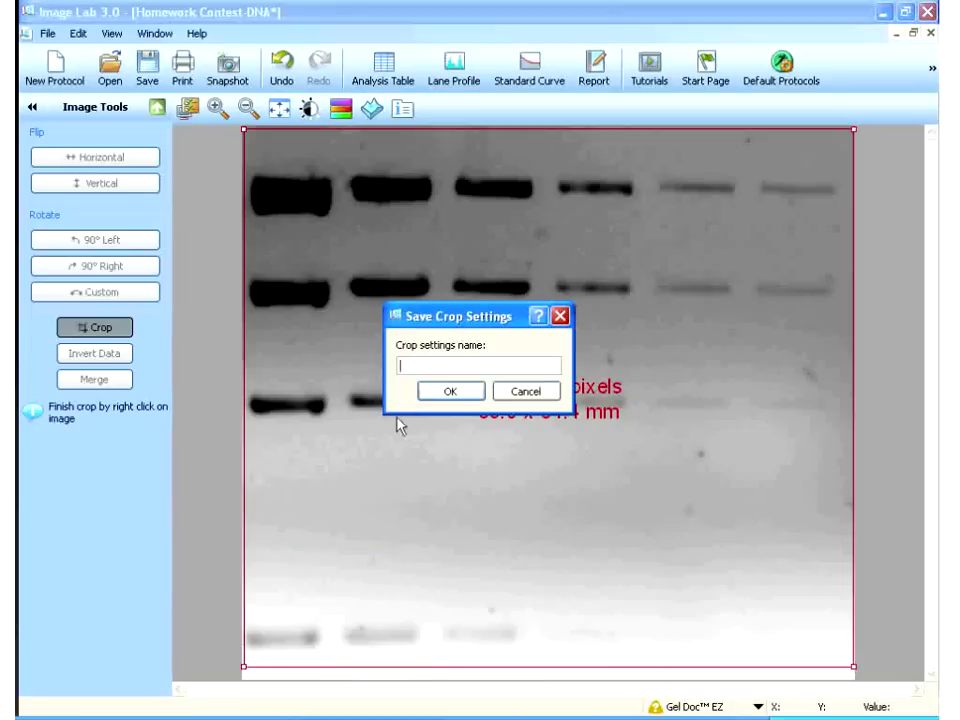
pyautogui.write('Sean')
pyautogui.click(452, 391)
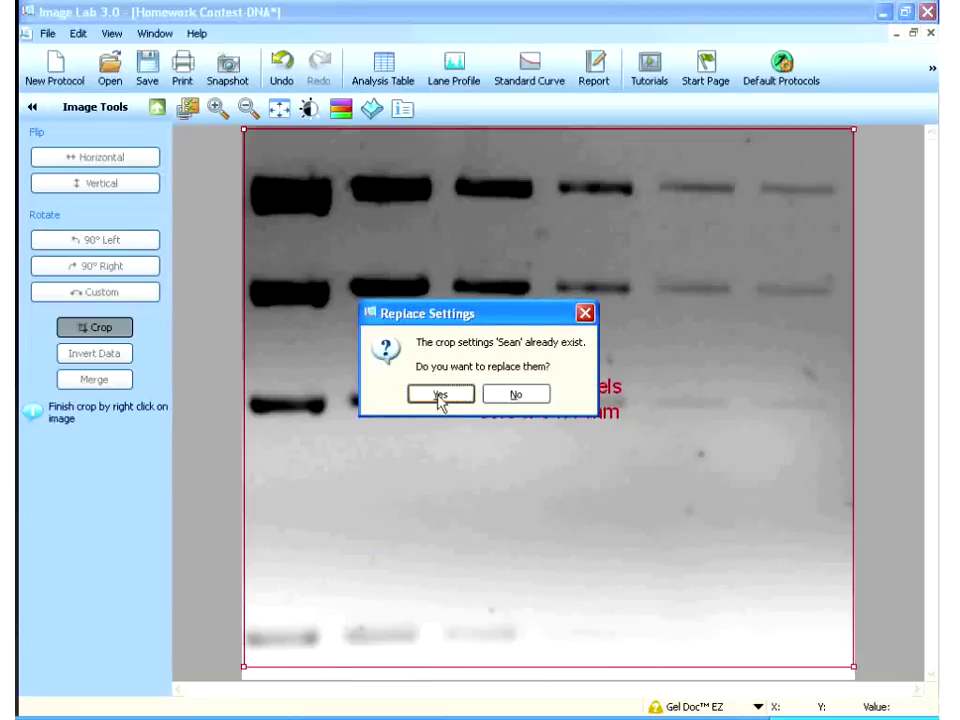
pyautogui.click(437, 398)
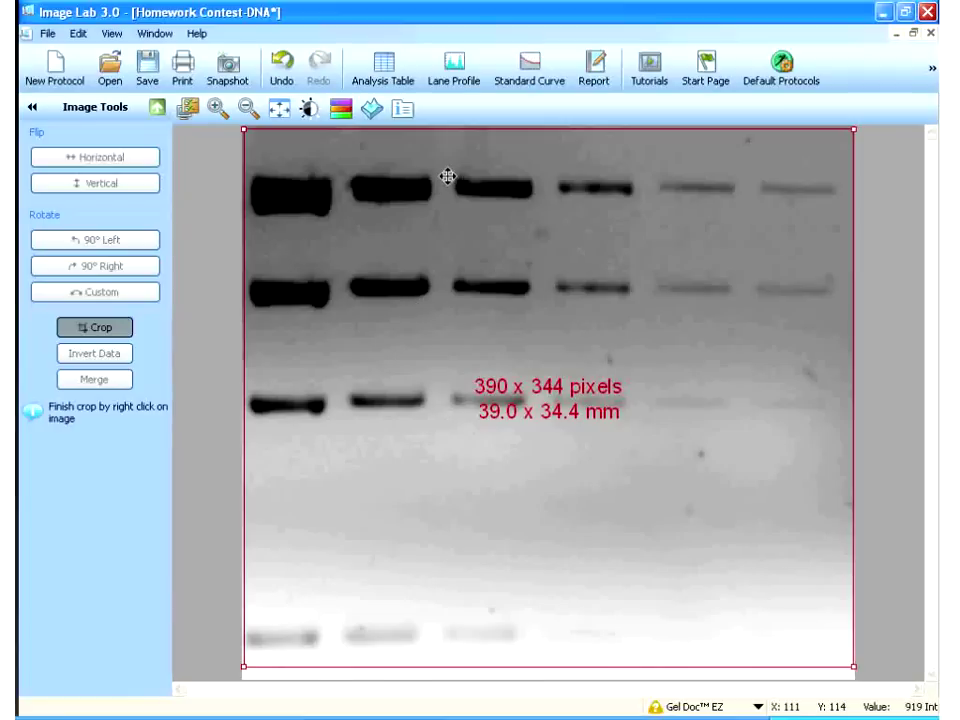
# Nudge the crop region and crop the gel to 390 x 344 pixels.
pyautogui.moveTo(447, 163)
pyautogui.mouseDown()
pyautogui.moveTo(446, 221)
pyautogui.moveTo(442, 151)
pyautogui.mouseUp()
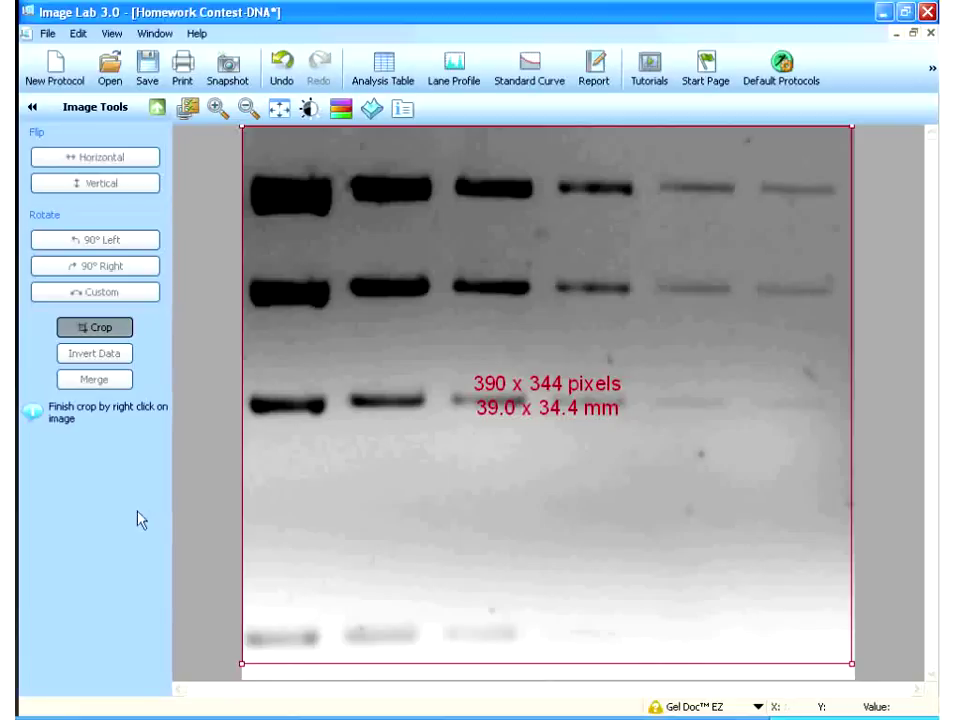
pyautogui.rightClick(330, 437)
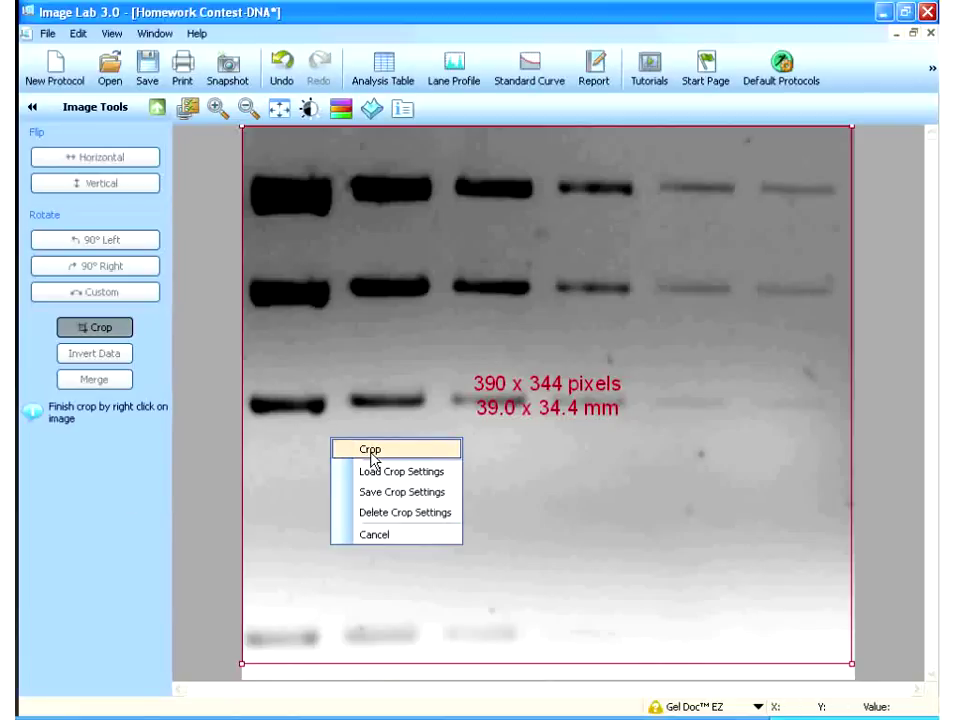
pyautogui.click(370, 452)
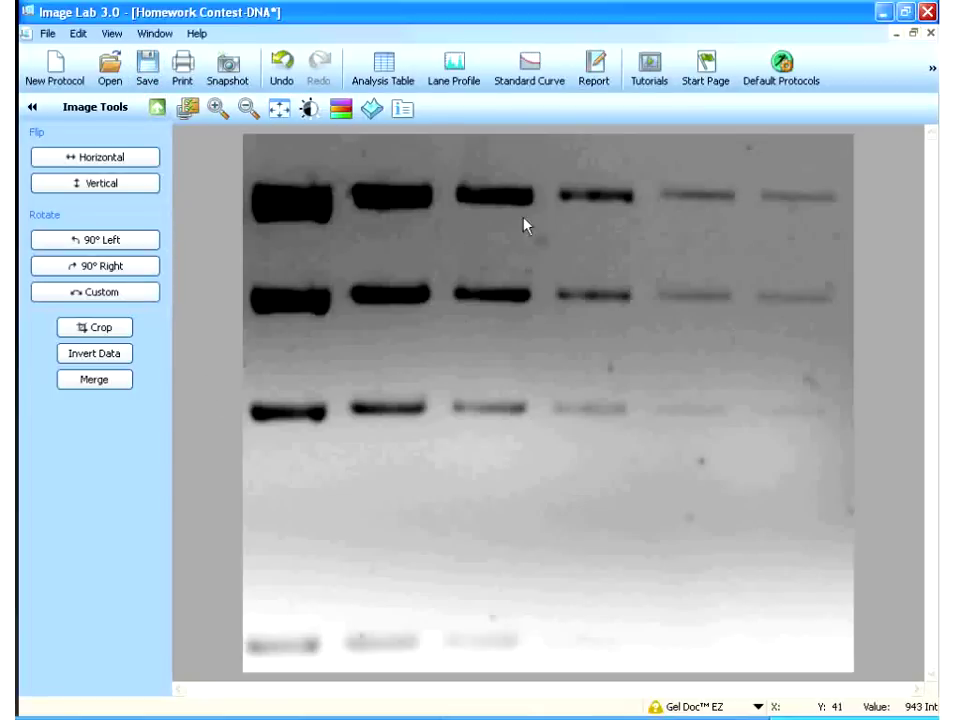
pyautogui.click(157, 108)
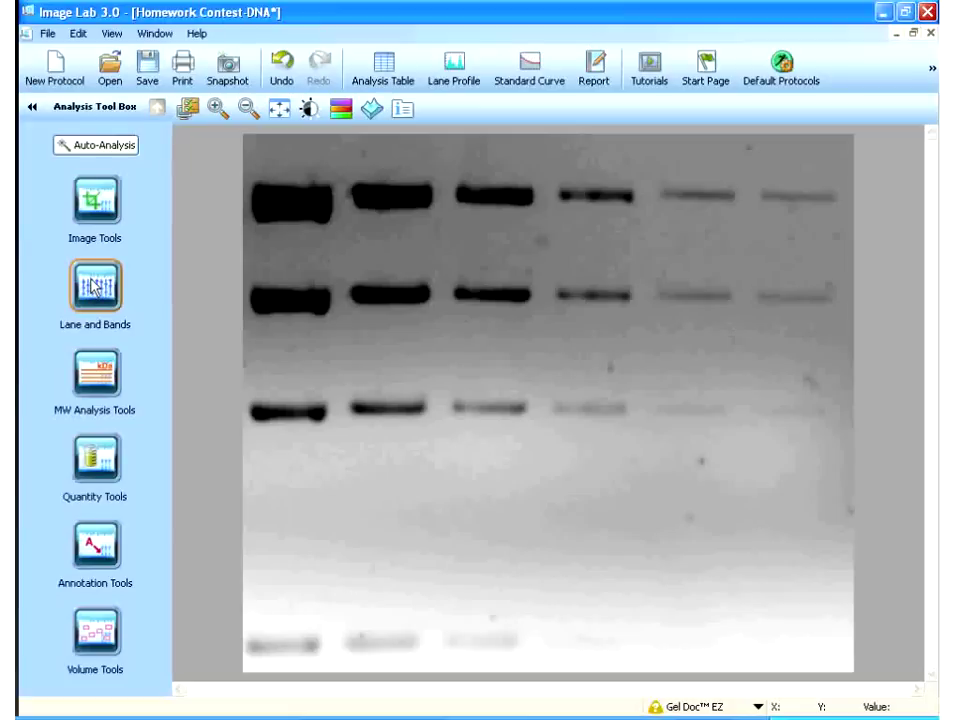
pyautogui.click(93, 286)
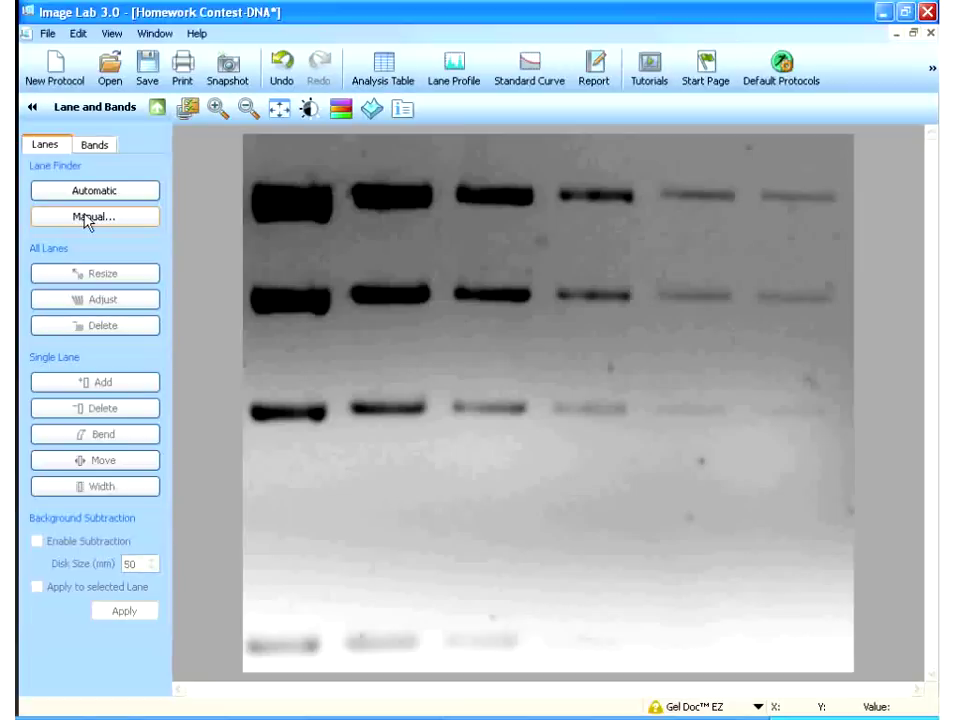
pyautogui.click(87, 217)
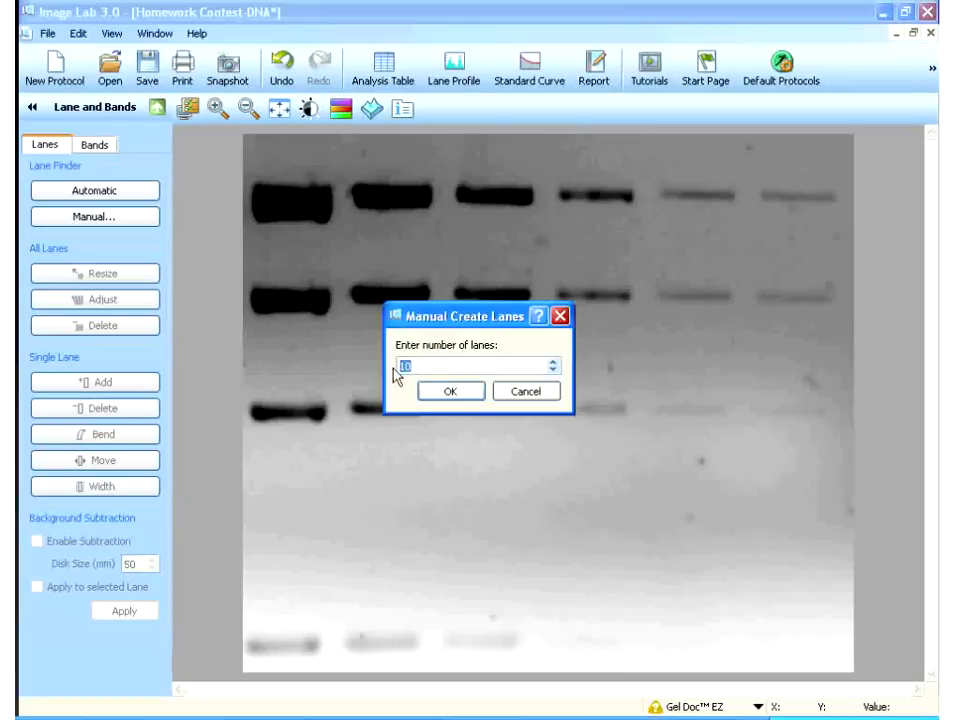
pyautogui.write('6')
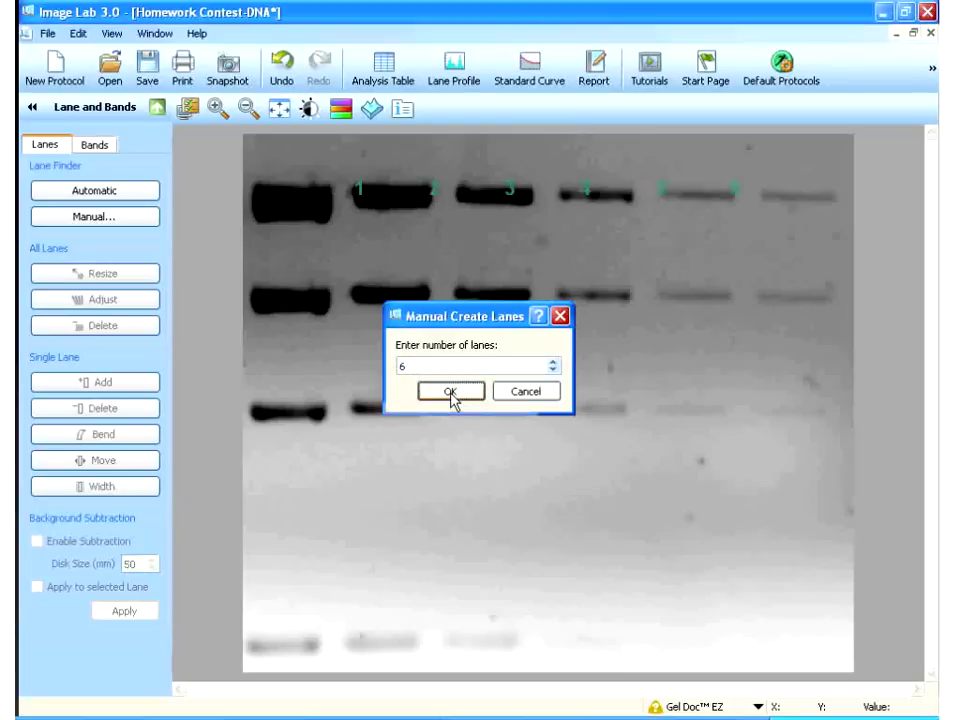
pyautogui.click(450, 391)
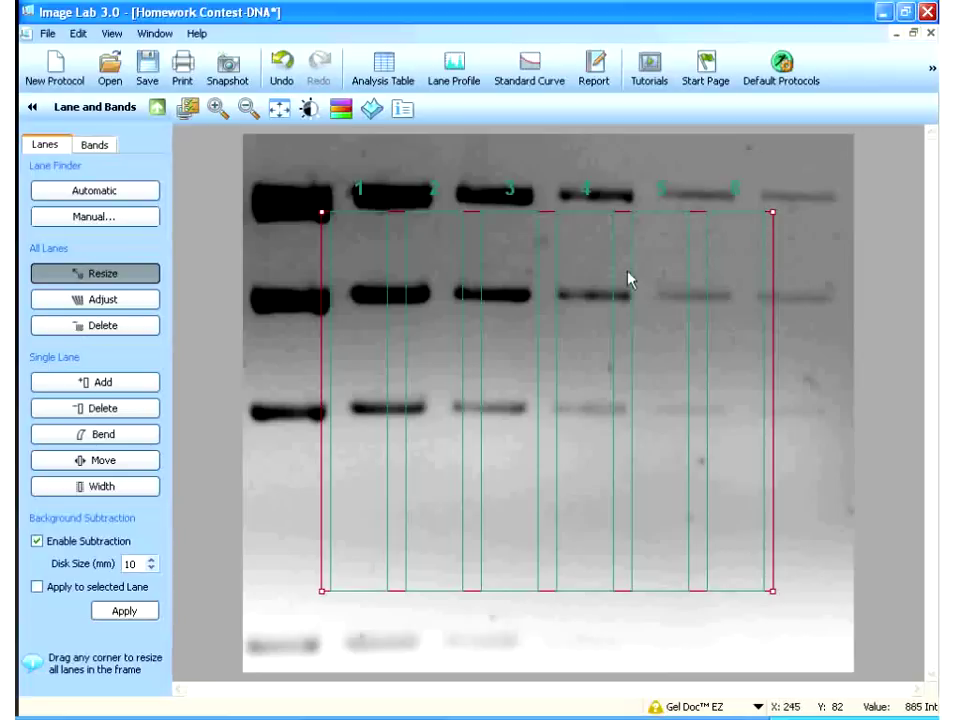
pyautogui.moveTo(772, 212); pyautogui.dragTo(845, 165)
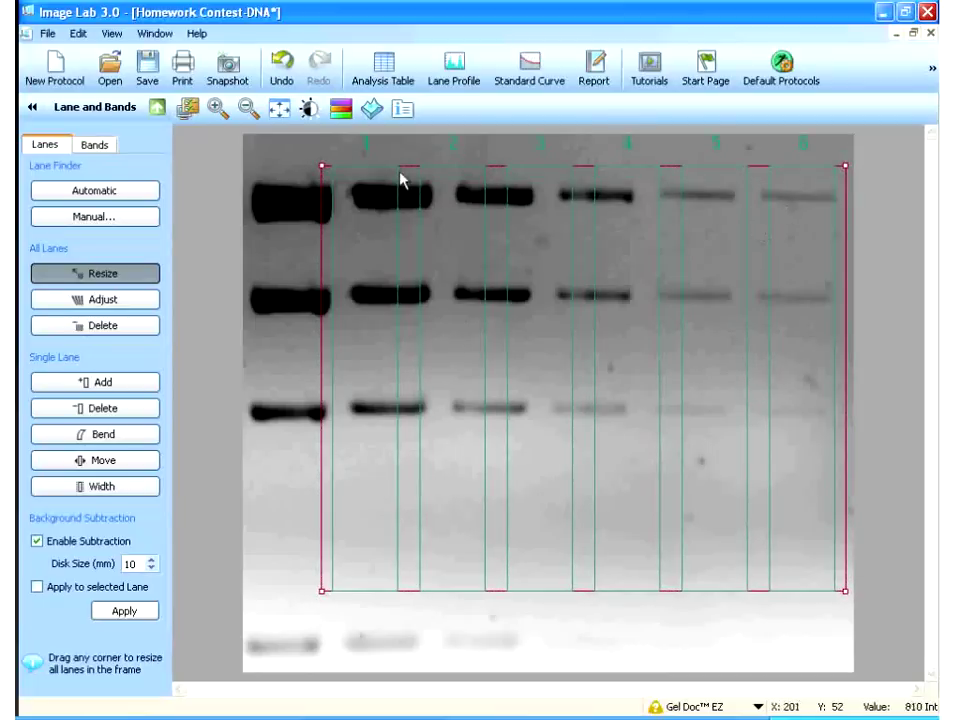
# Stretch the lane frame left to lane 1 and down past the bottom bands.
pyautogui.moveTo(321, 165); pyautogui.dragTo(238, 175)
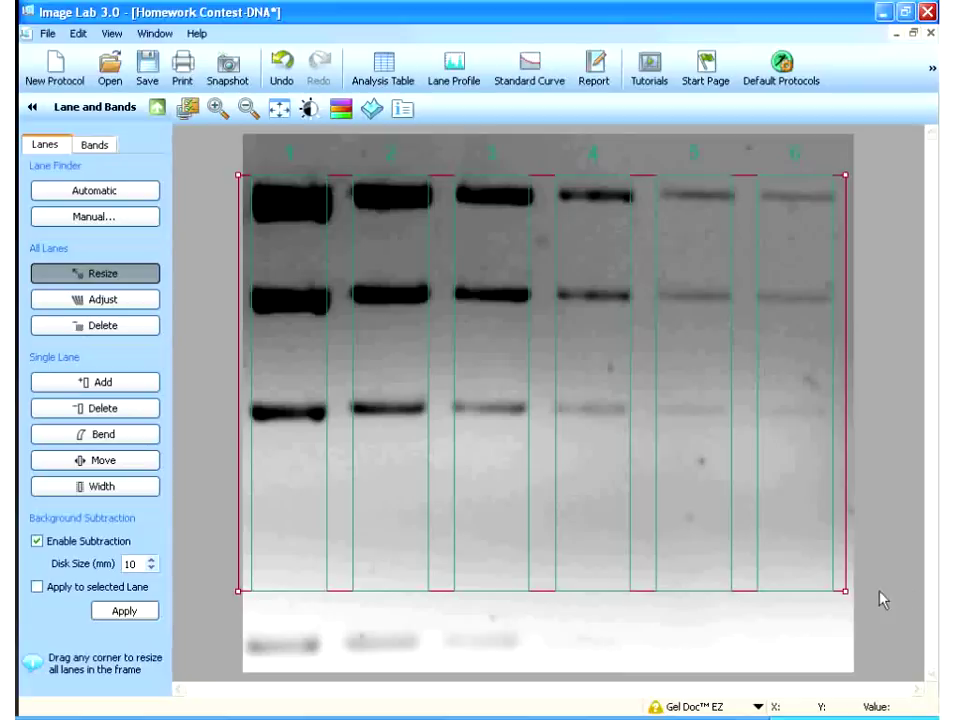
pyautogui.moveTo(846, 591); pyautogui.dragTo(848, 664)
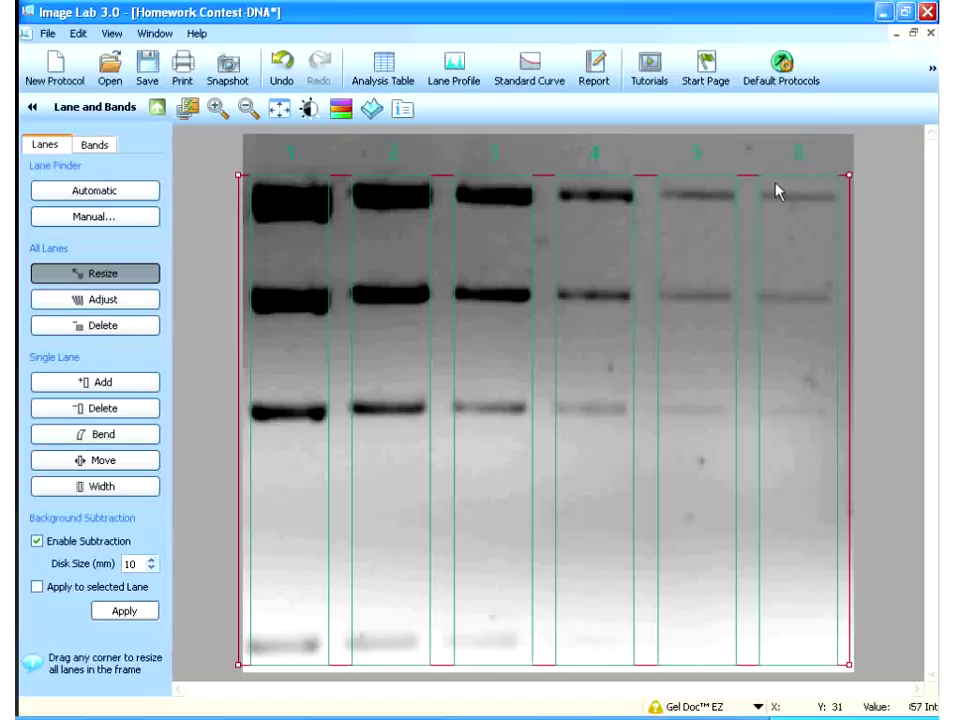
# Move the frame's bottom-left, bottom-right and top-left corners so the lanes slant with the gel.
pyautogui.click(95, 302)
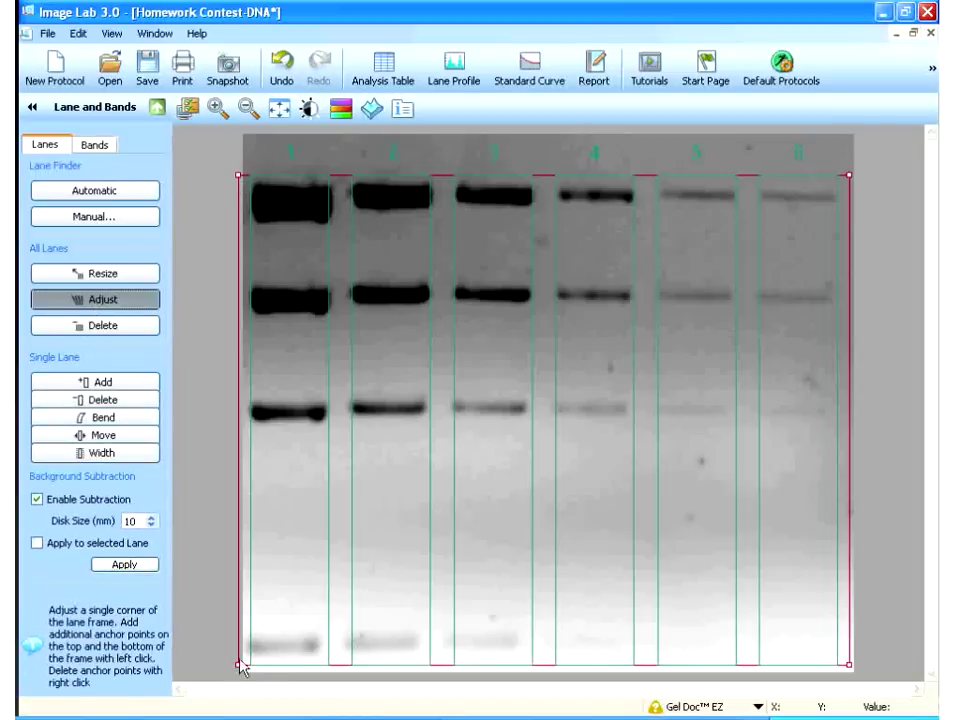
pyautogui.moveTo(237, 665); pyautogui.dragTo(230, 665)
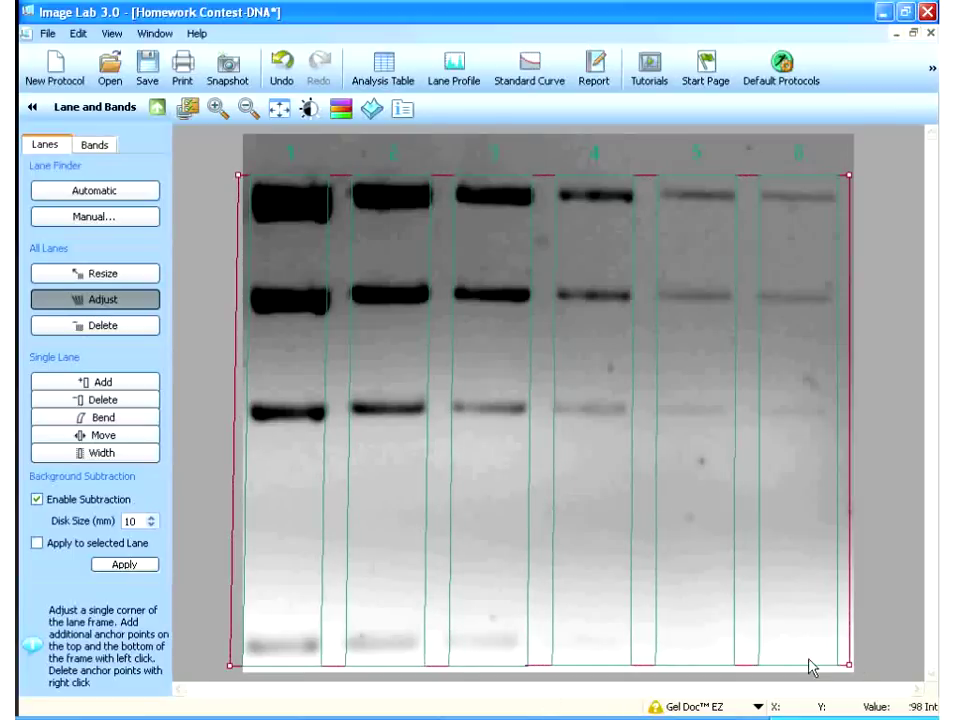
pyautogui.moveTo(847, 664); pyautogui.dragTo(834, 667)
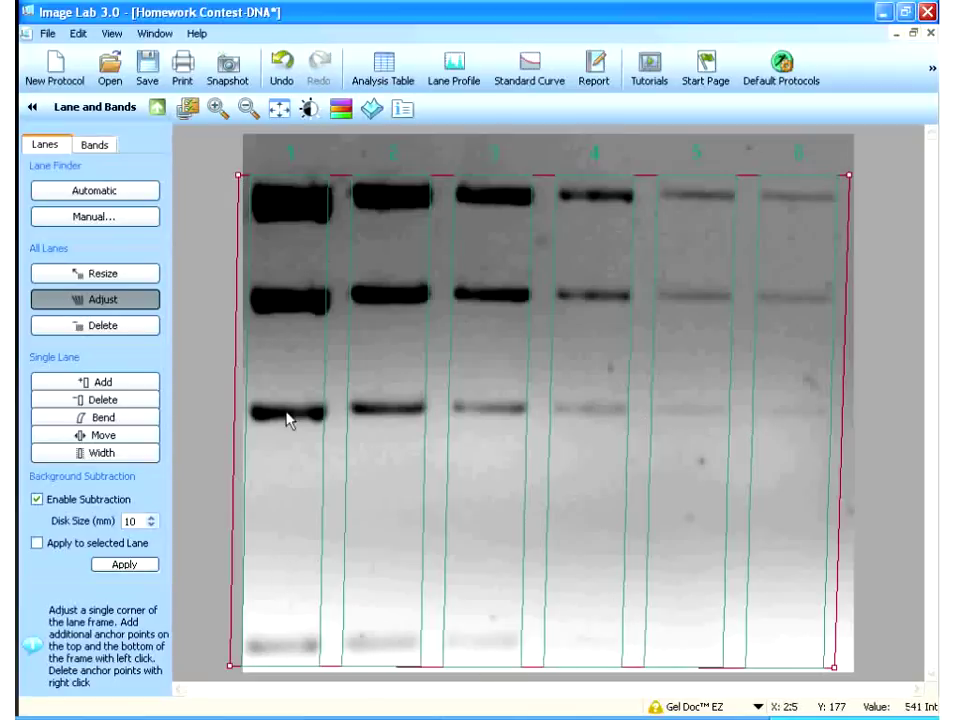
pyautogui.moveTo(235, 175); pyautogui.dragTo(243, 175)
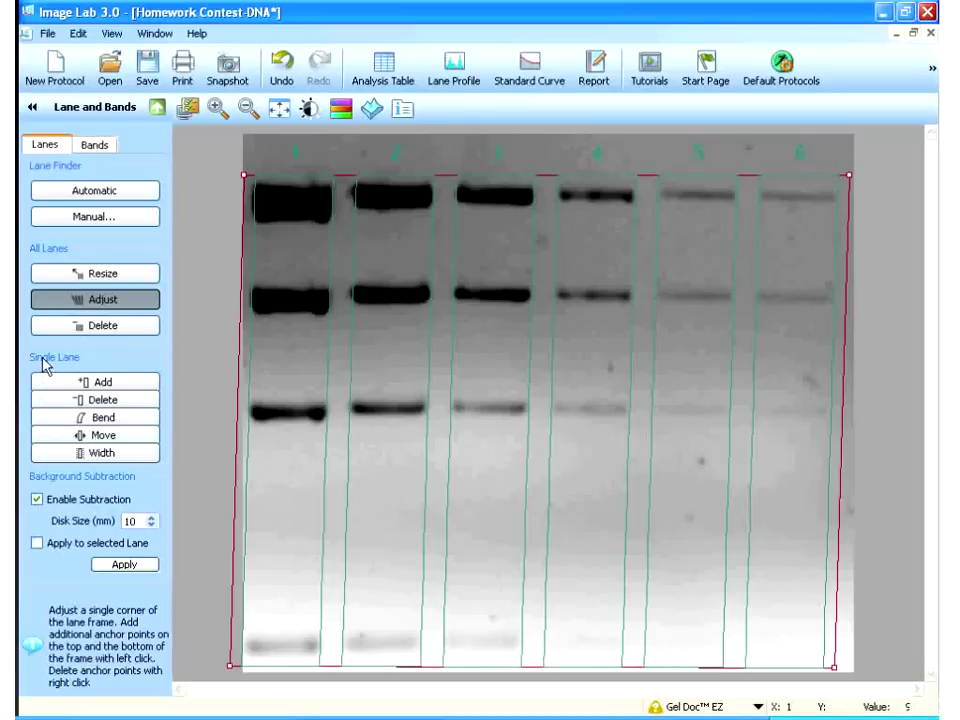
pyautogui.click(77, 455)
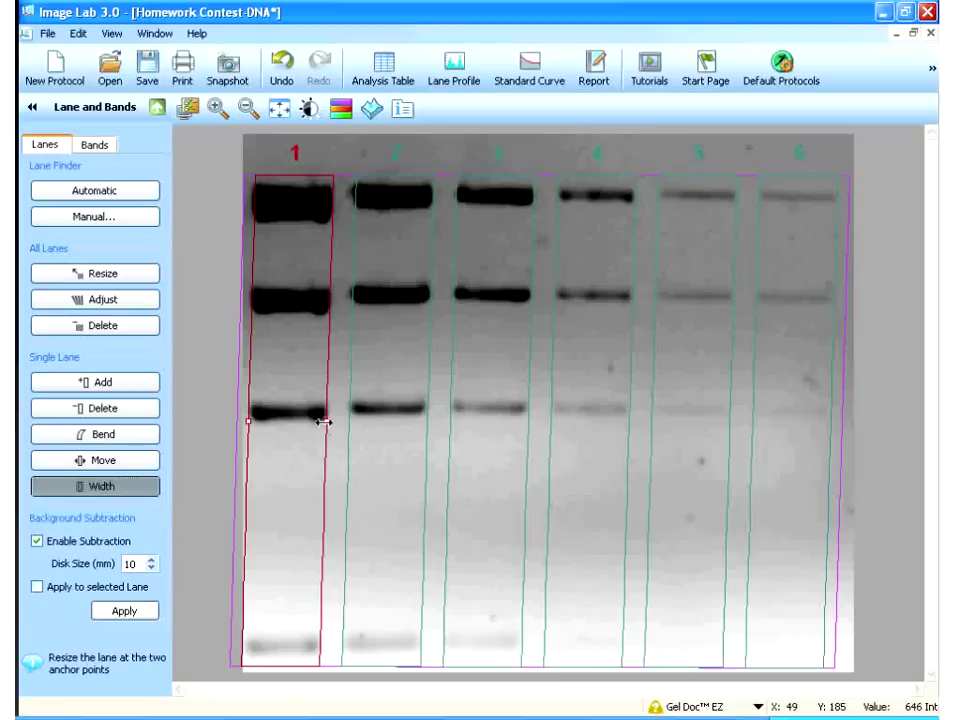
# Widen lanes 1, 2 and 3 so each one covers its bands.
pyautogui.moveTo(325, 421); pyautogui.dragTo(333, 421)
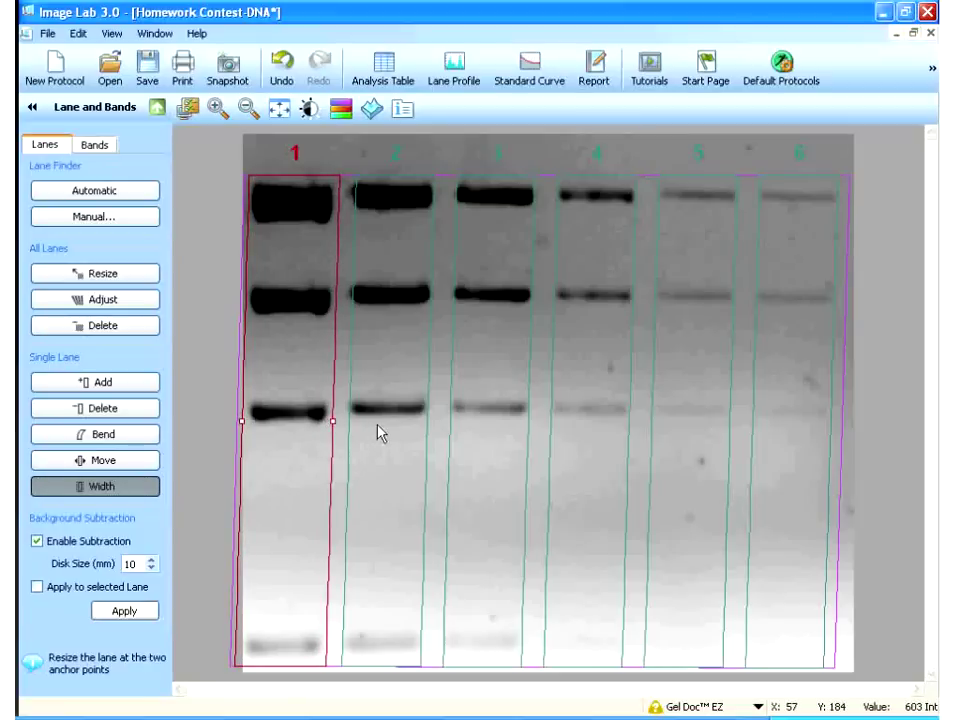
pyautogui.click(424, 422)
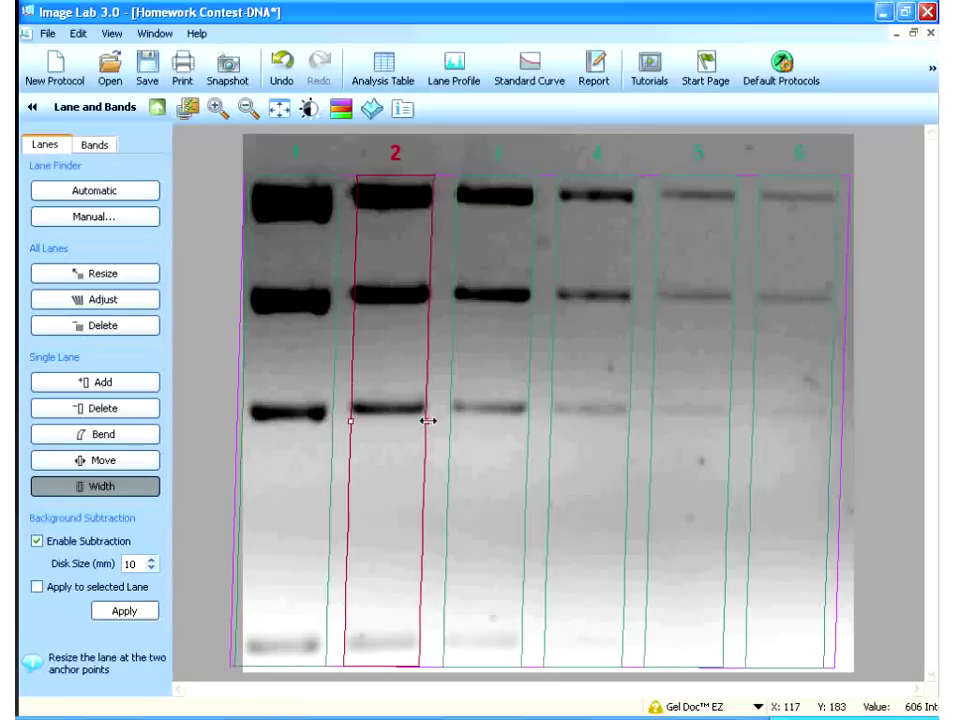
pyautogui.moveTo(428, 421); pyautogui.dragTo(433, 421)
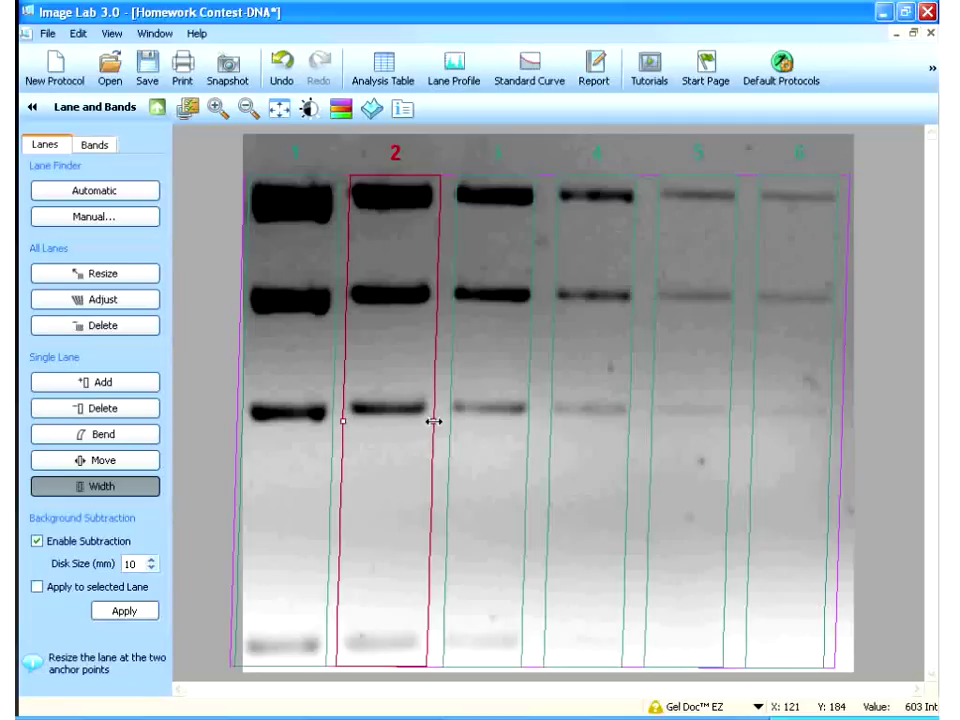
pyautogui.click(485, 381)
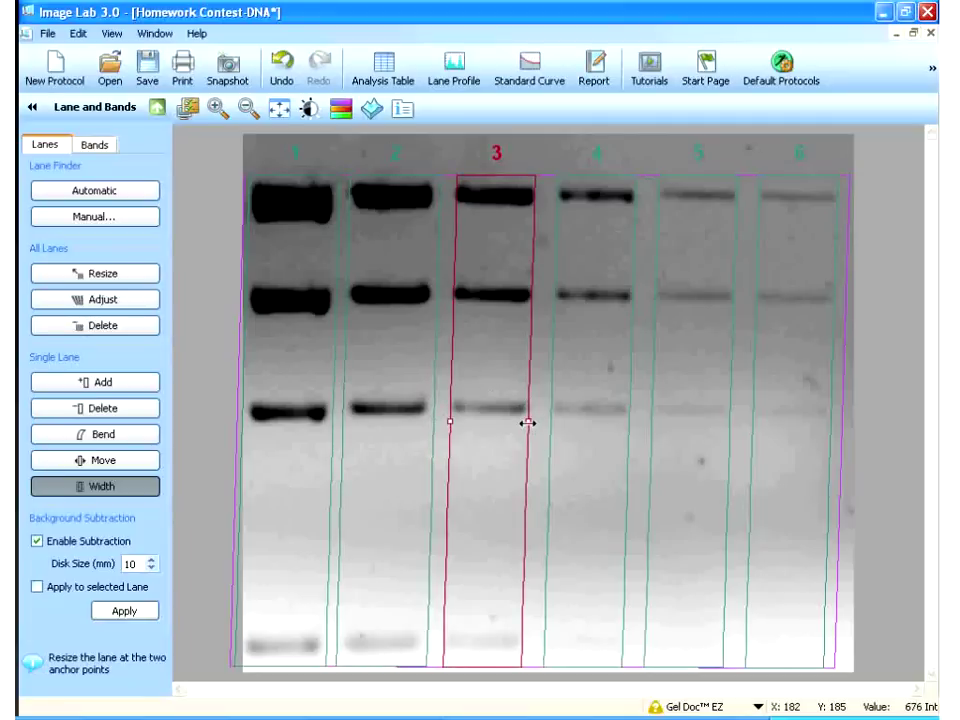
pyautogui.moveTo(527, 421); pyautogui.dragTo(534, 422)
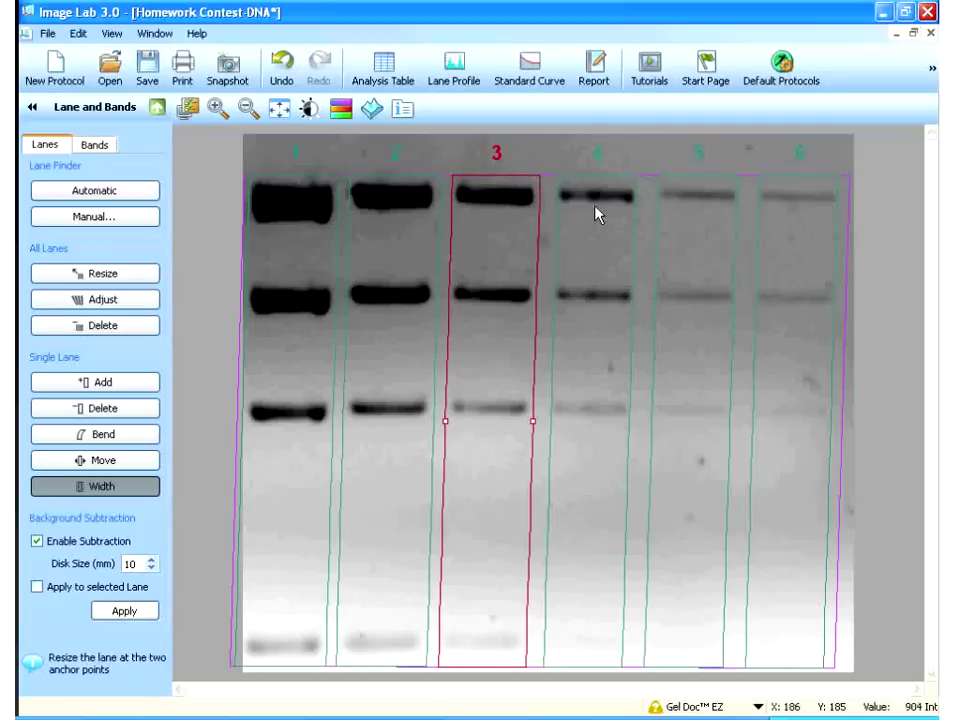
pyautogui.click(611, 386)
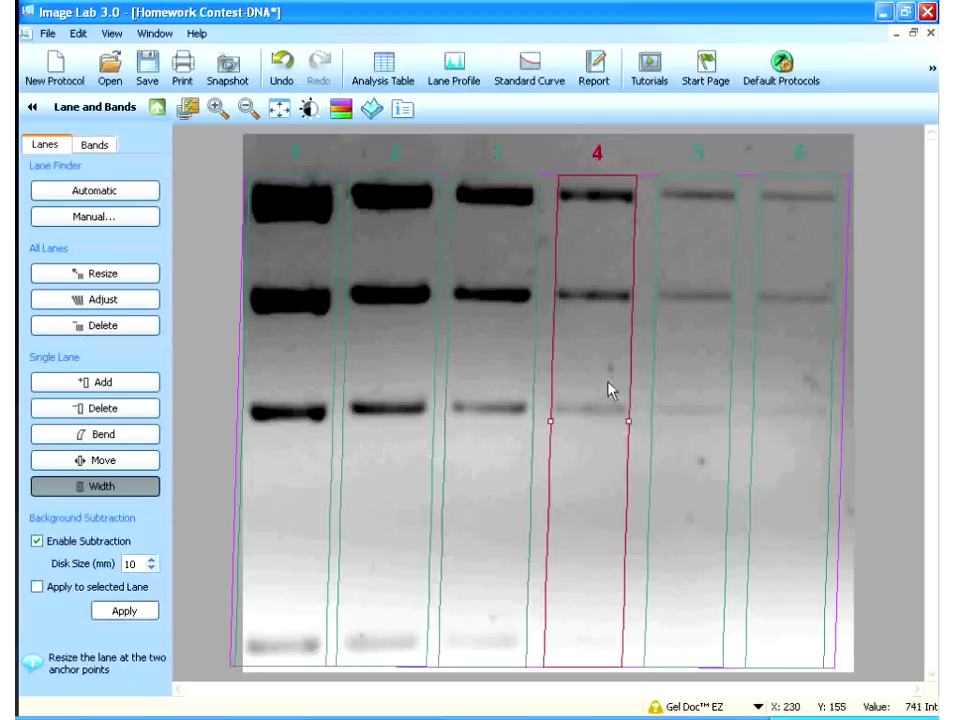
pyautogui.click(96, 146)
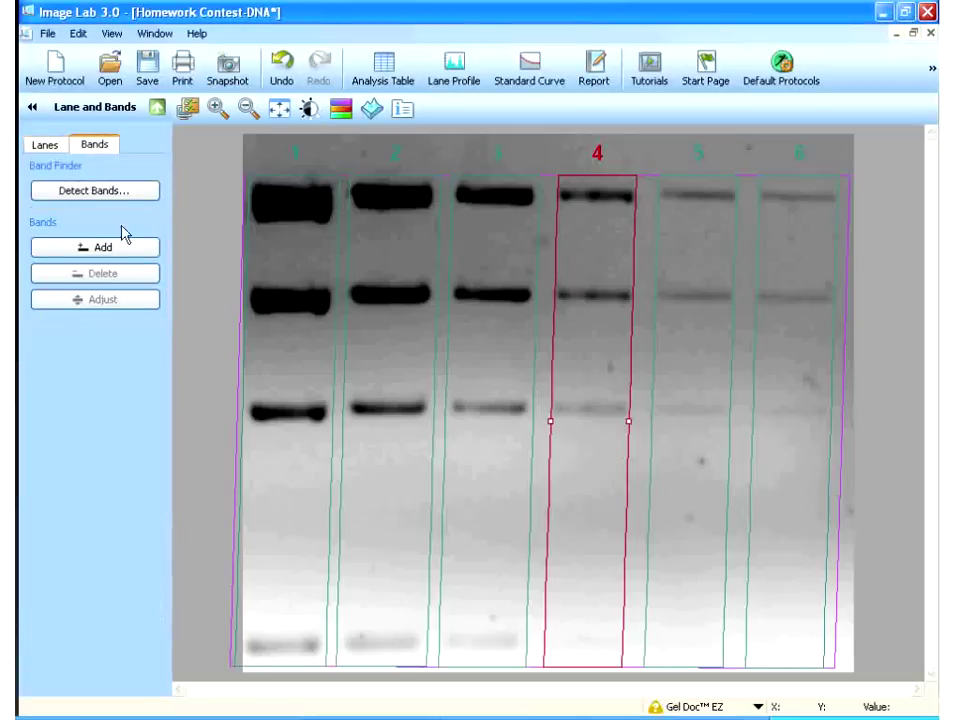
# Run band detection across all lanes at low sensitivity.
pyautogui.click(96, 192)
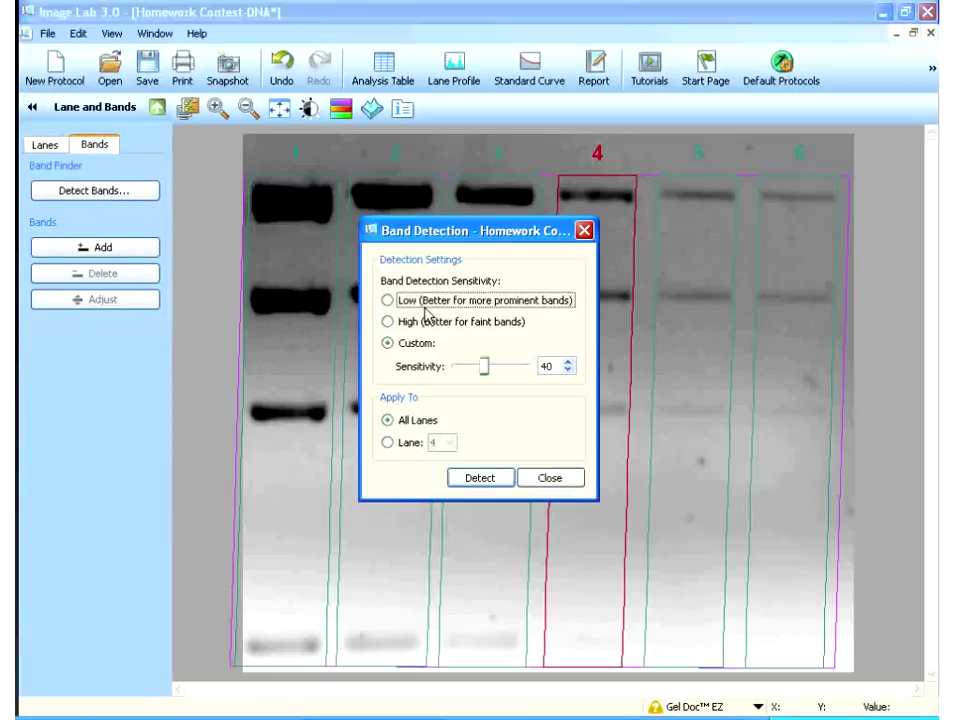
pyautogui.click(387, 301)
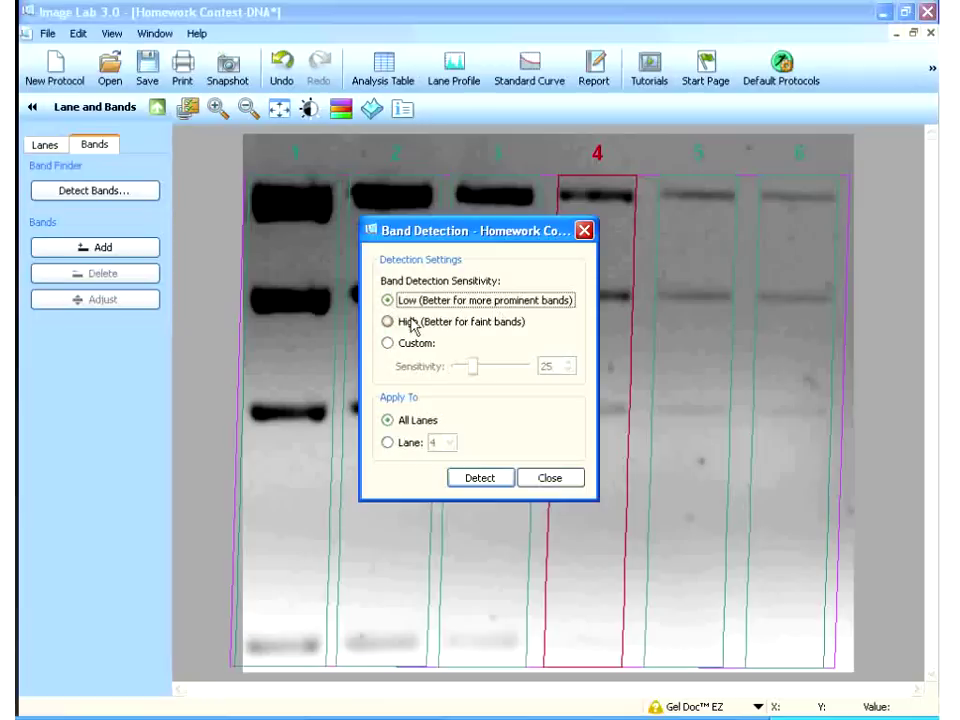
pyautogui.click(388, 322)
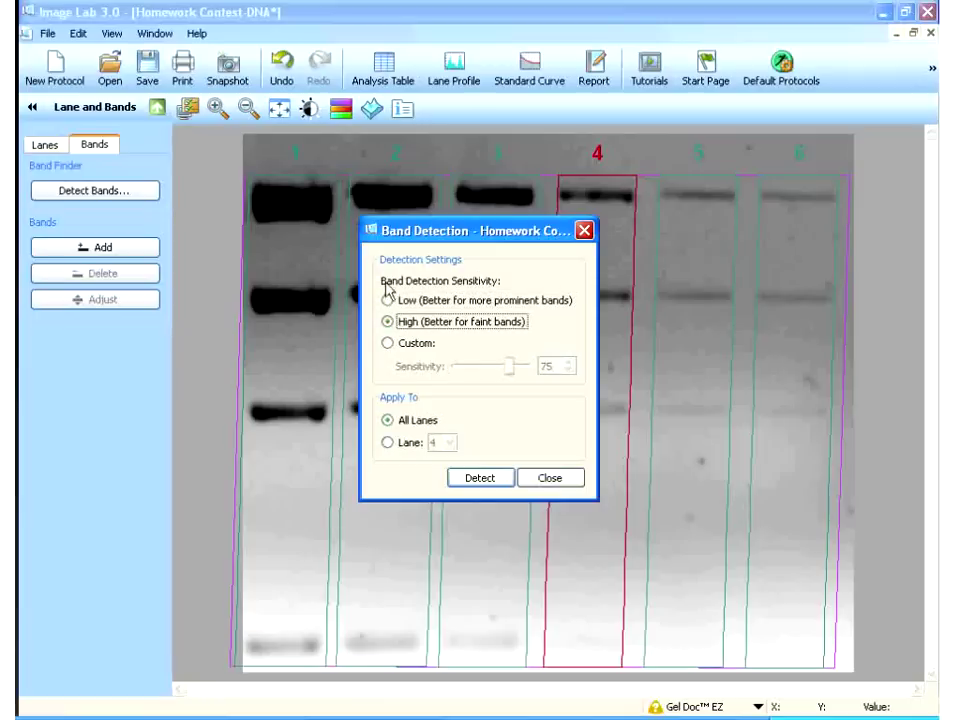
pyautogui.click(388, 344)
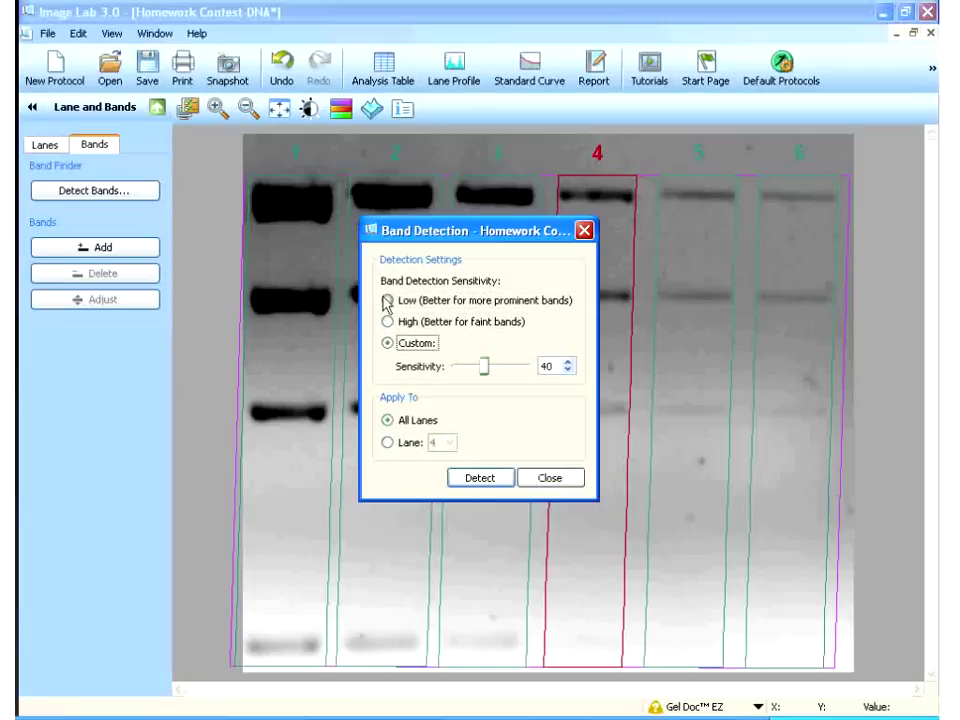
pyautogui.click(388, 303)
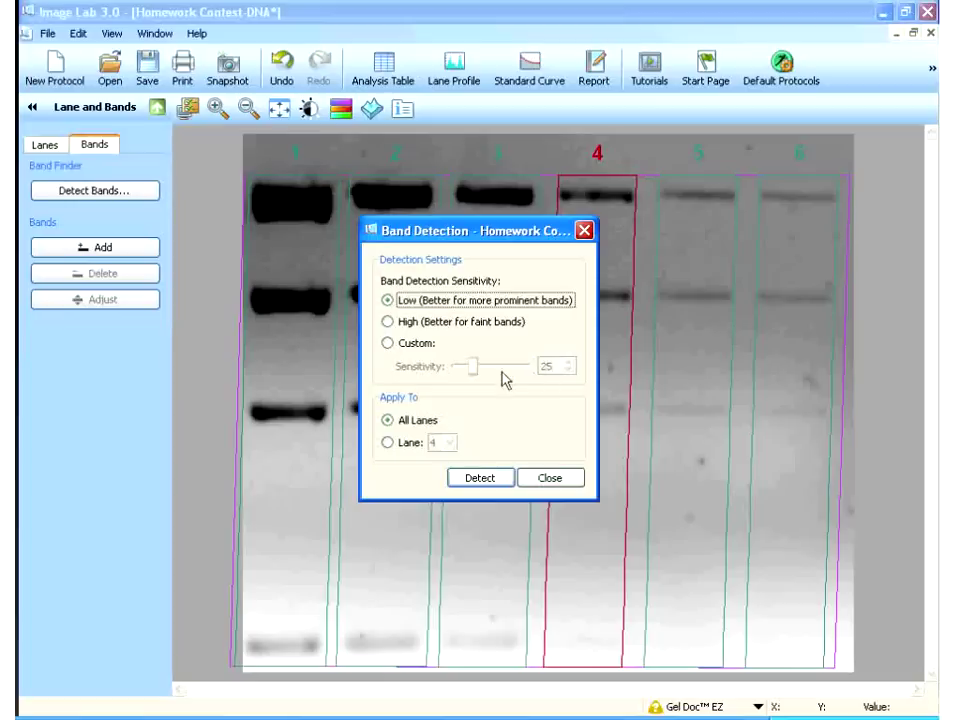
pyautogui.click(388, 322)
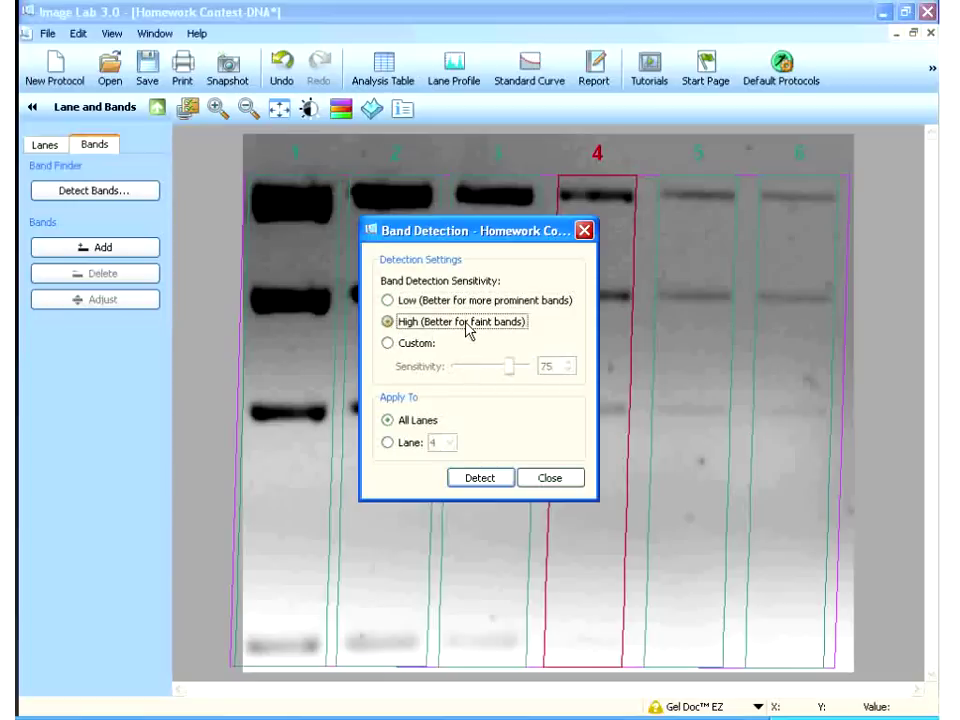
pyautogui.click(388, 302)
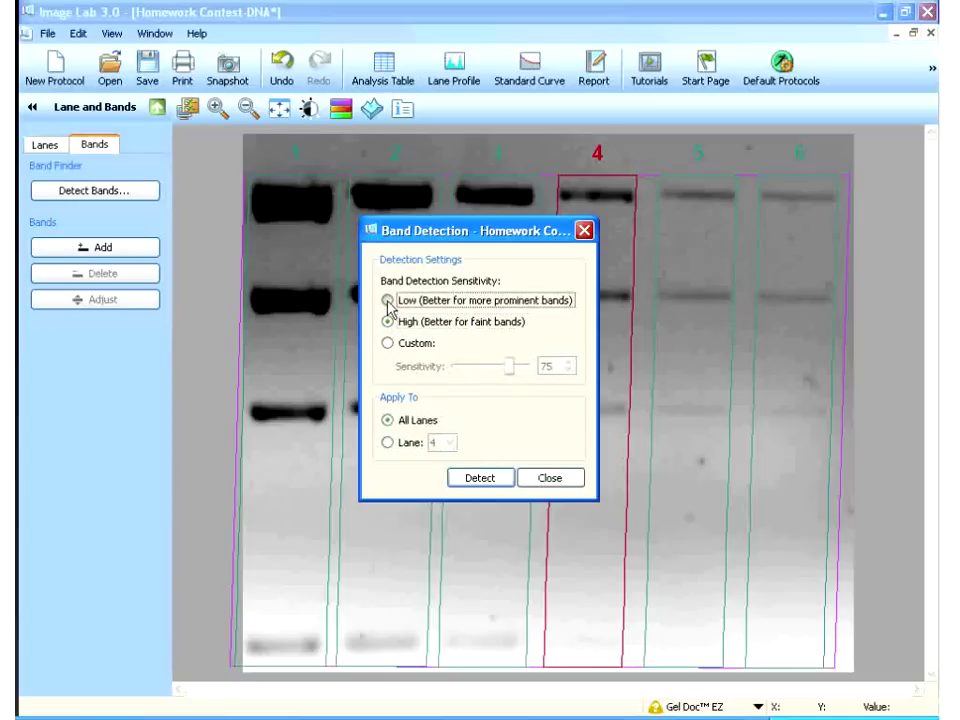
pyautogui.click(486, 482)
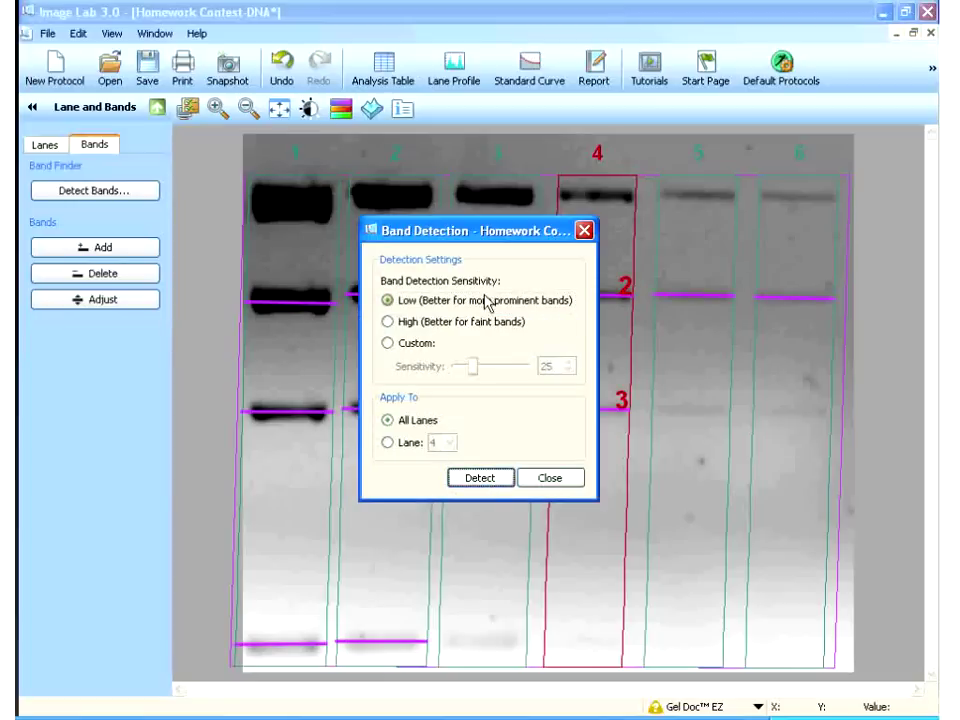
pyautogui.moveTo(492, 238); pyautogui.dragTo(158, 310)
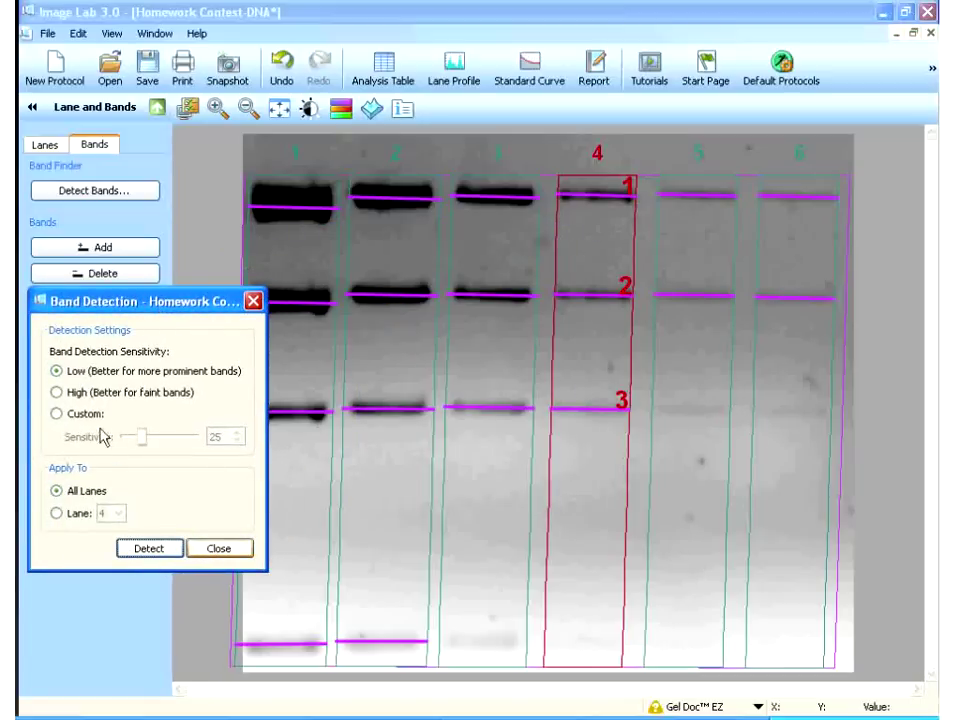
# Rerun detection at high sensitivity, then custom 36, settling on custom sensitivity 40.
pyautogui.click(57, 392)
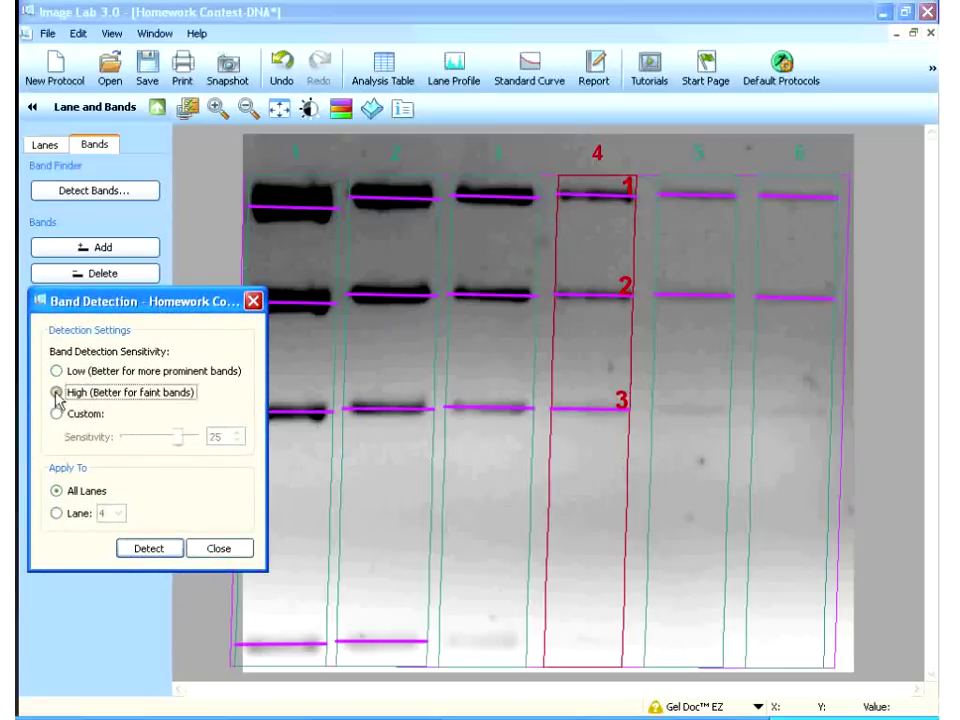
pyautogui.click(150, 549)
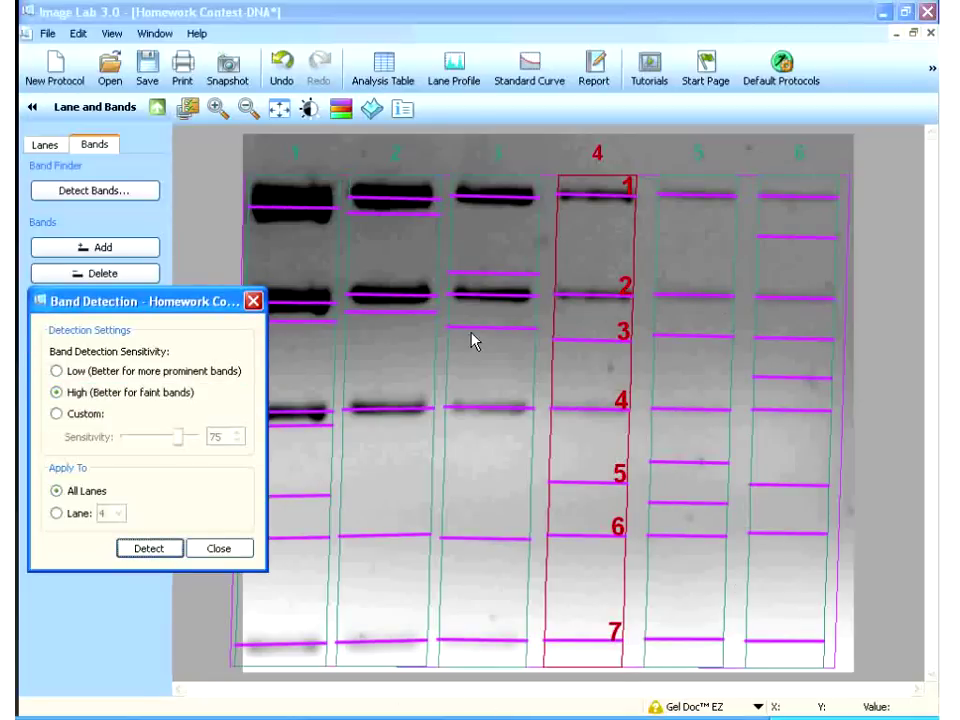
pyautogui.click(57, 414)
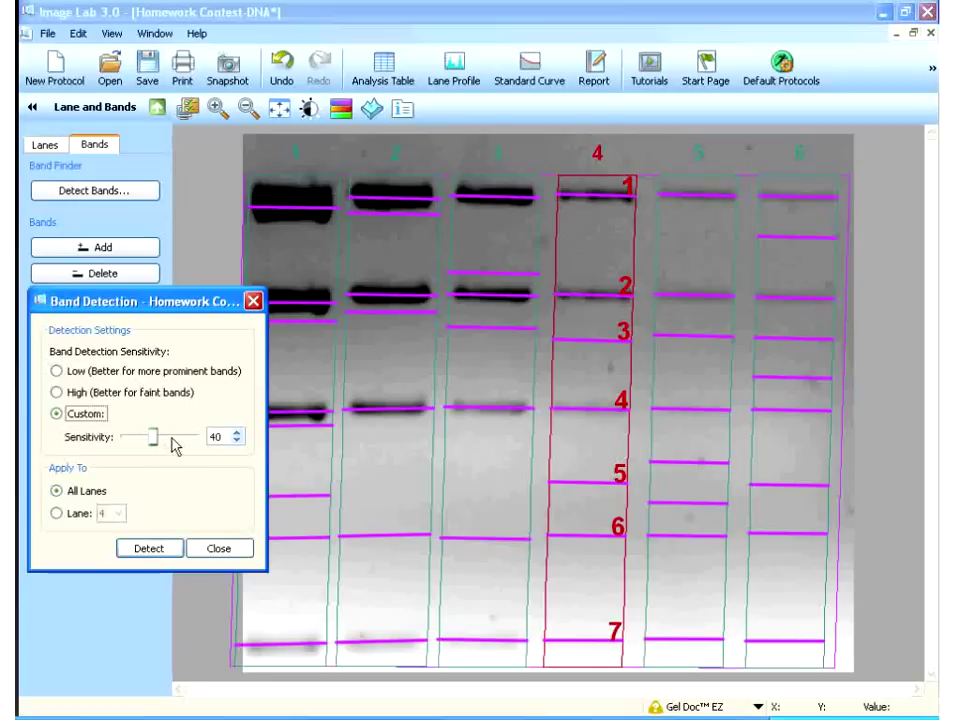
pyautogui.click(148, 440)
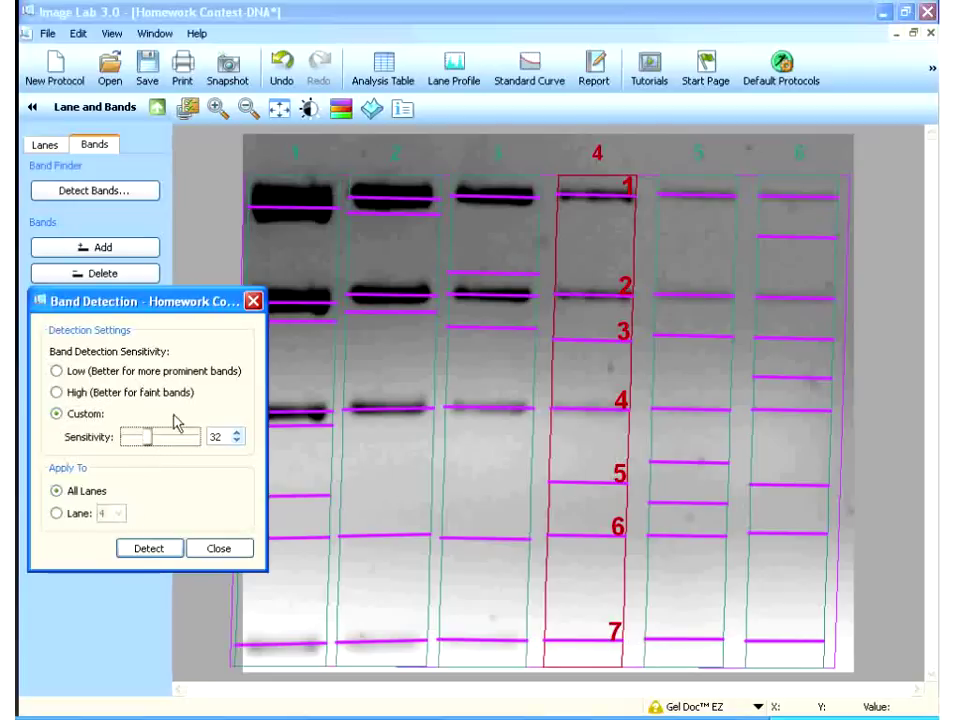
pyautogui.moveTo(152, 446); pyautogui.dragTo(157, 447)
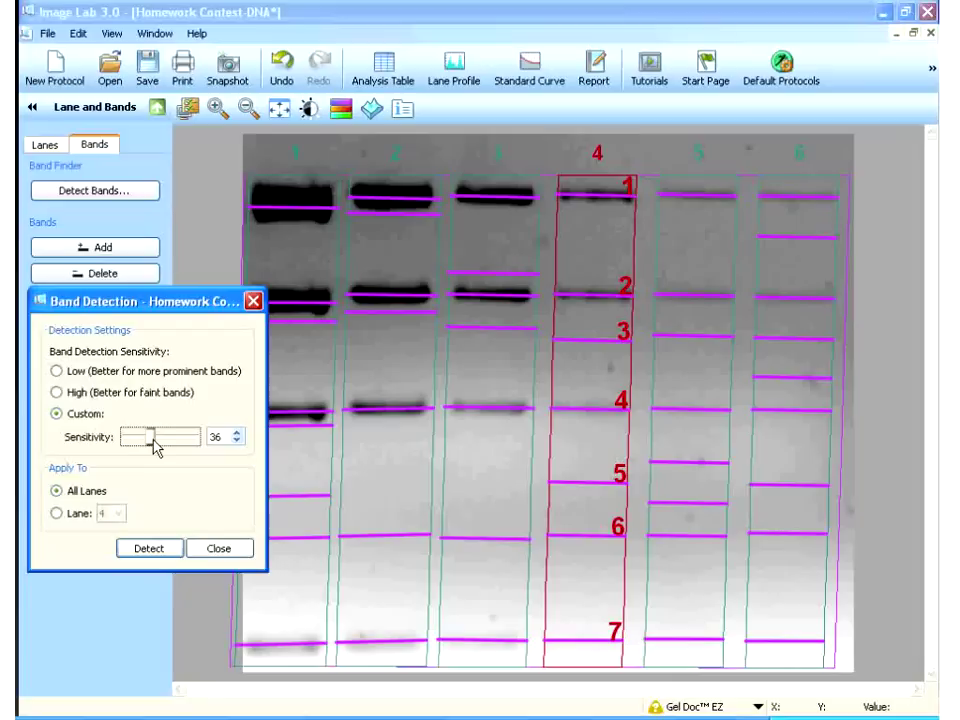
pyautogui.click(149, 551)
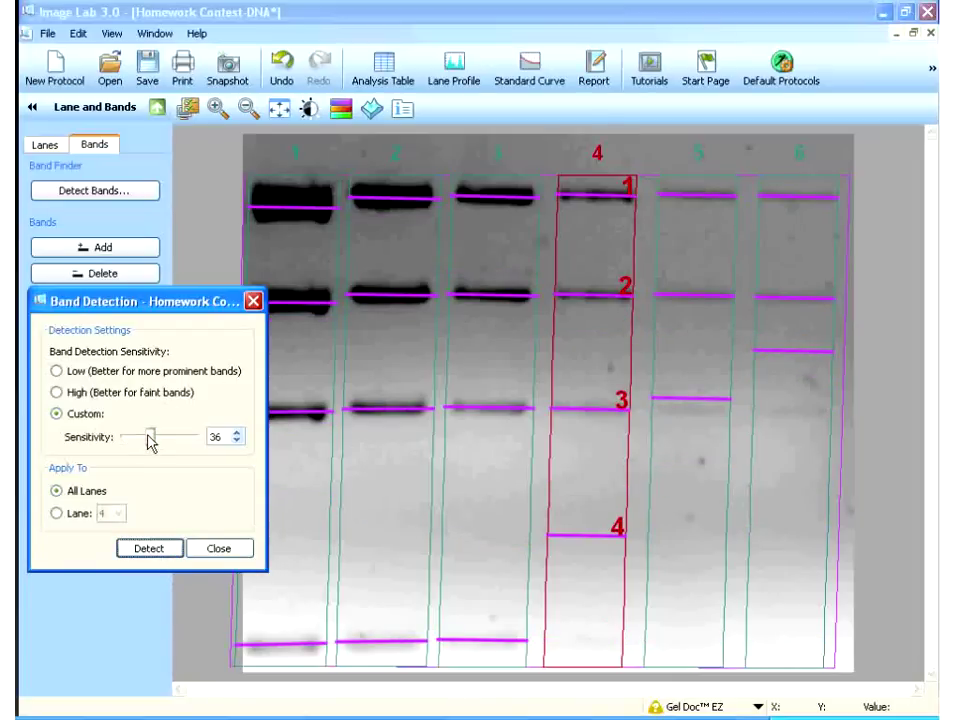
pyautogui.moveTo(150, 444); pyautogui.dragTo(149, 445)
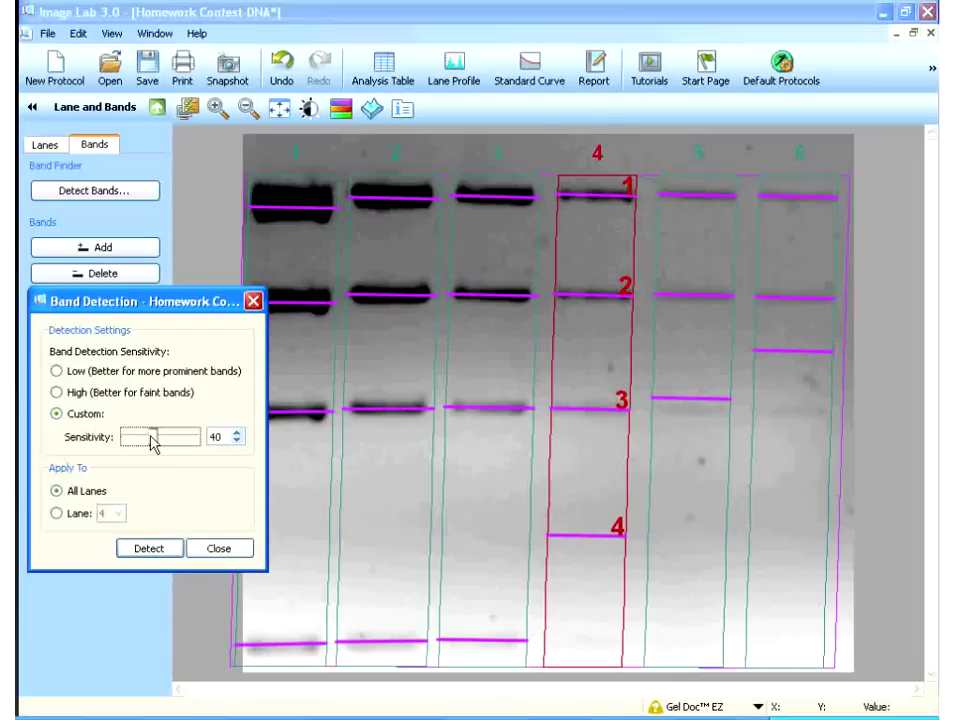
pyautogui.click(152, 552)
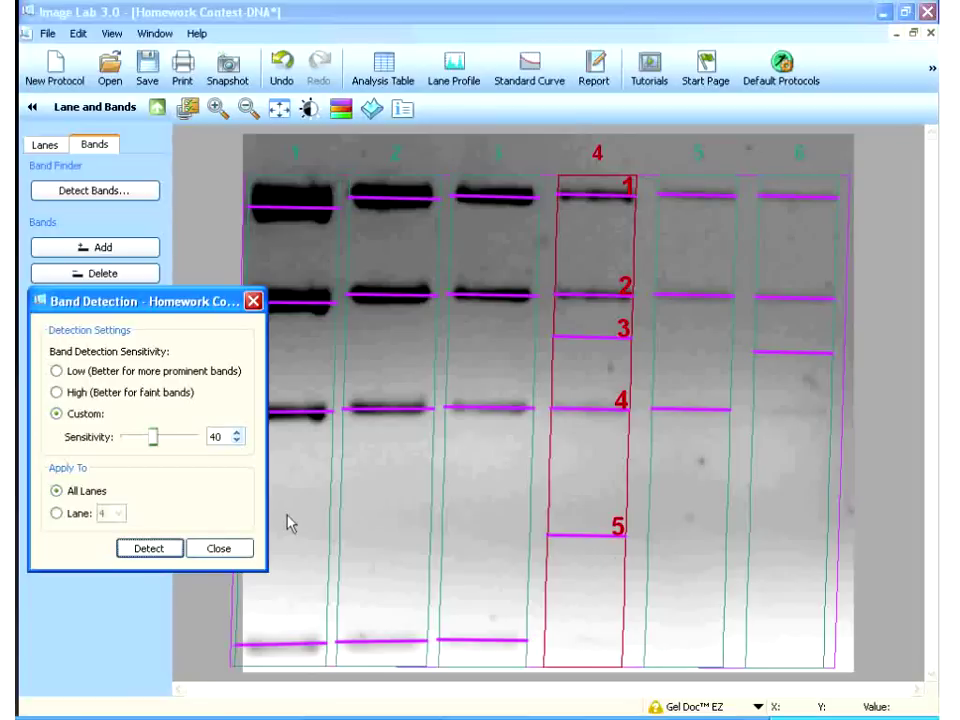
pyautogui.click(216, 550)
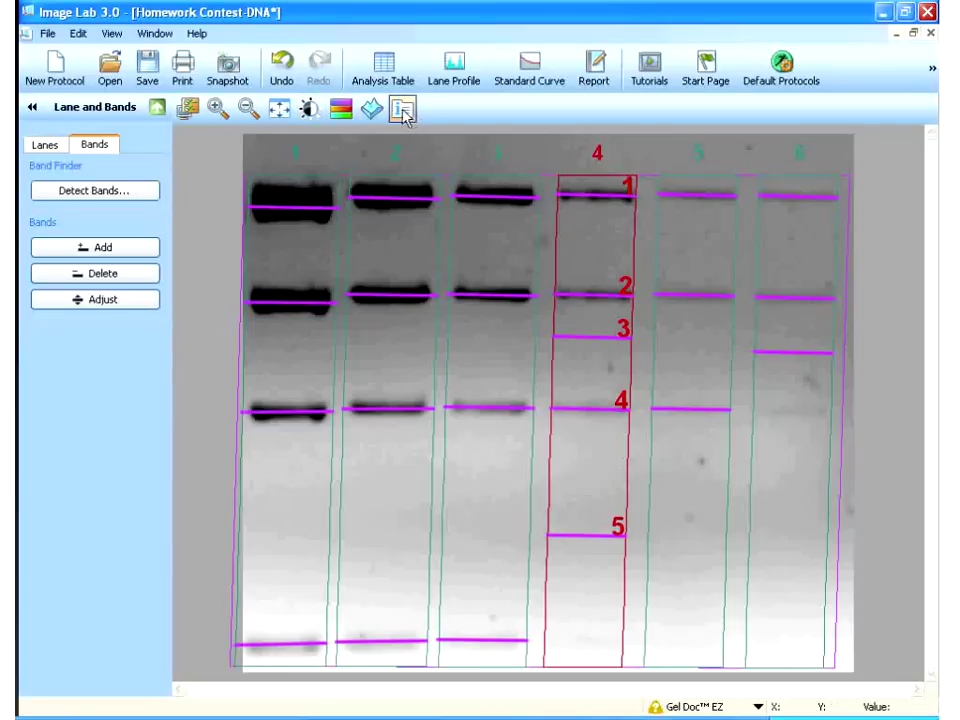
# Lower the gel display's High level to 1182, keeping Low at 230.
pyautogui.click(311, 108)
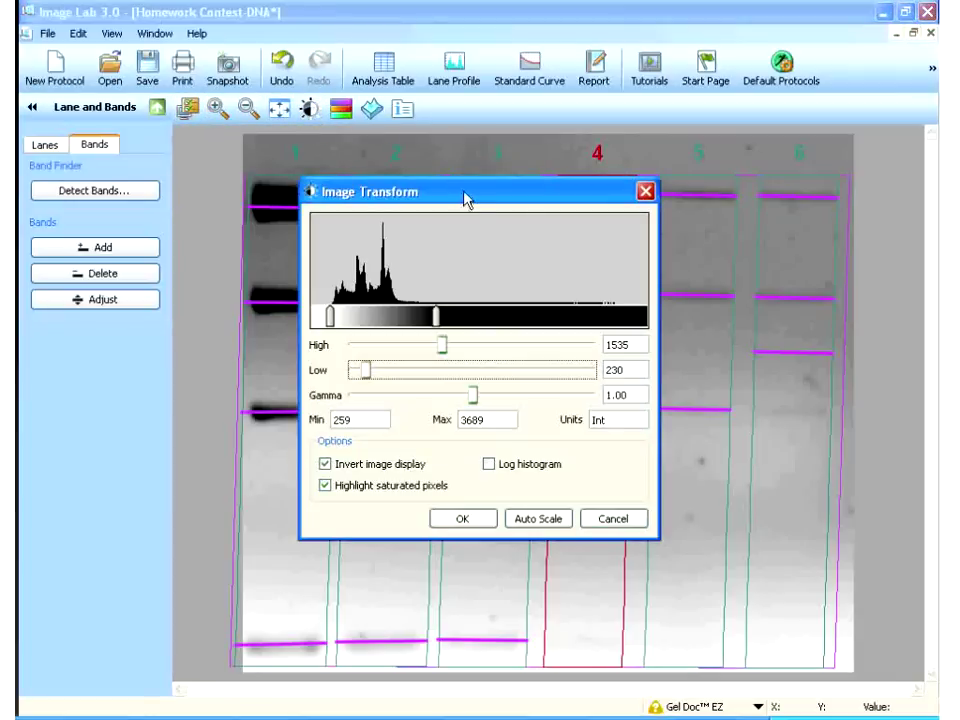
pyautogui.moveTo(465, 200); pyautogui.dragTo(115, 62)
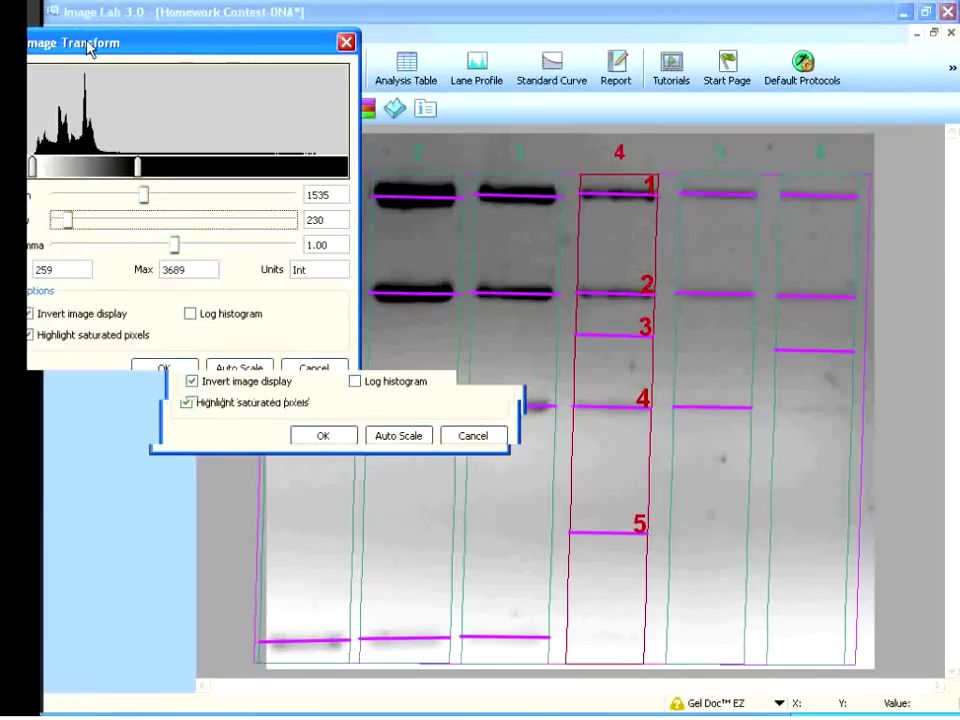
pyautogui.moveTo(135, 195); pyautogui.dragTo(107, 194)
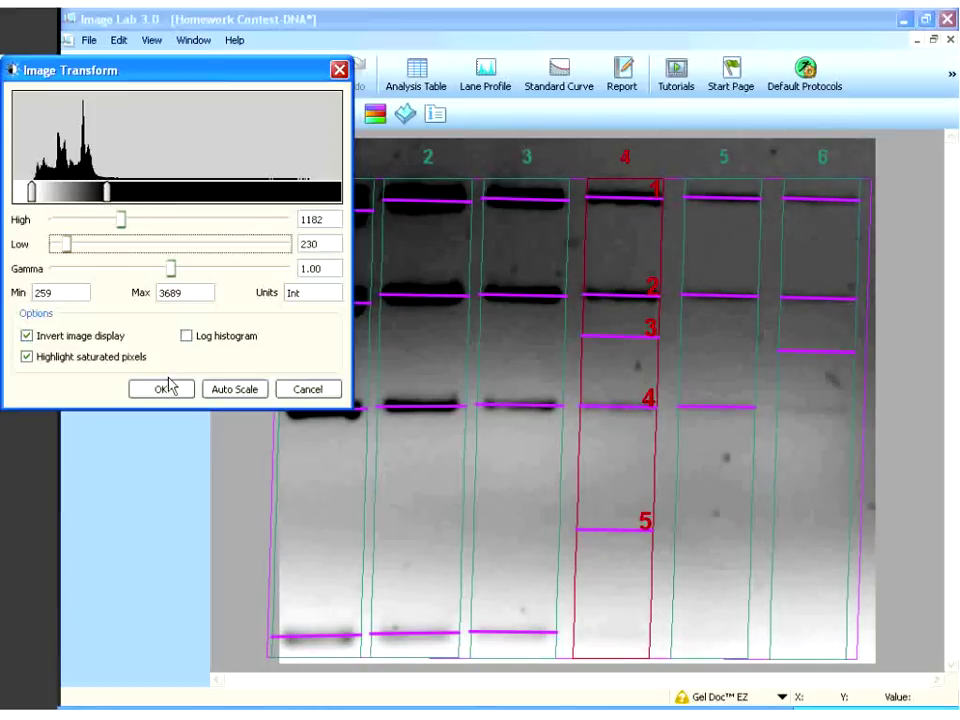
pyautogui.click(162, 389)
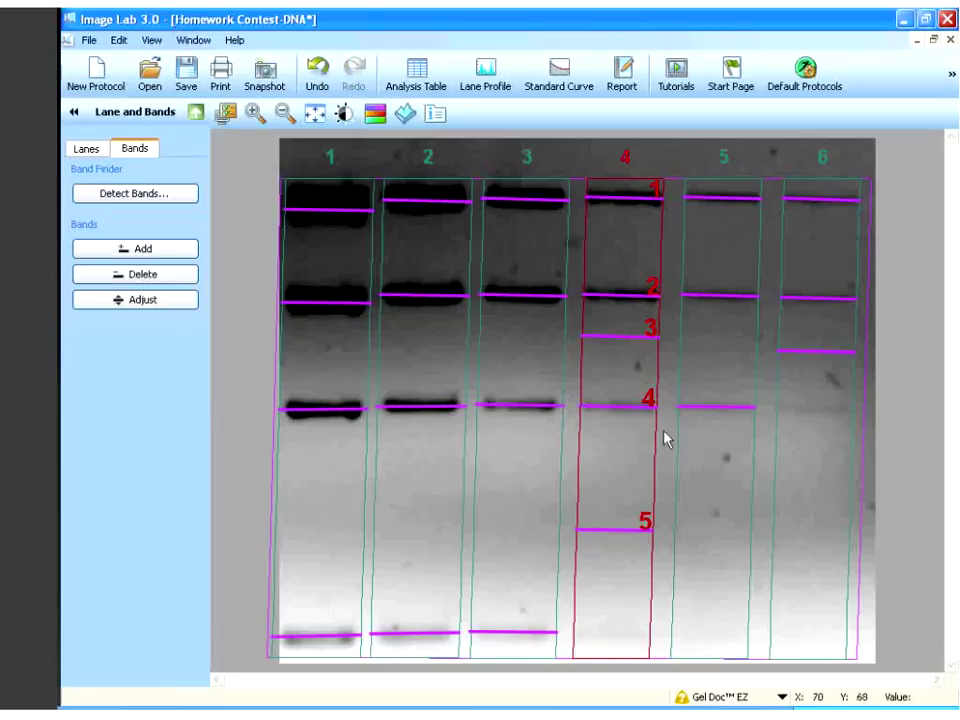
# Delete lane 4's faint extra and lowest bands and lane 6's third band.
pyautogui.click(135, 274)
pyautogui.click(620, 340)
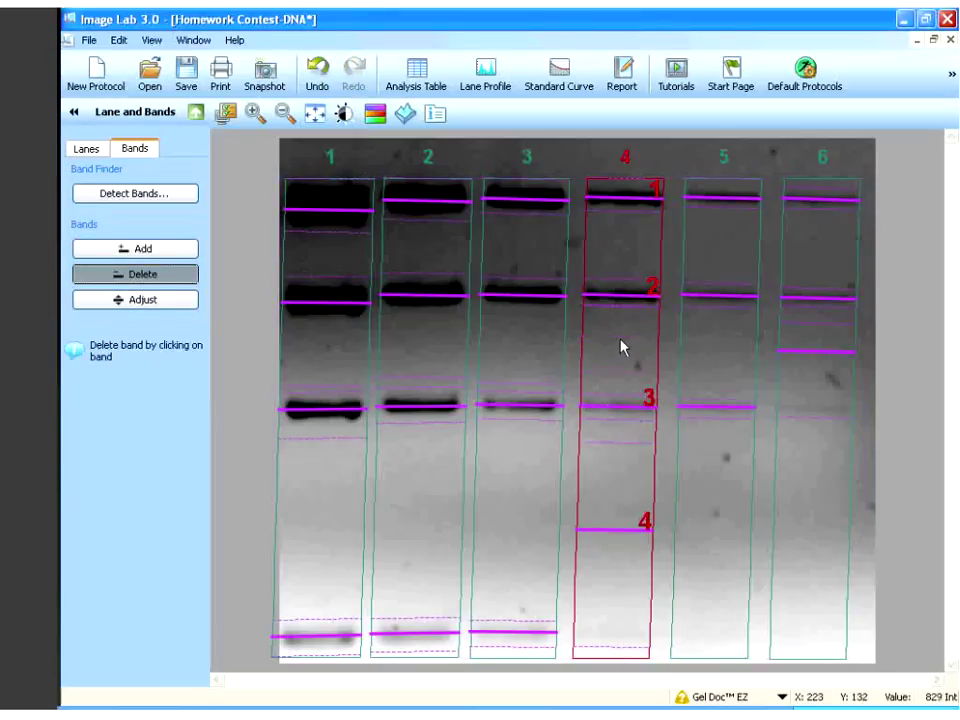
pyautogui.click(621, 527)
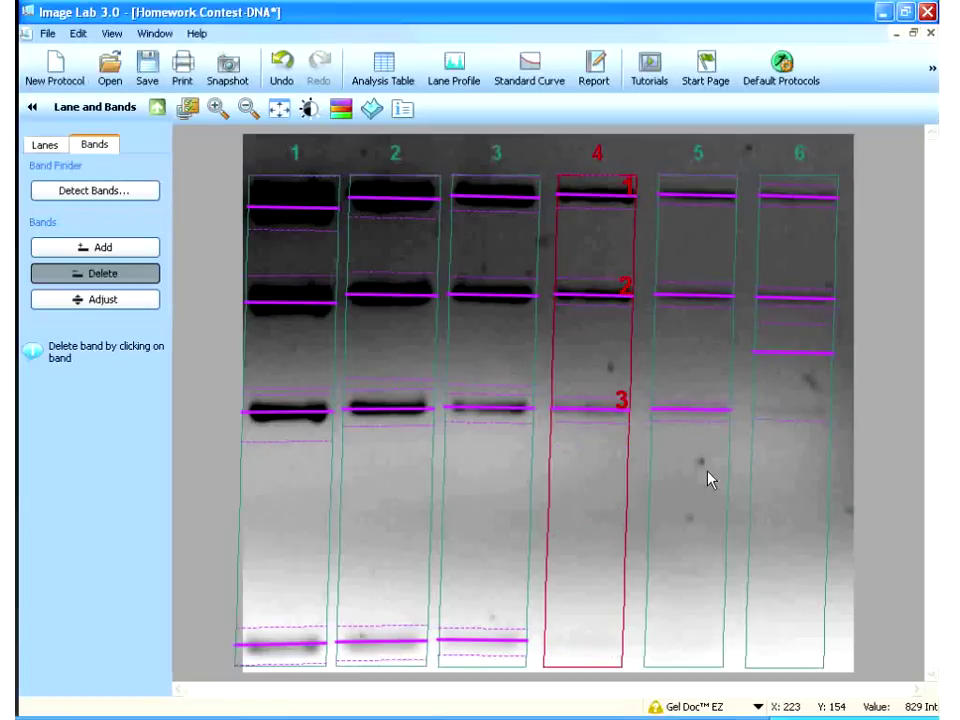
pyautogui.click(812, 354)
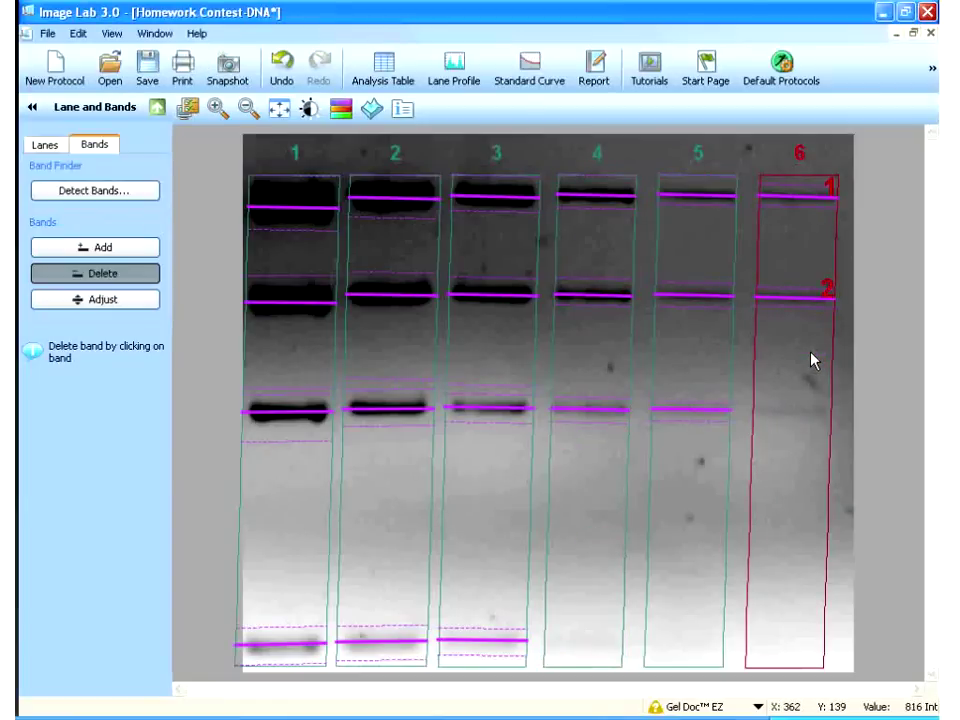
# Add bands at lane 6's third position, low in lane 4, and near lane 5's bottom.
pyautogui.click(95, 247)
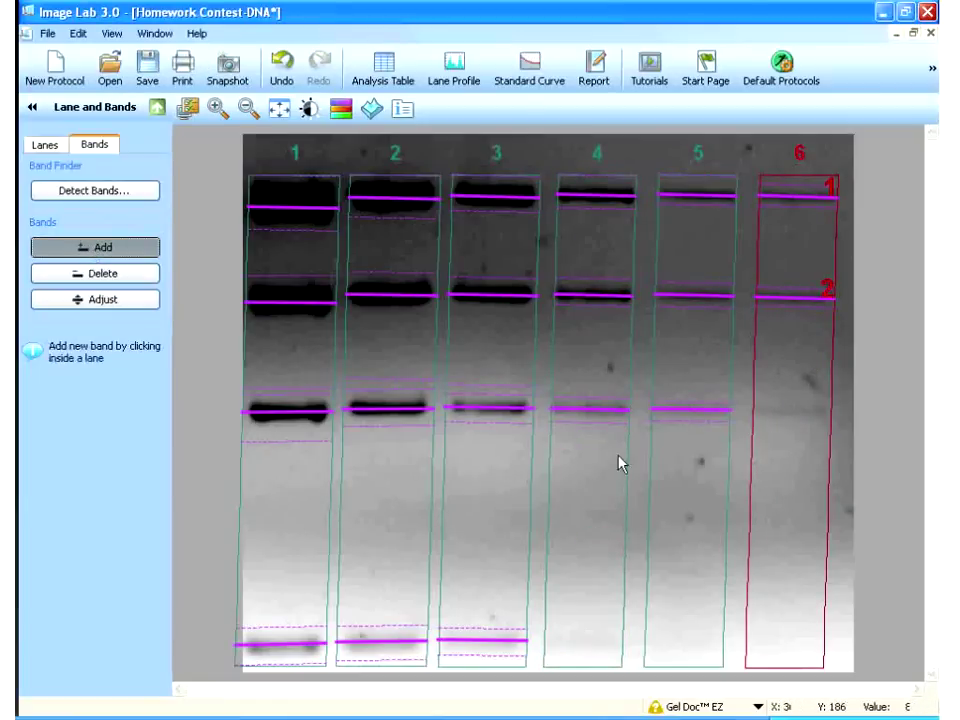
pyautogui.click(804, 416)
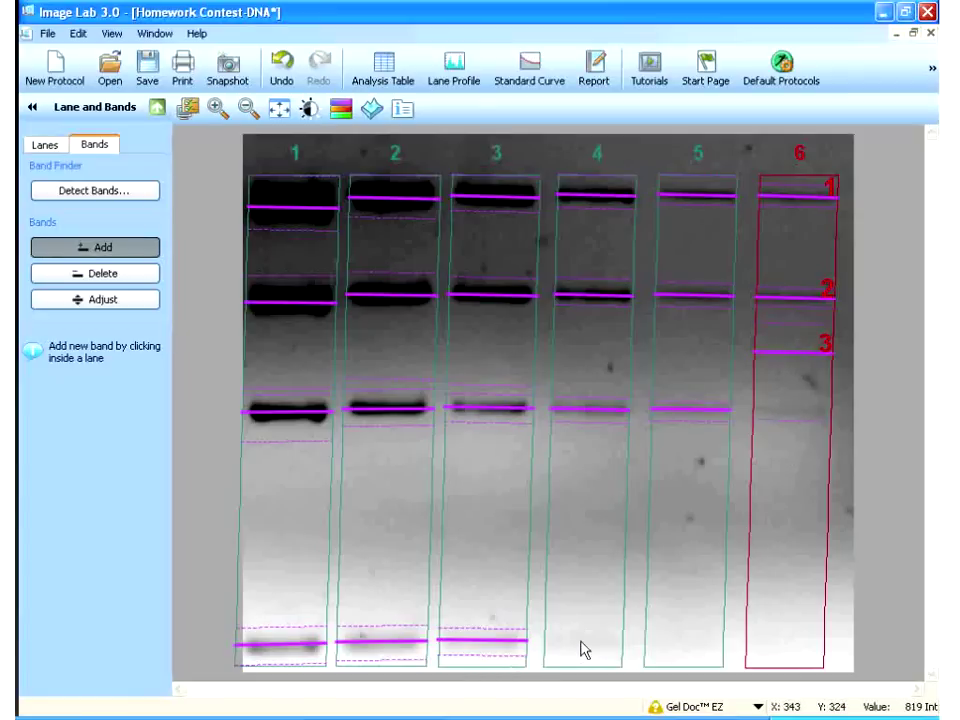
pyautogui.click(585, 535)
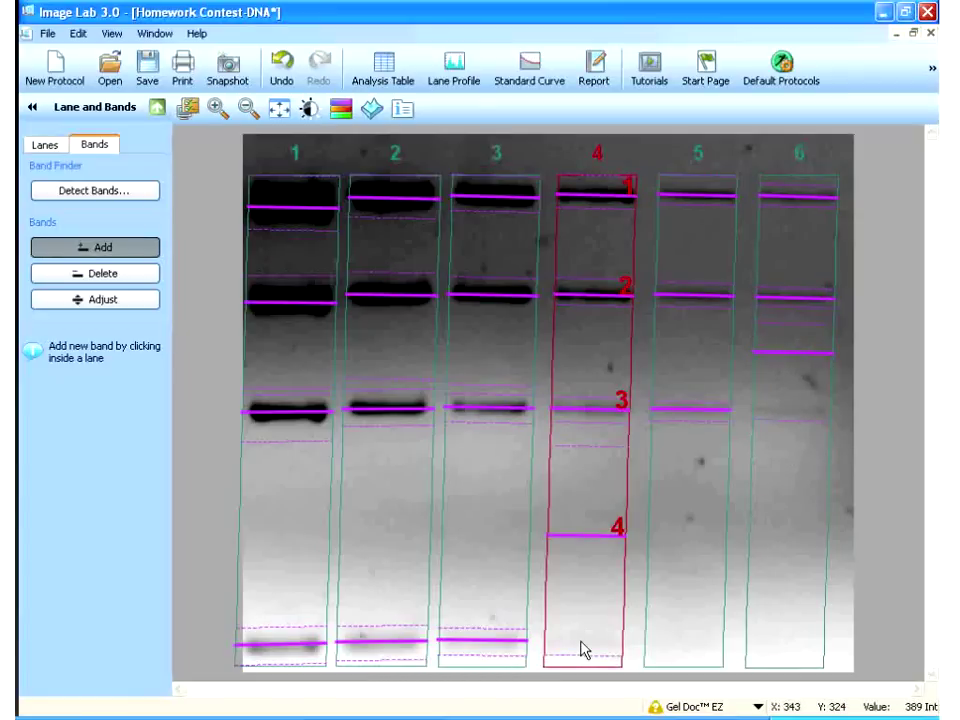
pyautogui.click(675, 639)
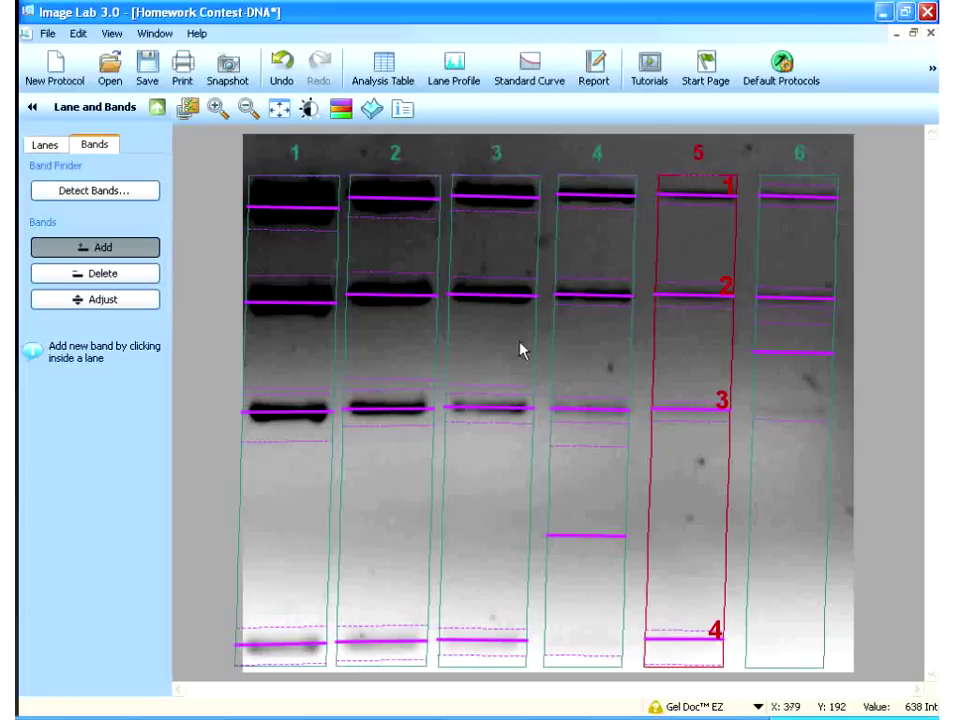
# Show lane 1's intensity profile in a lowered Lane Profile window and reopen Image Transform.
pyautogui.click(45, 145)
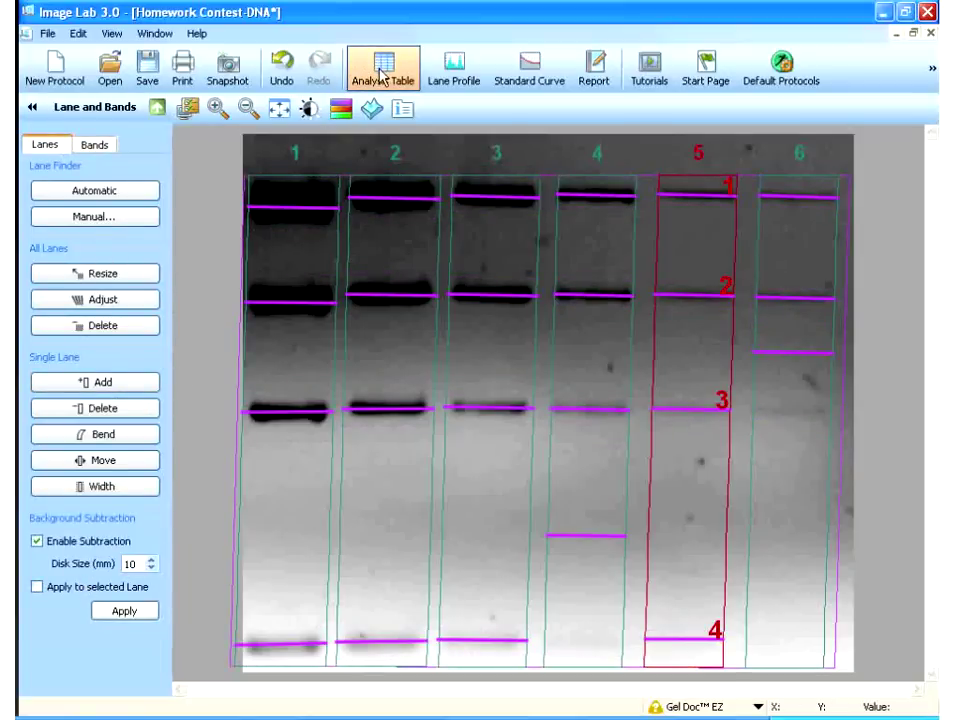
pyautogui.click(456, 72)
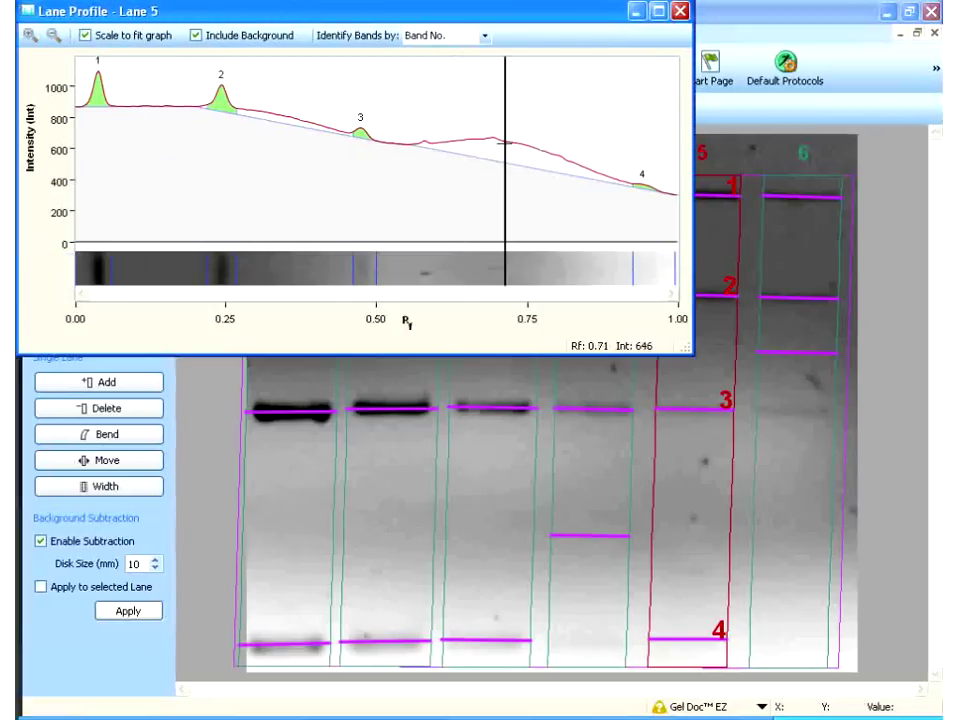
pyautogui.click(293, 456)
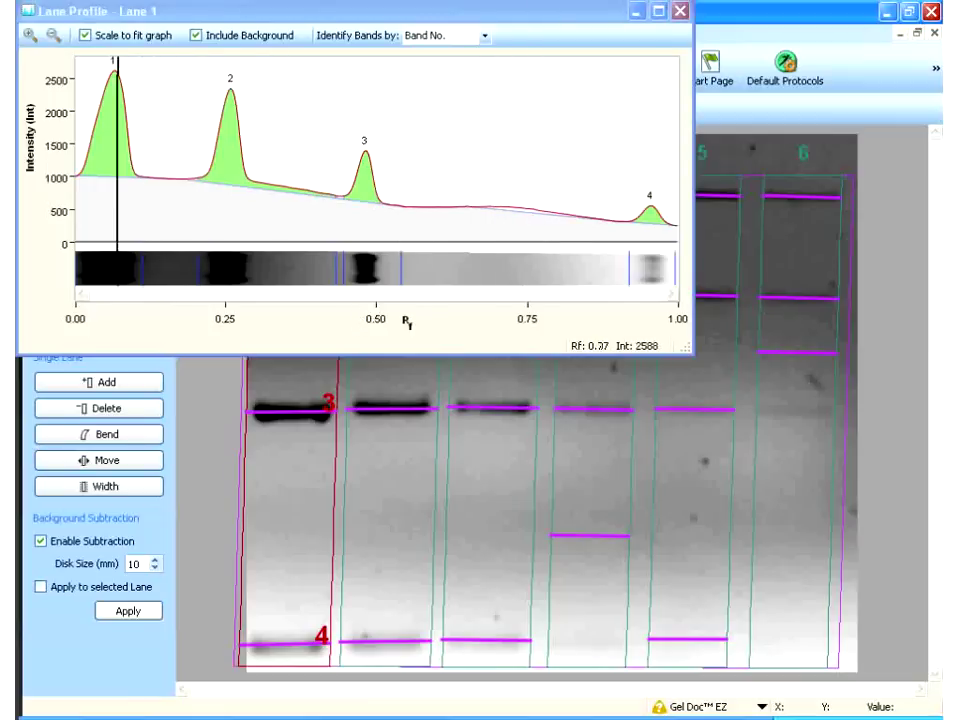
pyautogui.moveTo(418, 14); pyautogui.dragTo(724, 335)
pyautogui.click(313, 110)
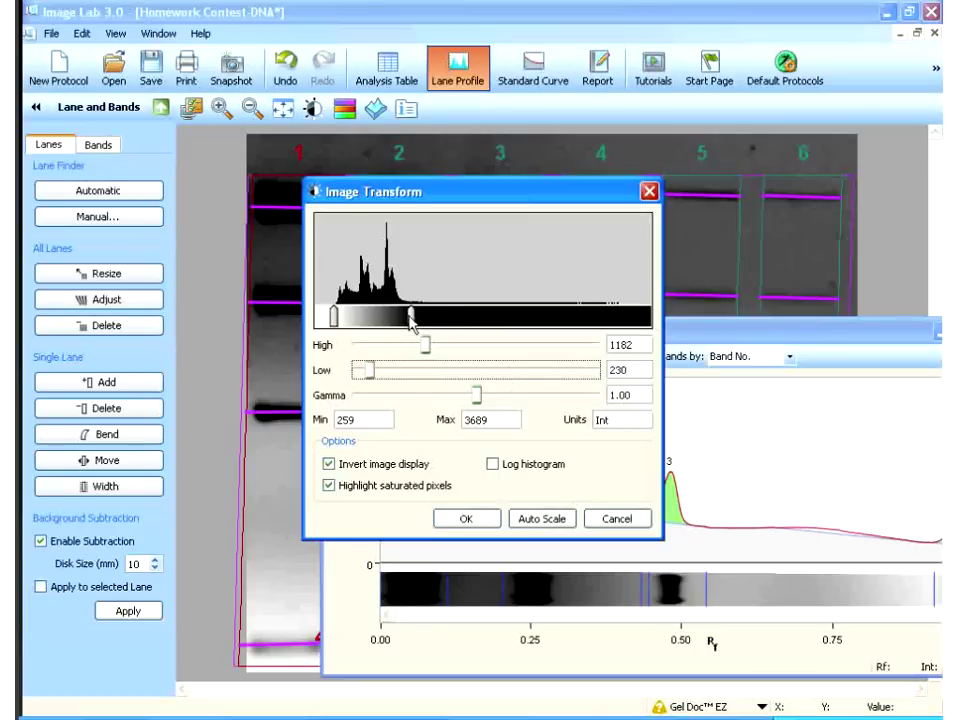
# Raise the Image Transform High level to 2672 to lighten the gel.
pyautogui.moveTo(410, 317); pyautogui.dragTo(527, 317)
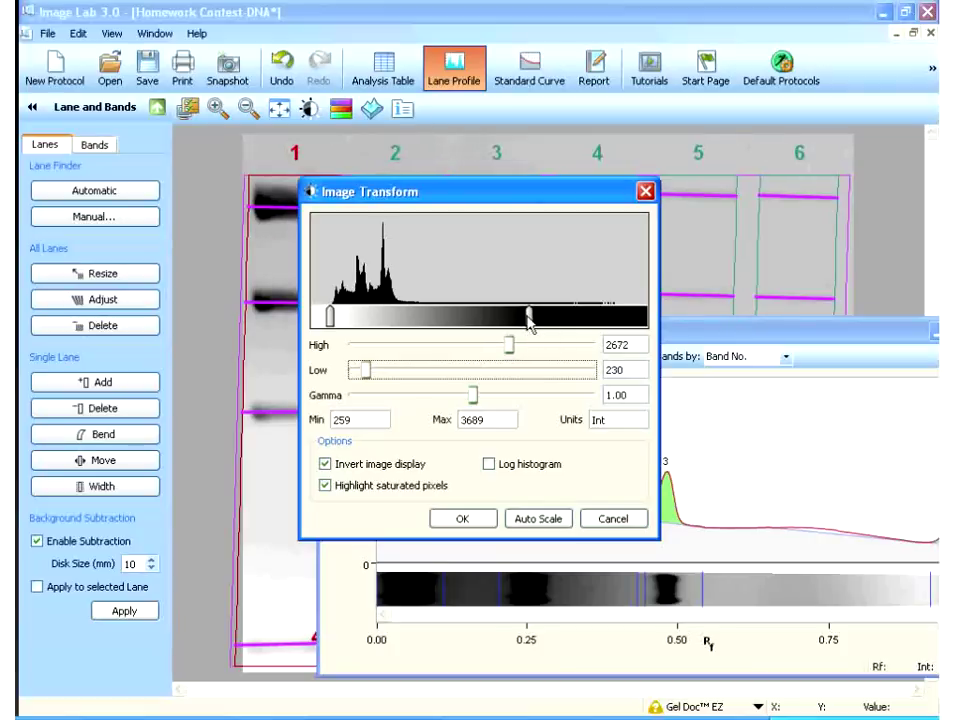
pyautogui.click(464, 521)
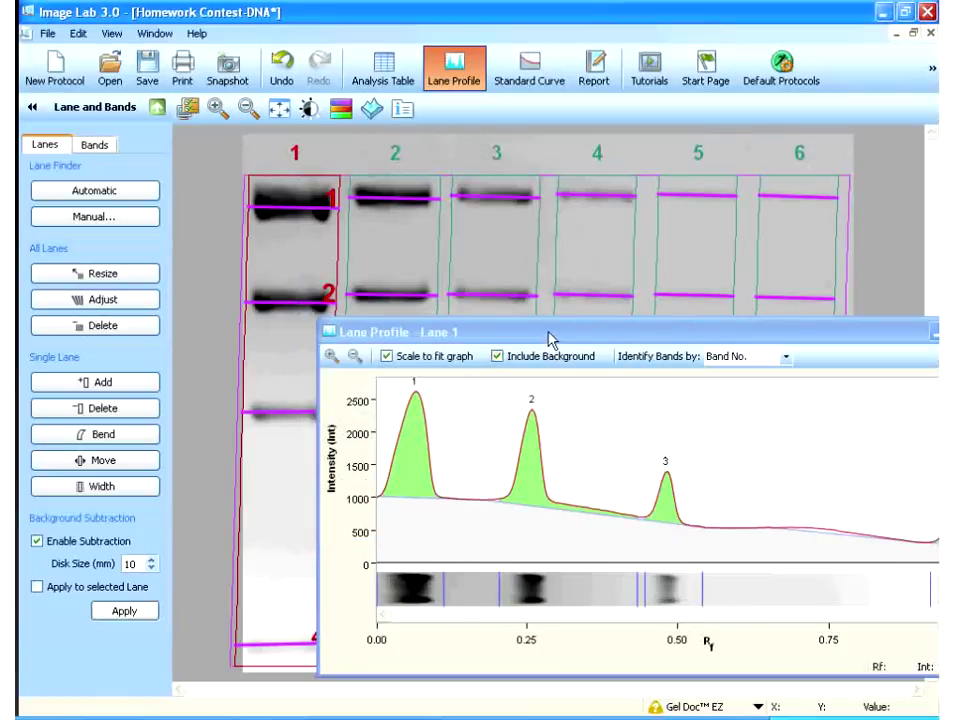
# Reposition lane 1's profile window along the top of the screen, uncovering the lower lanes.
pyautogui.moveTo(548, 340); pyautogui.dragTo(305, 22)
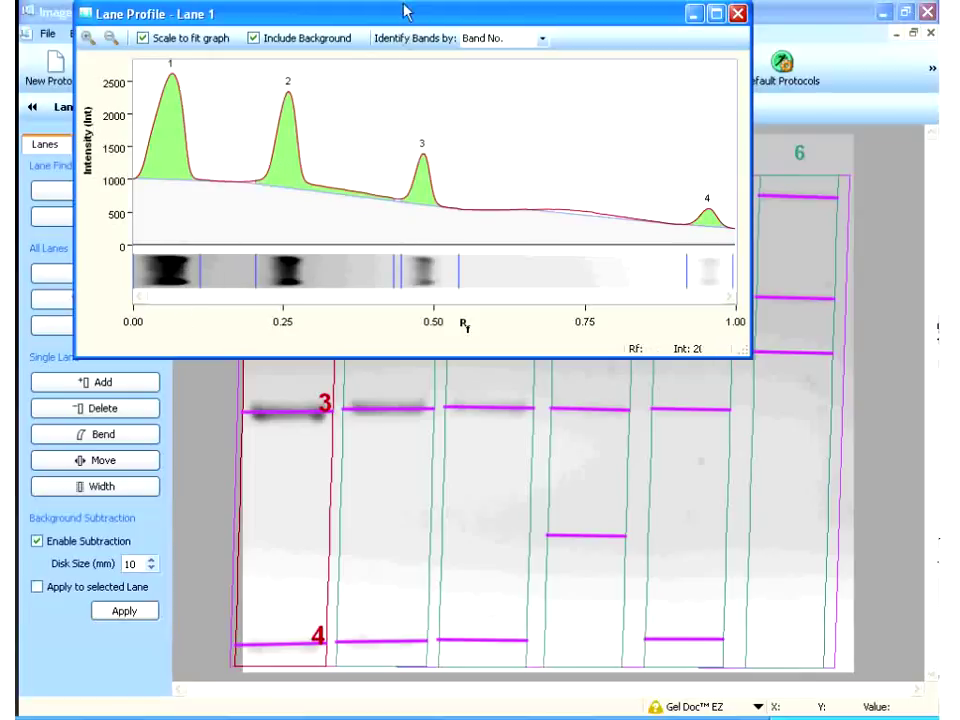
pyautogui.click(460, 28)
pyautogui.moveTo(460, 28); pyautogui.dragTo(740, 32)
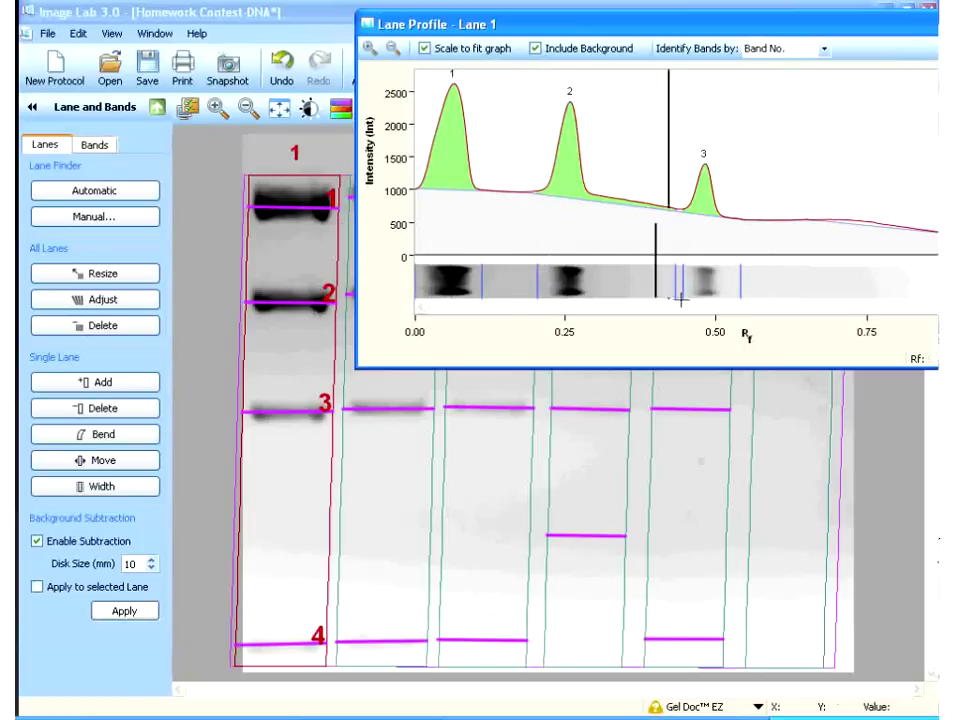
pyautogui.moveTo(643, 28); pyautogui.dragTo(489, 17)
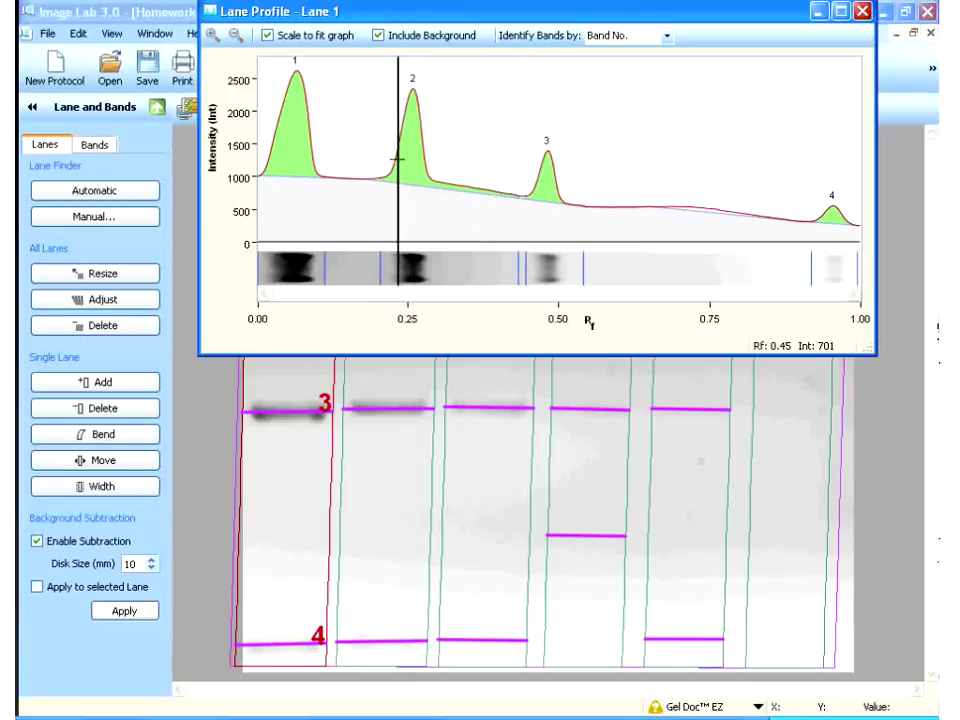
# Adjust band 2's boundary in lane 1's profile, trimming it back toward its peak.
pyautogui.moveTo(378, 177); pyautogui.dragTo(542, 272)
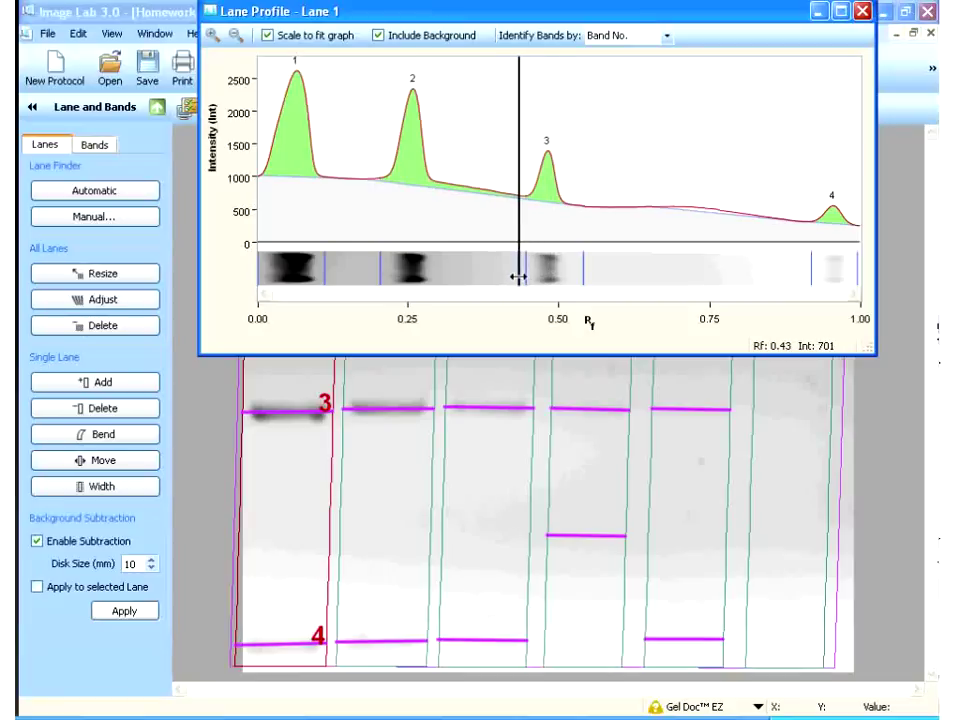
pyautogui.moveTo(525, 276)
pyautogui.moveTo(525, 276); pyautogui.dragTo(517, 276)
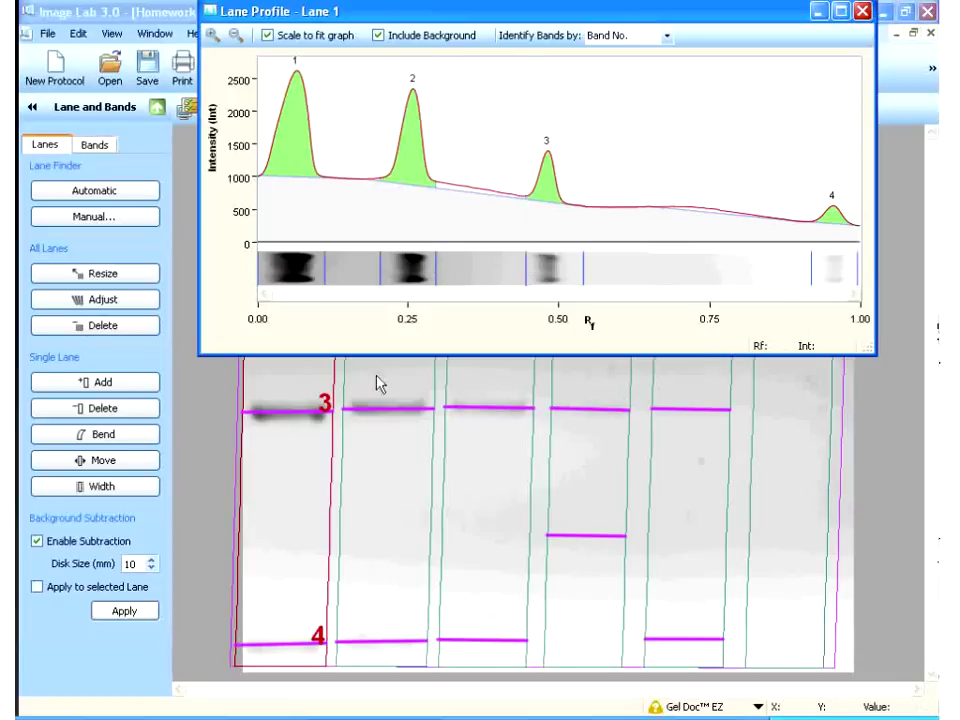
# Pull lane 3's band 2 edge to Rf 0.28 and shrink lane 4's band 4 to the end peak.
pyautogui.click(379, 466)
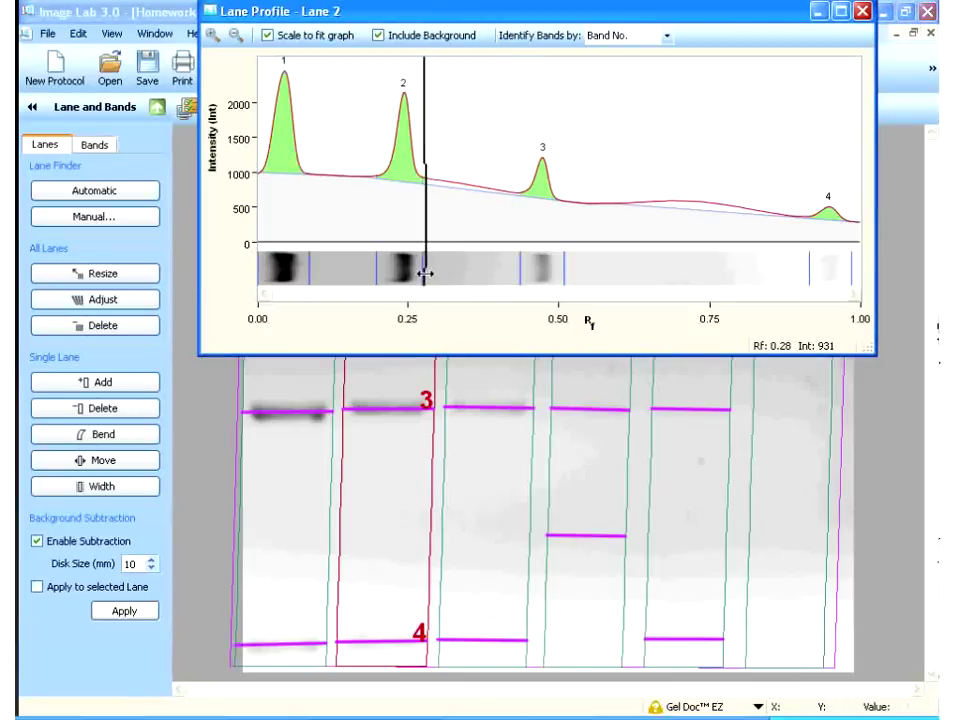
pyautogui.click(505, 467)
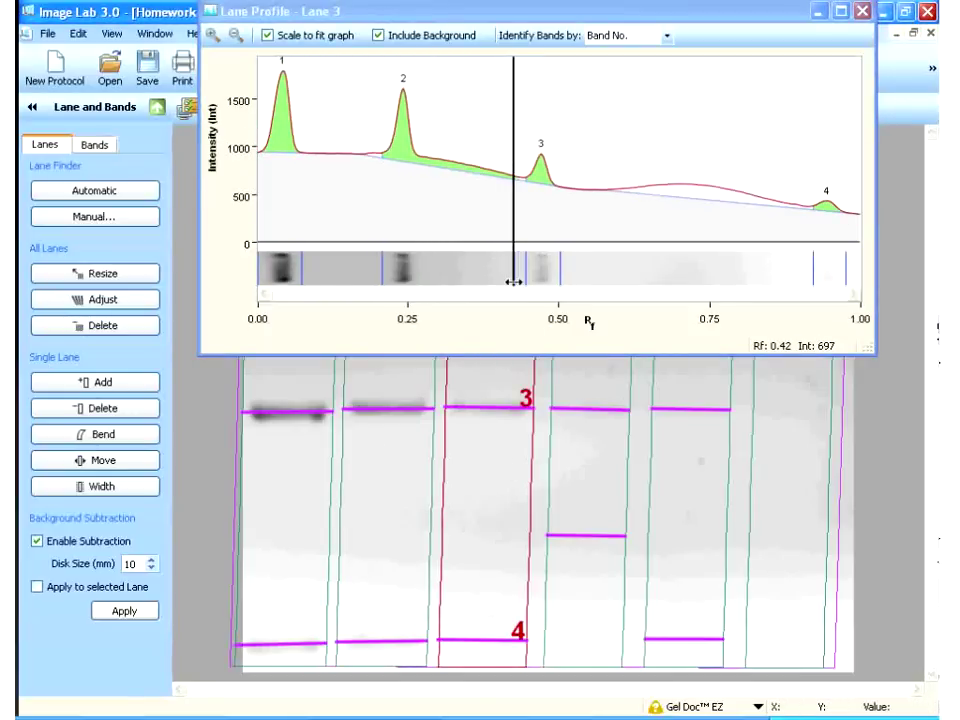
pyautogui.moveTo(513, 280); pyautogui.dragTo(422, 276)
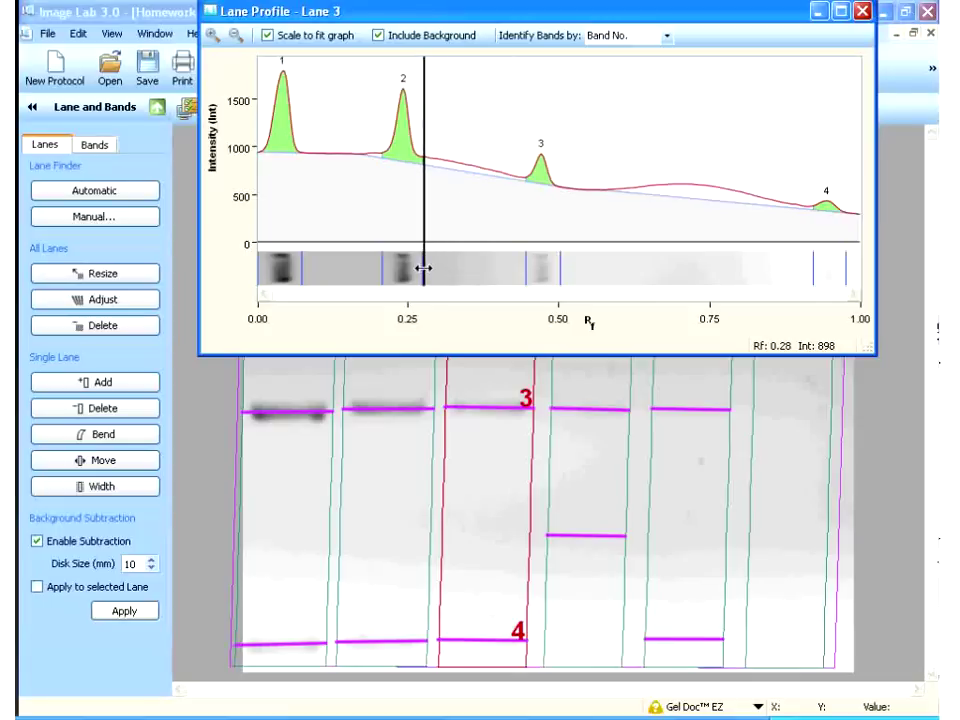
pyautogui.click(592, 490)
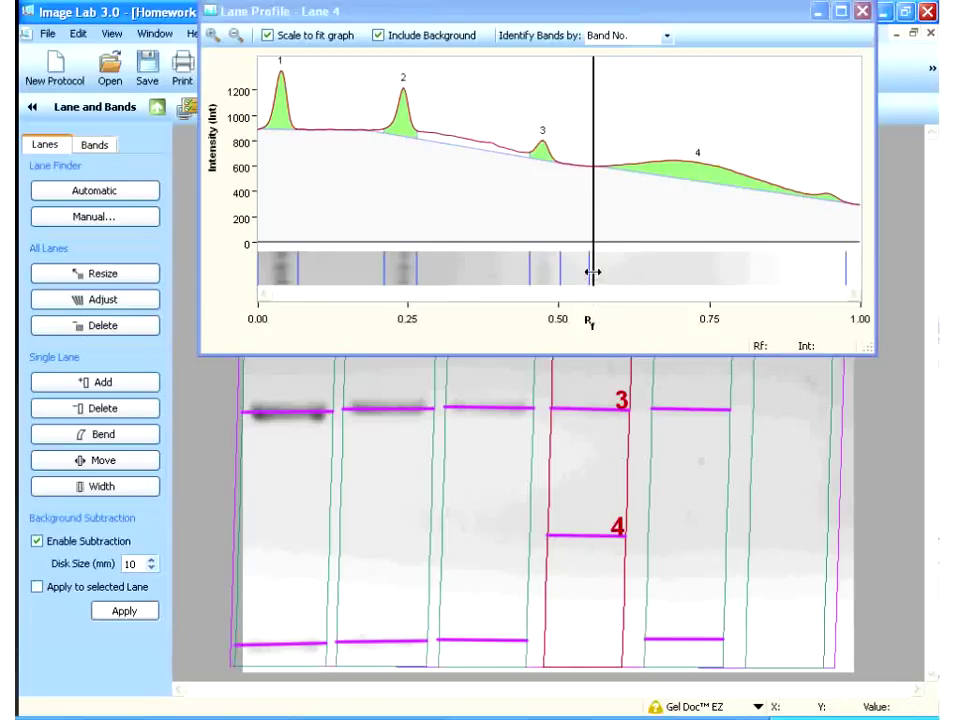
pyautogui.moveTo(588, 268); pyautogui.dragTo(813, 274)
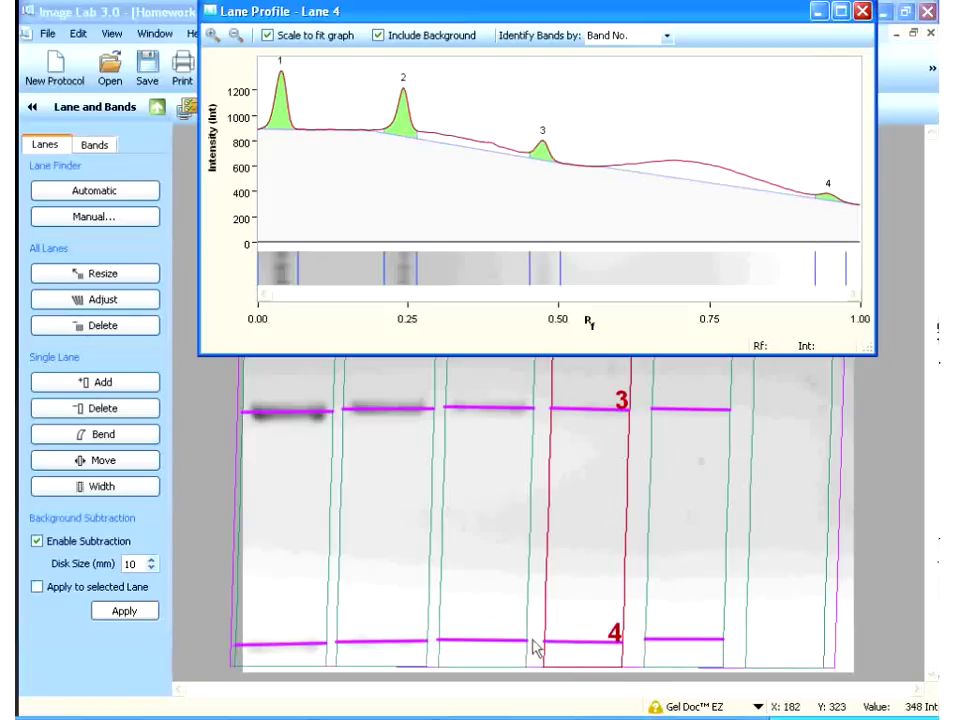
pyautogui.click(684, 534)
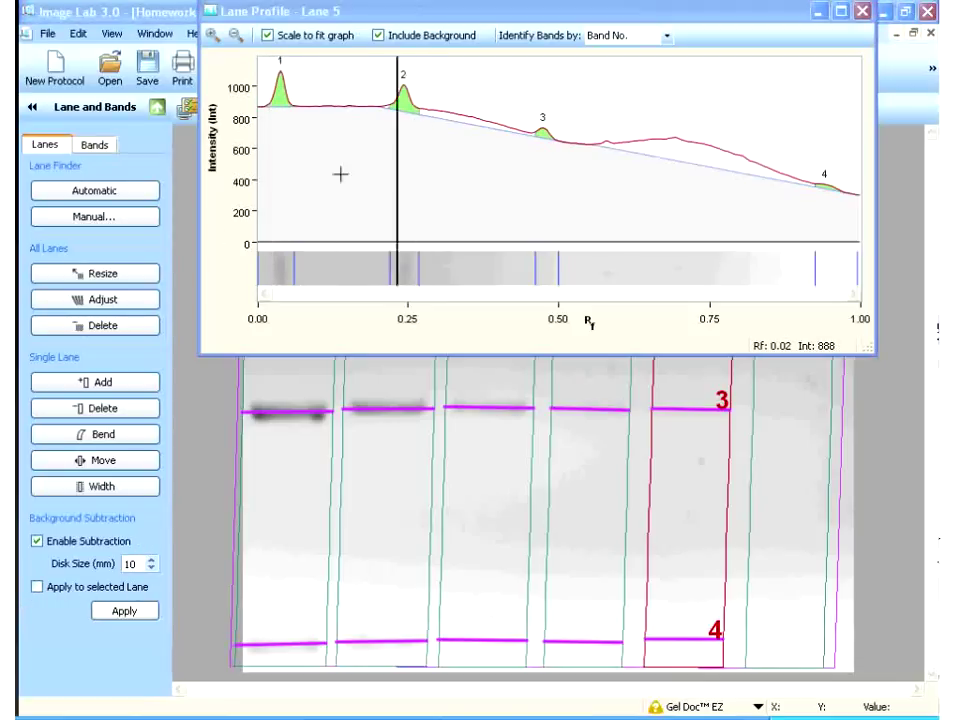
# Set the background subtraction disk size to 2 mm and apply it, checking lanes 6 and 5.
pyautogui.doubleClick(125, 563)
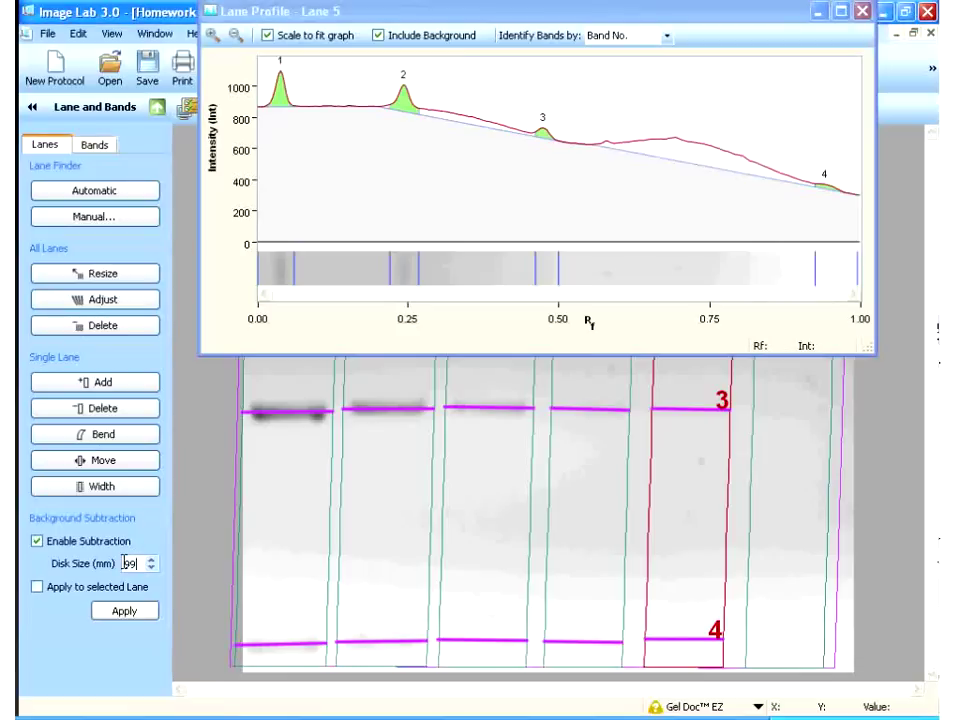
pyautogui.click(125, 612)
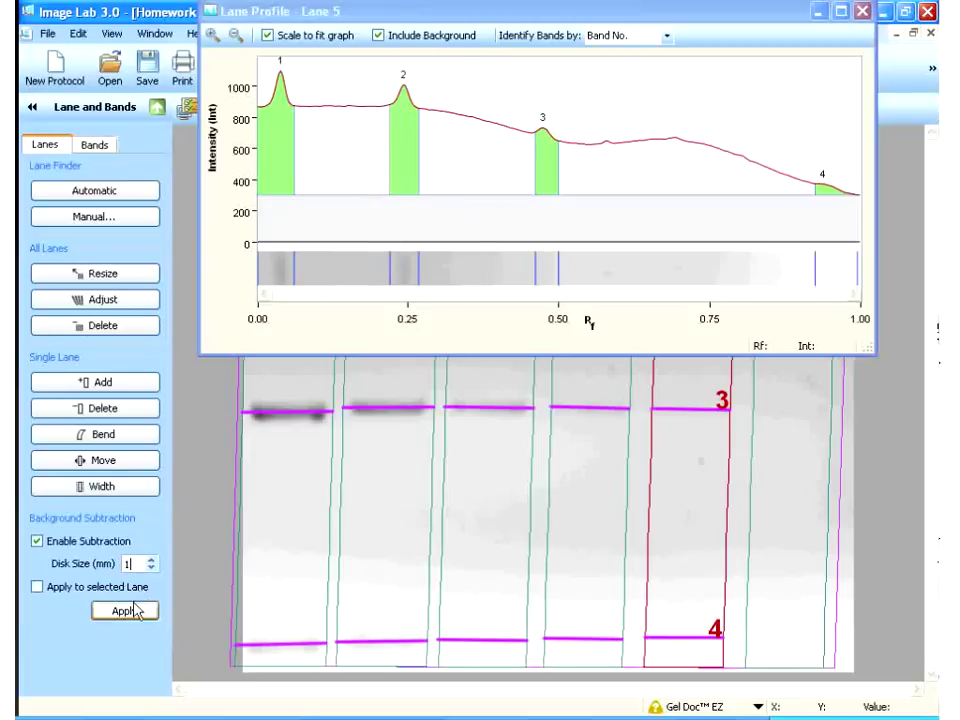
pyautogui.click(126, 612)
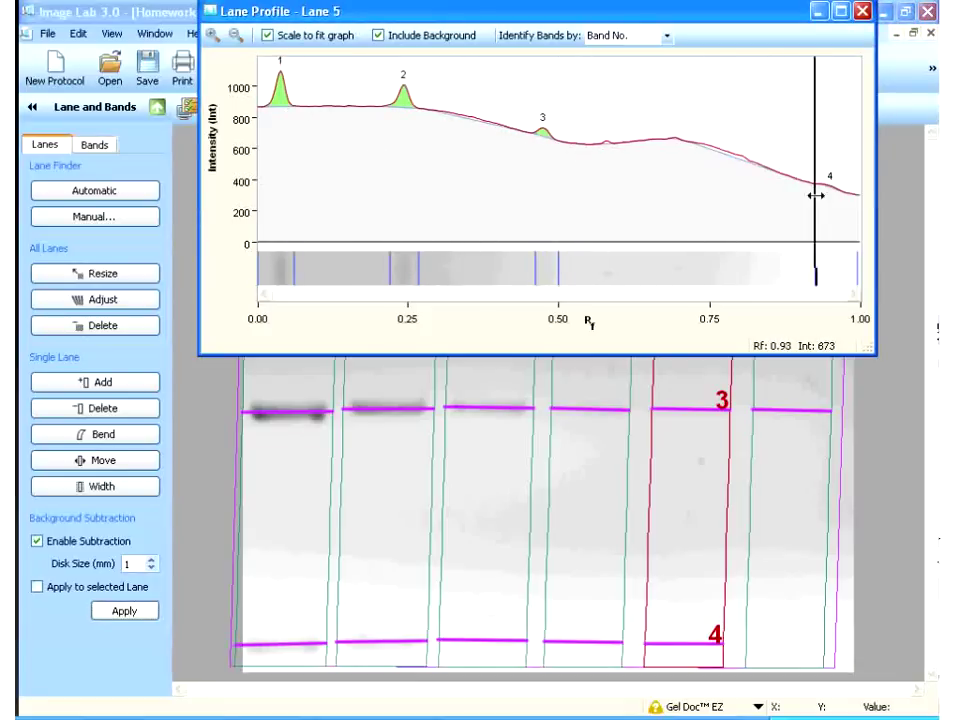
pyautogui.click(125, 565)
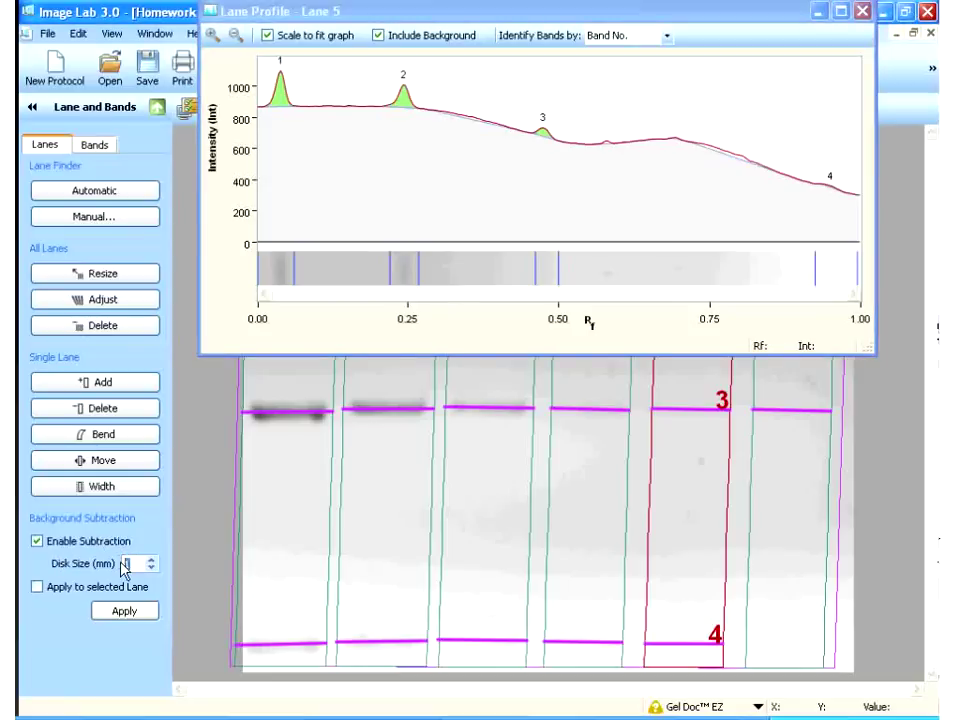
pyautogui.click(130, 618)
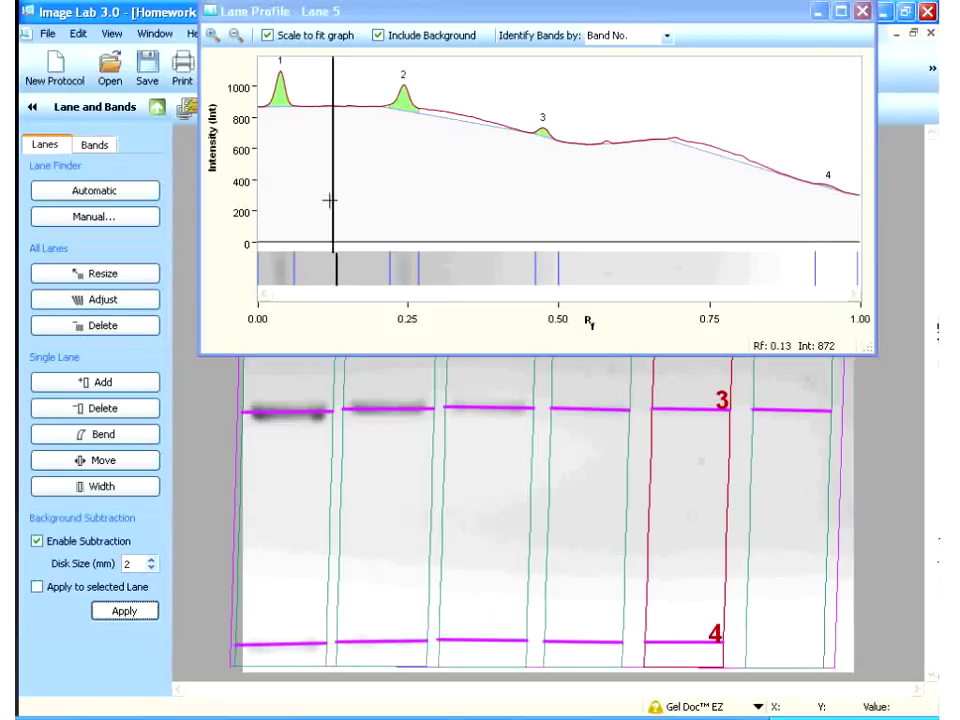
pyautogui.click(786, 466)
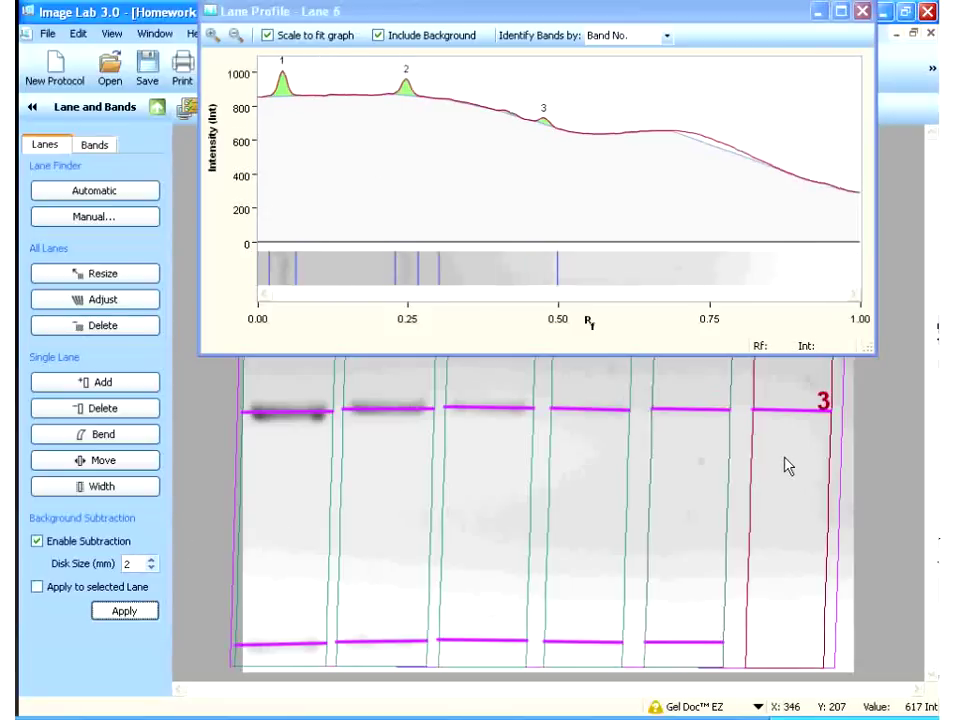
pyautogui.click(704, 480)
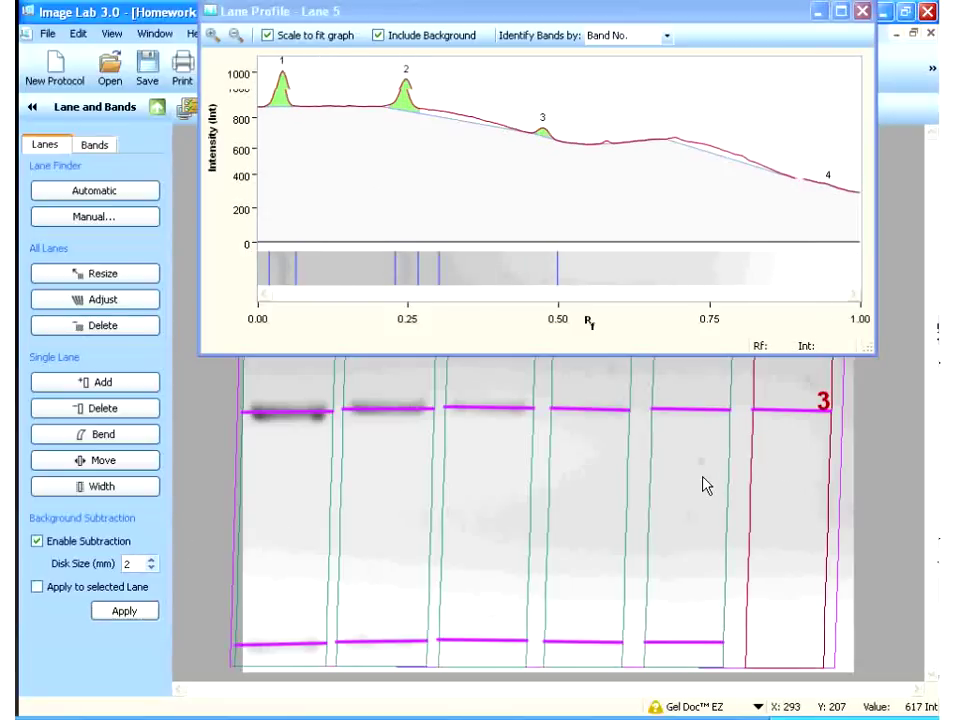
# Move lane 6's band 3 boundary to about Rf 0.46 and review the profiles of lanes 4 to 1.
pyautogui.click(791, 478)
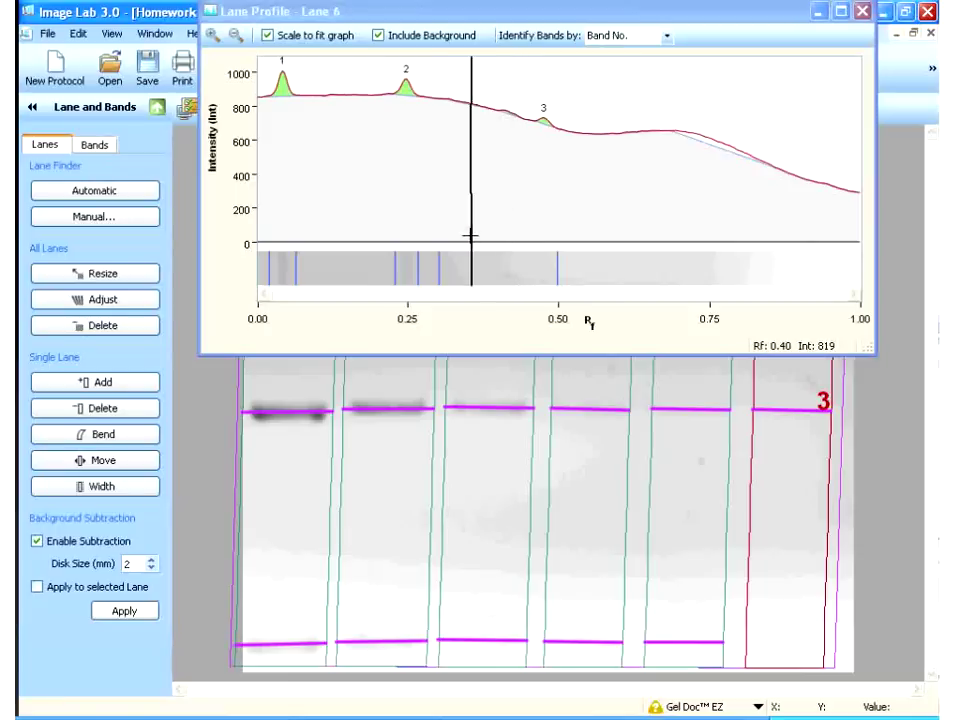
pyautogui.moveTo(440, 277); pyautogui.dragTo(532, 272)
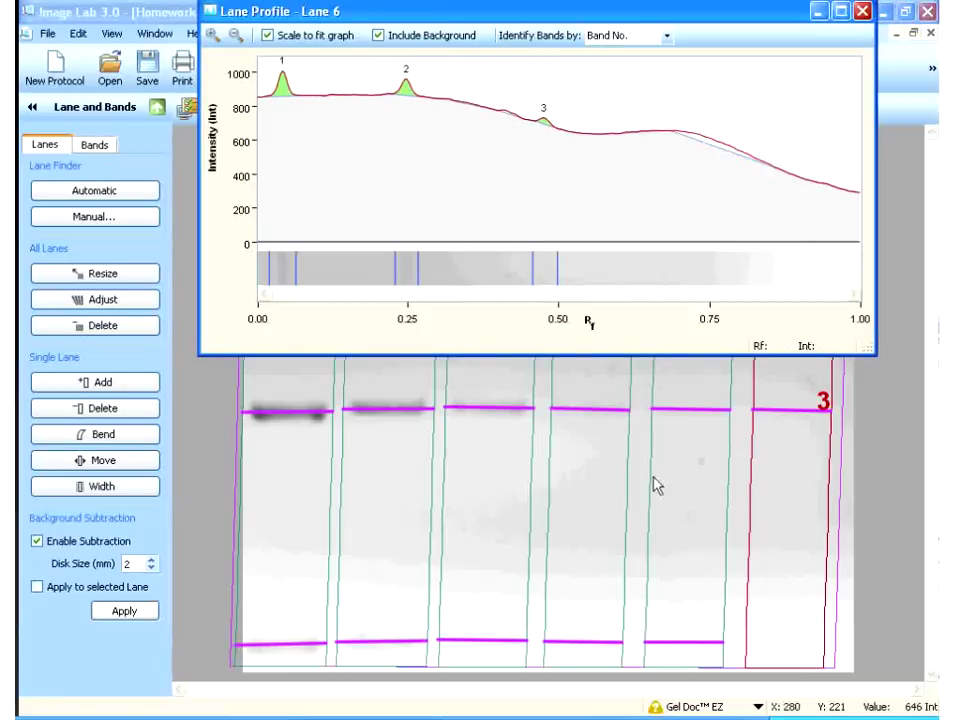
pyautogui.click(587, 495)
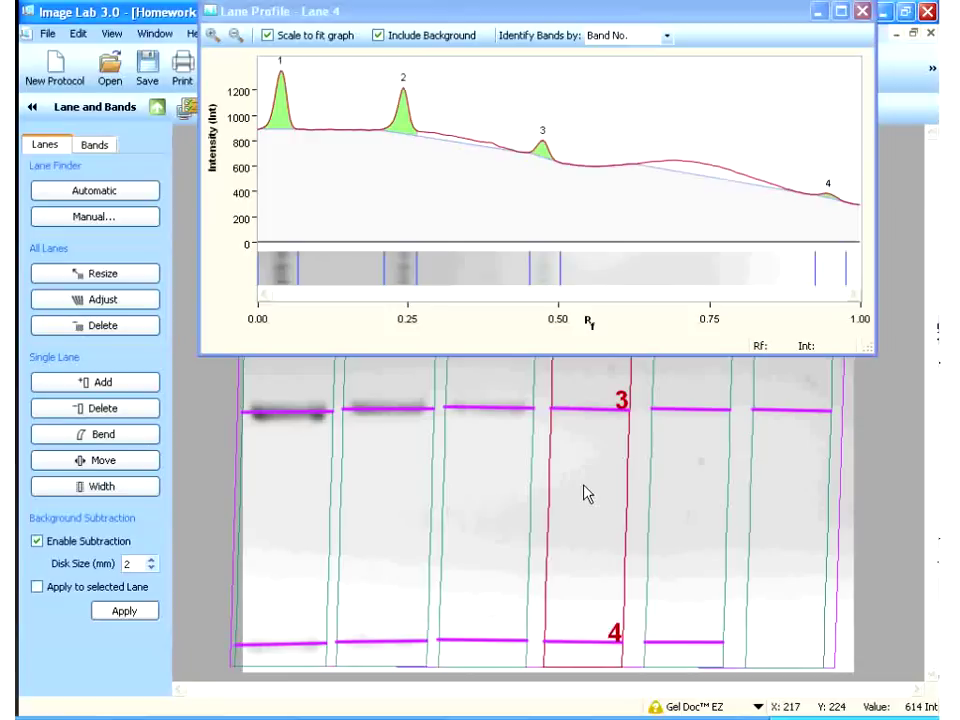
pyautogui.click(487, 502)
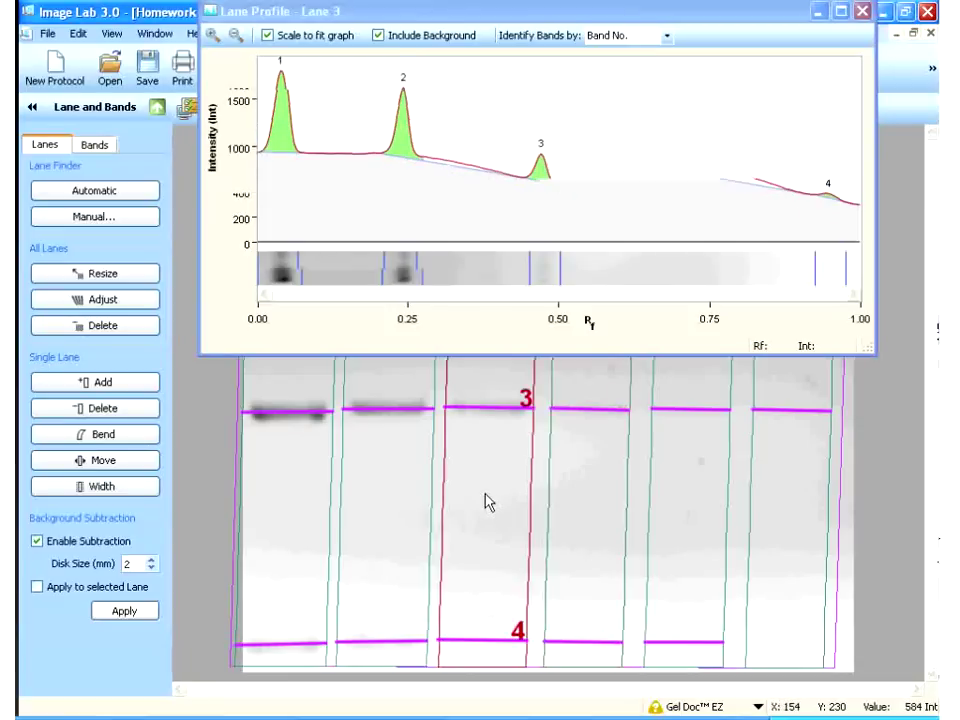
pyautogui.click(397, 516)
pyautogui.click(306, 504)
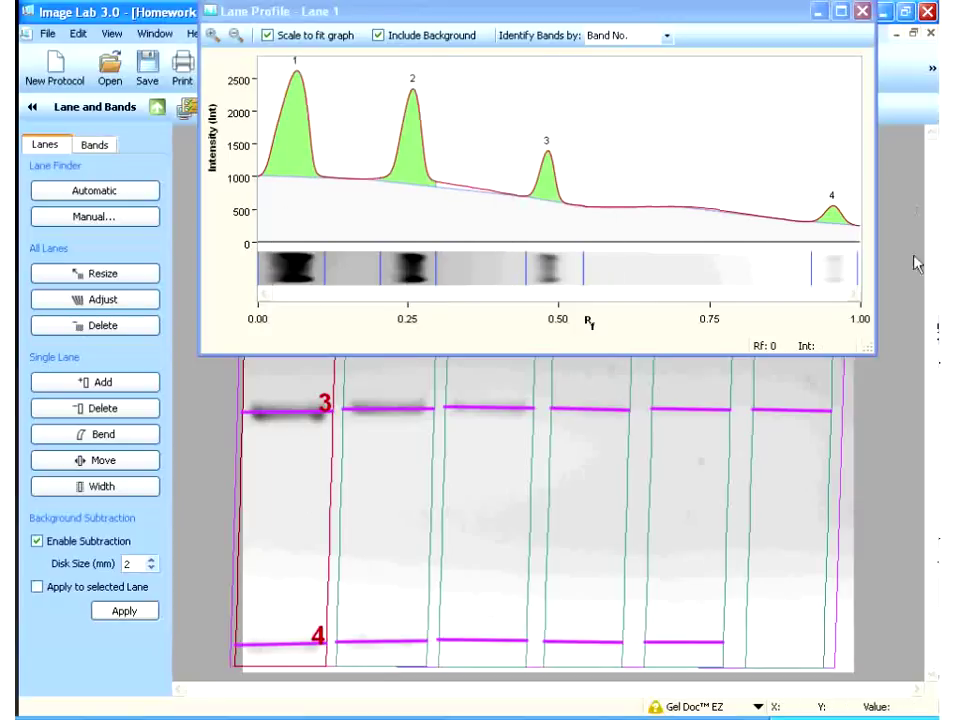
# Close the Lane Profile graph, reopen it, then close it to show the full gel.
pyautogui.click(862, 12)
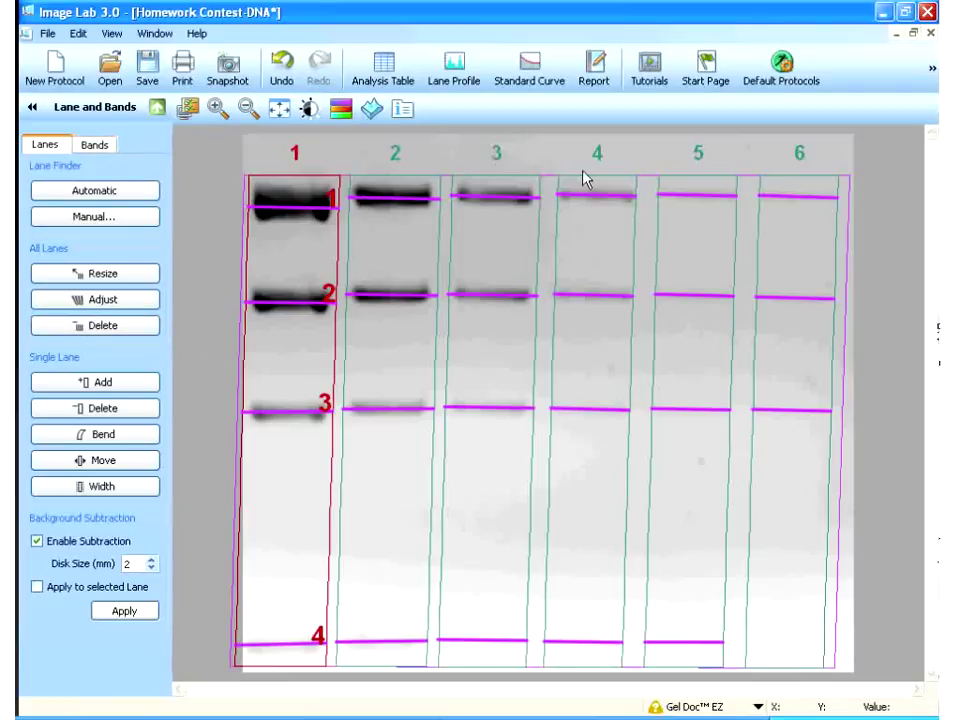
pyautogui.click(468, 72)
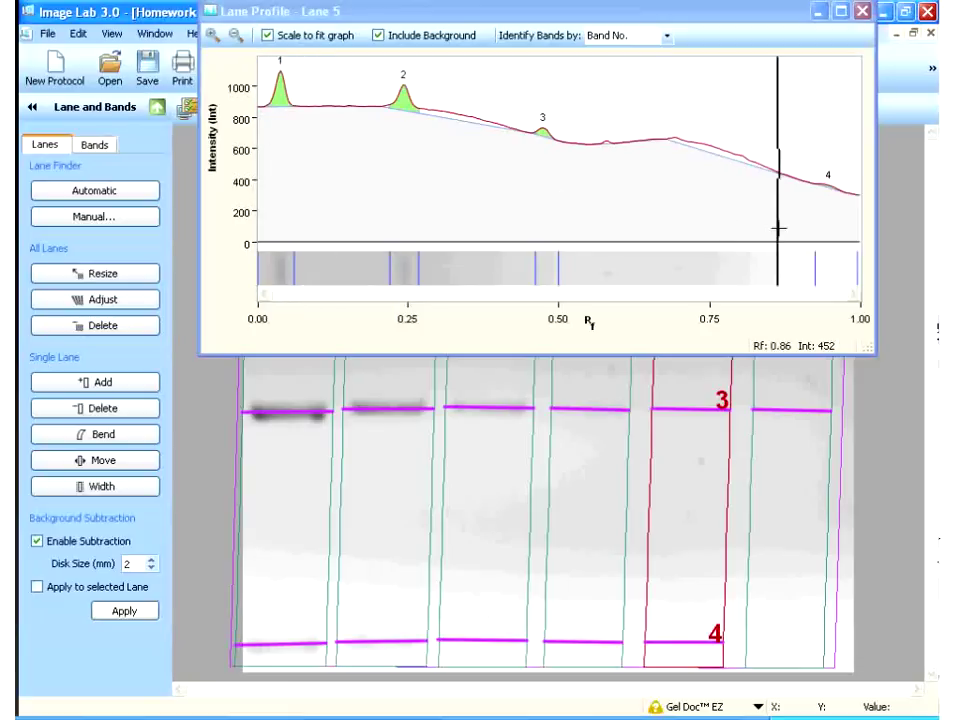
pyautogui.click(862, 11)
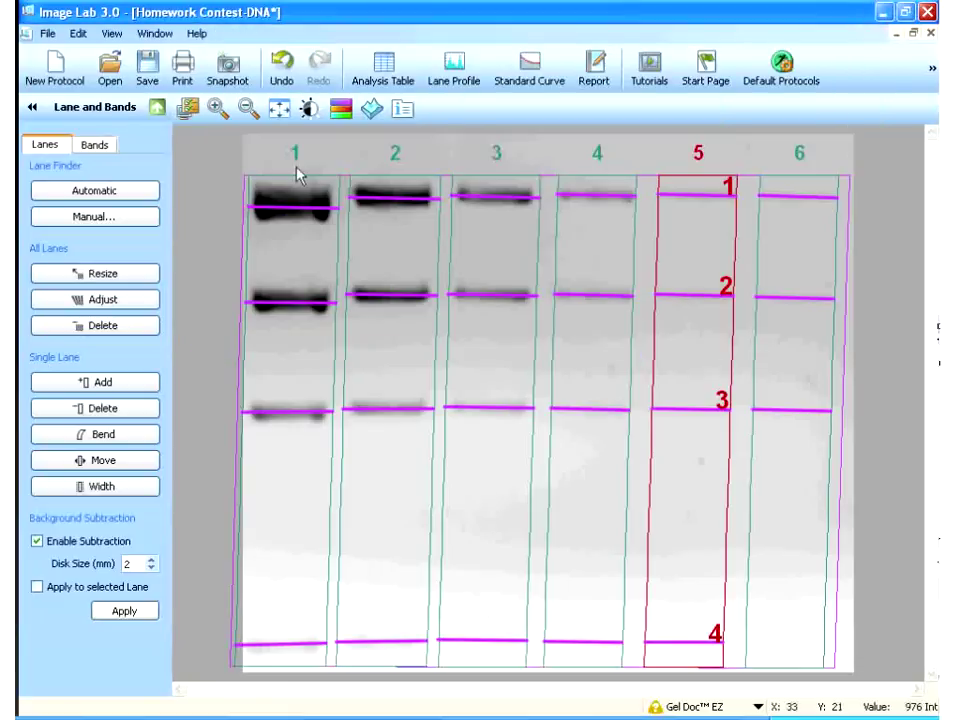
# Show the Analysis Table and scroll through the band volumes down to lane 6.
pyautogui.click(386, 80)
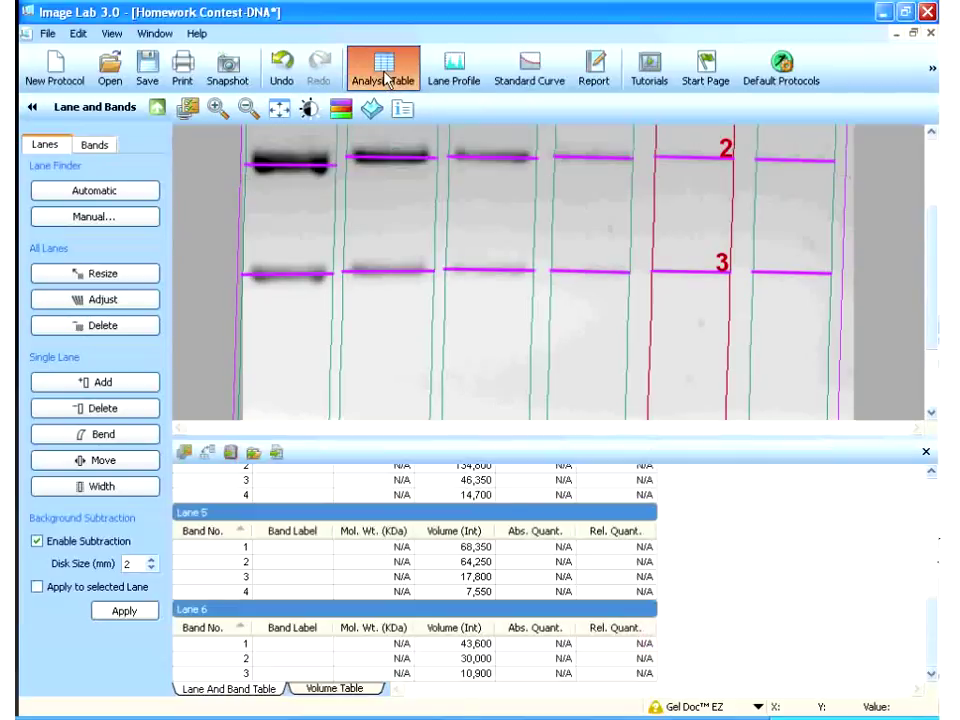
pyautogui.moveTo(931, 628); pyautogui.dragTo(931, 515)
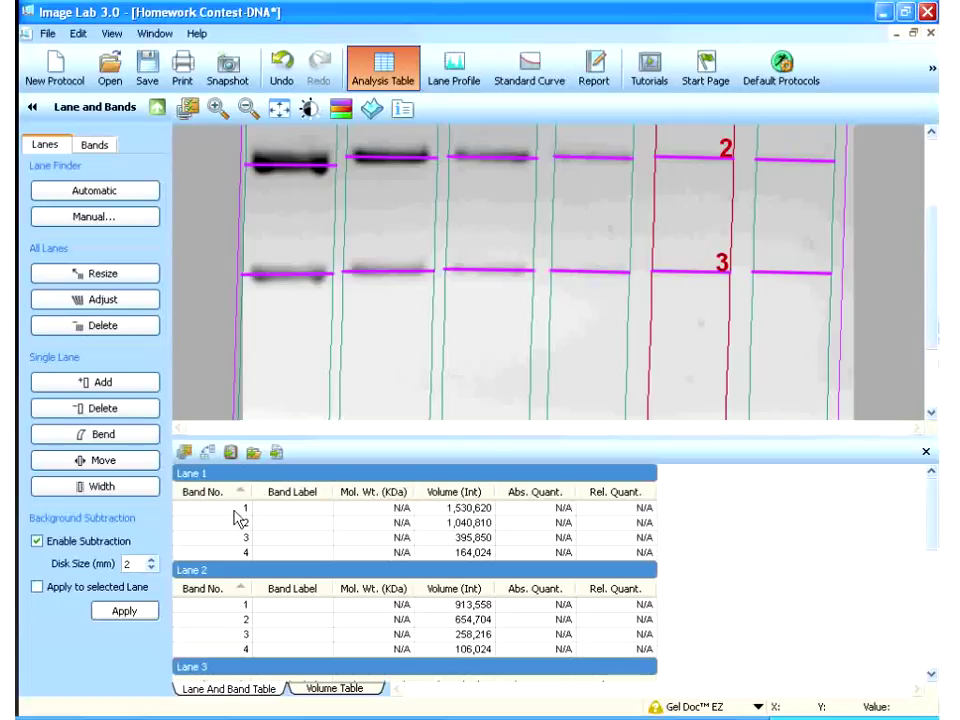
pyautogui.click(931, 133)
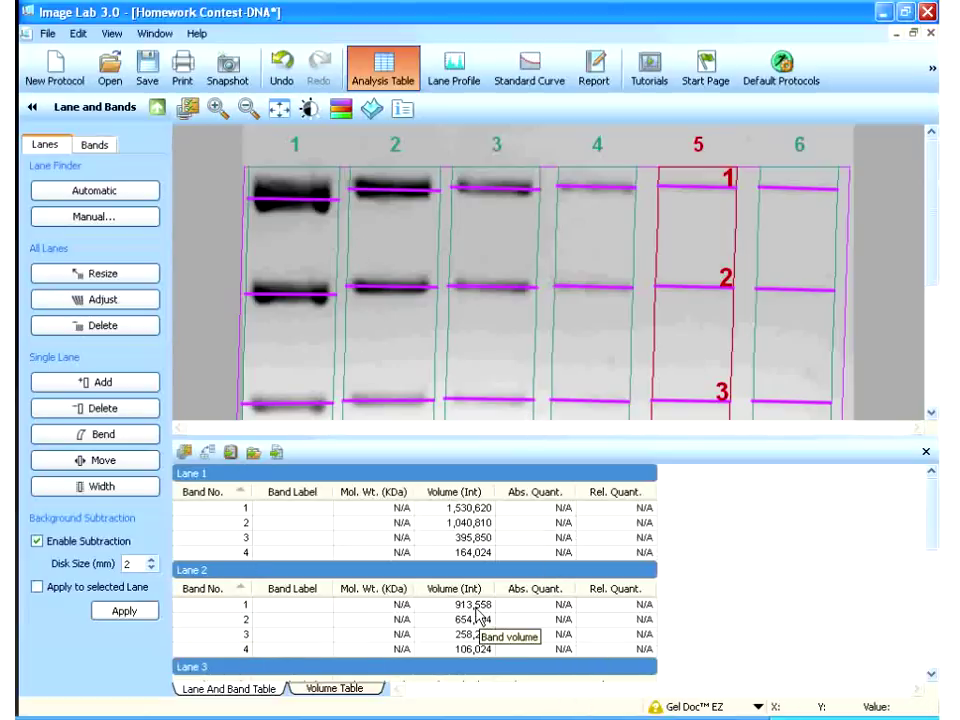
pyautogui.scroll(-3, 480, 630)
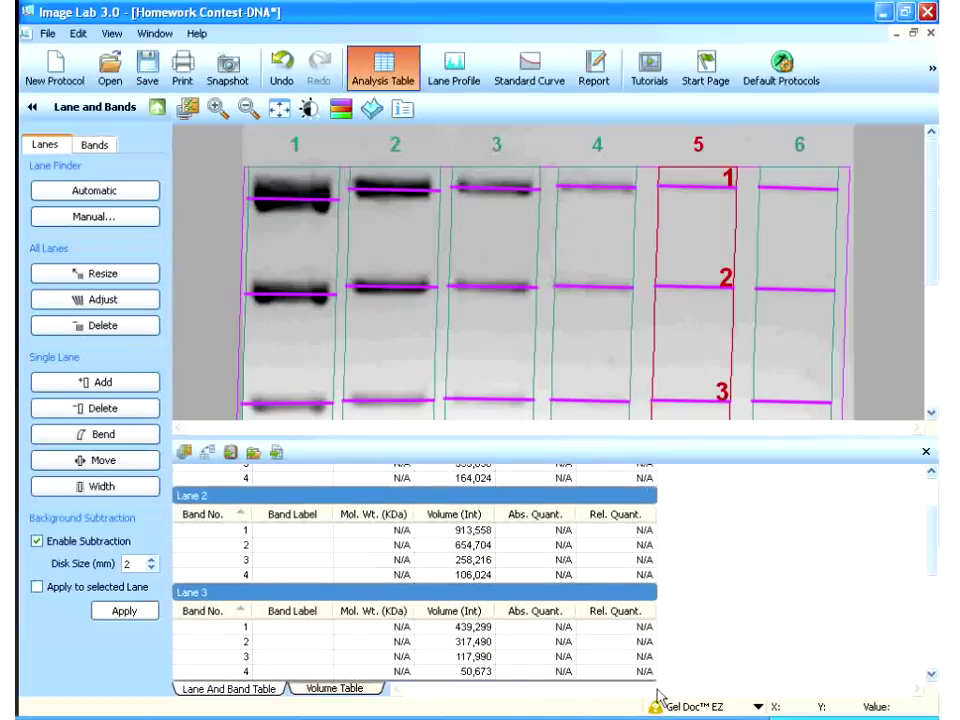
pyautogui.click(931, 676)
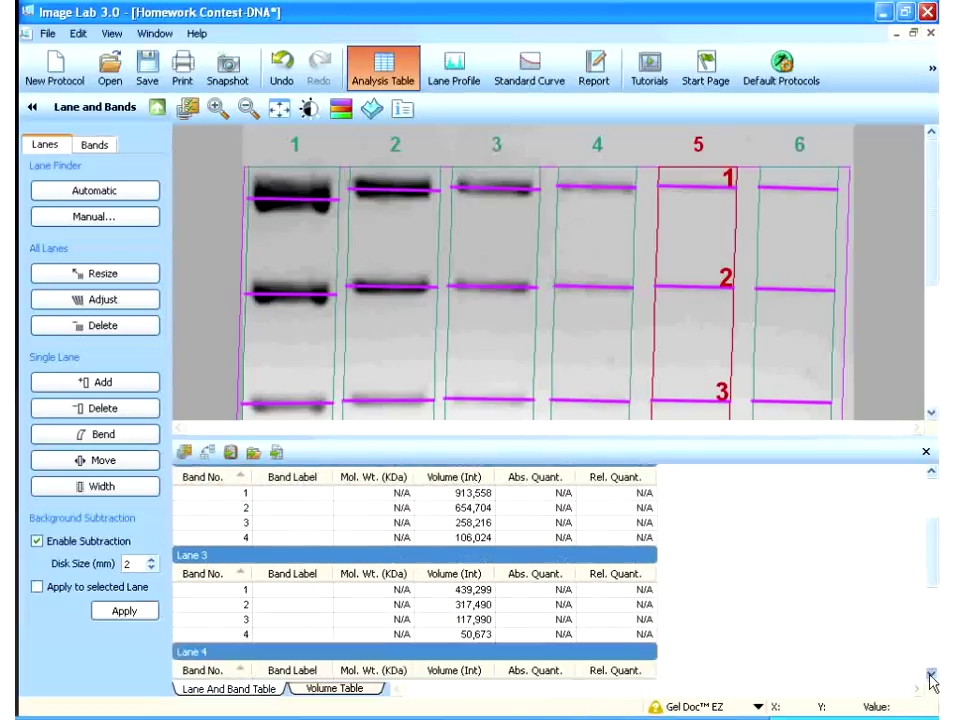
pyautogui.click(931, 676)
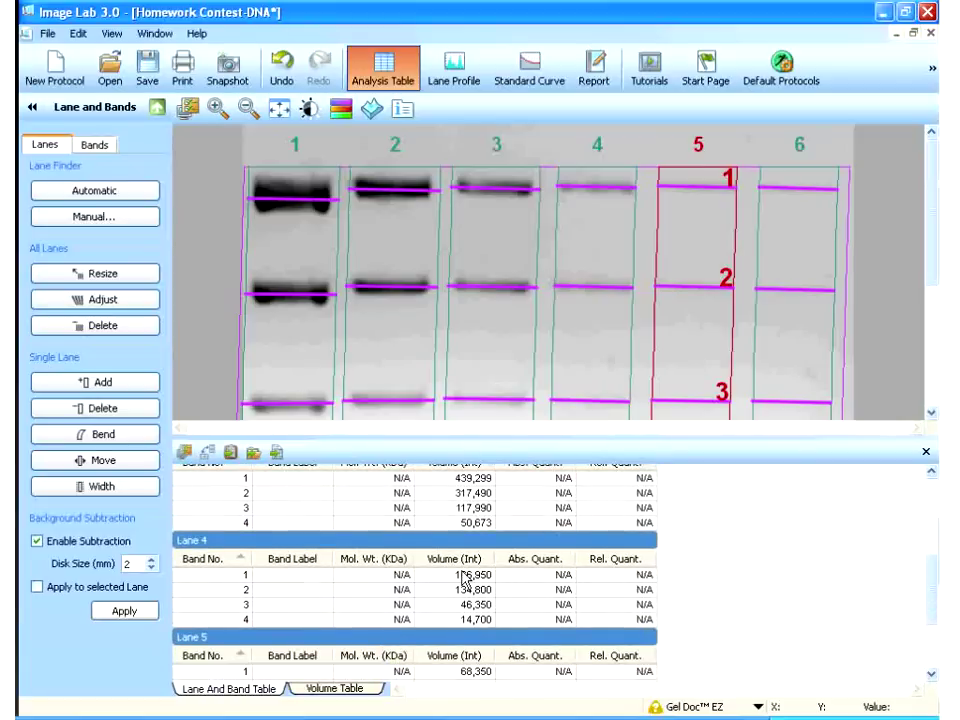
pyautogui.click(931, 676)
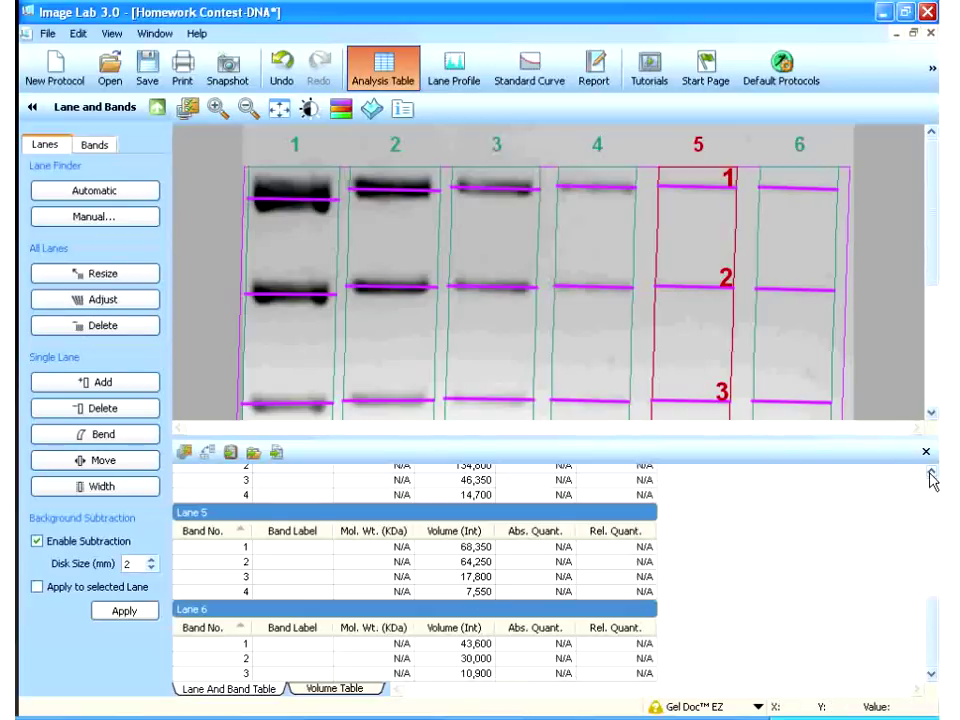
# Scroll back to the top and copy the whole analysis table to the clipboard.
pyautogui.scroll(2, 930, 478)
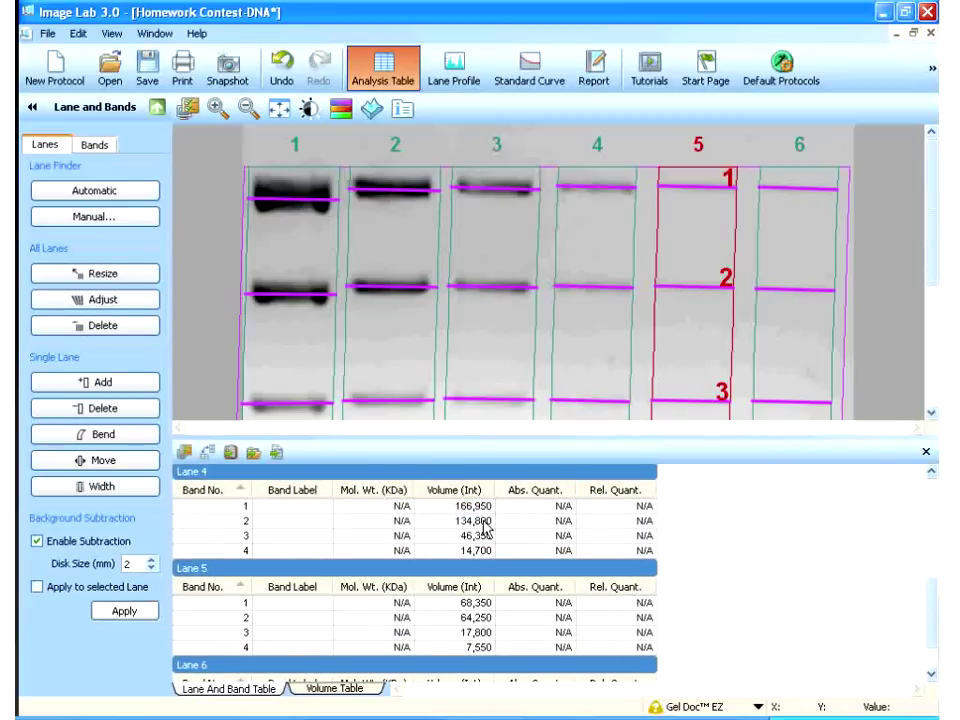
pyautogui.scroll(4, 932, 480)
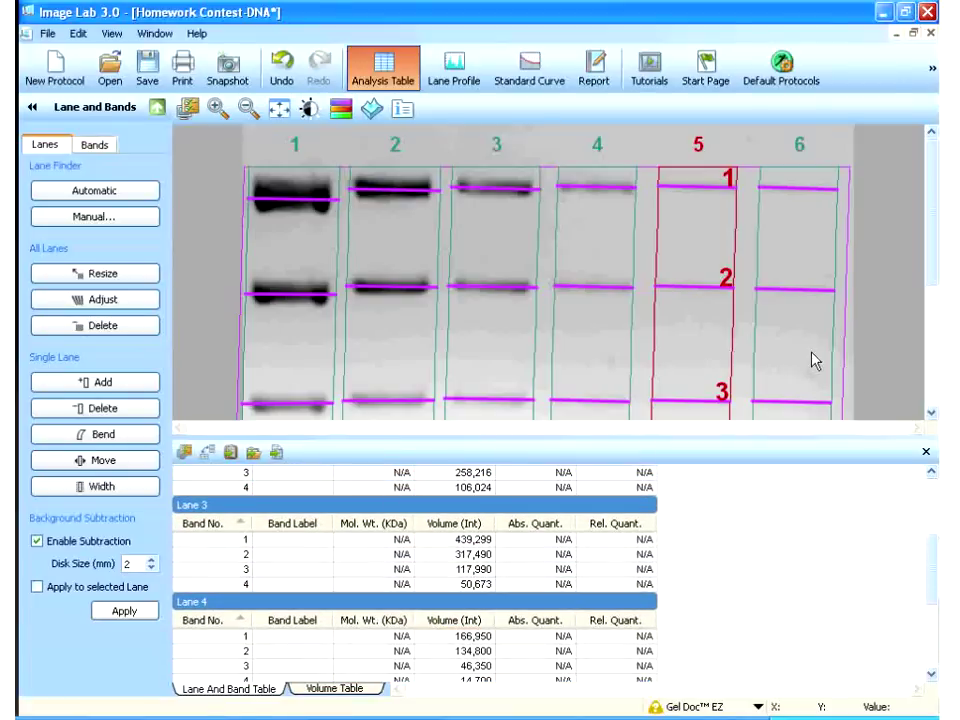
pyautogui.scroll(2, 935, 482)
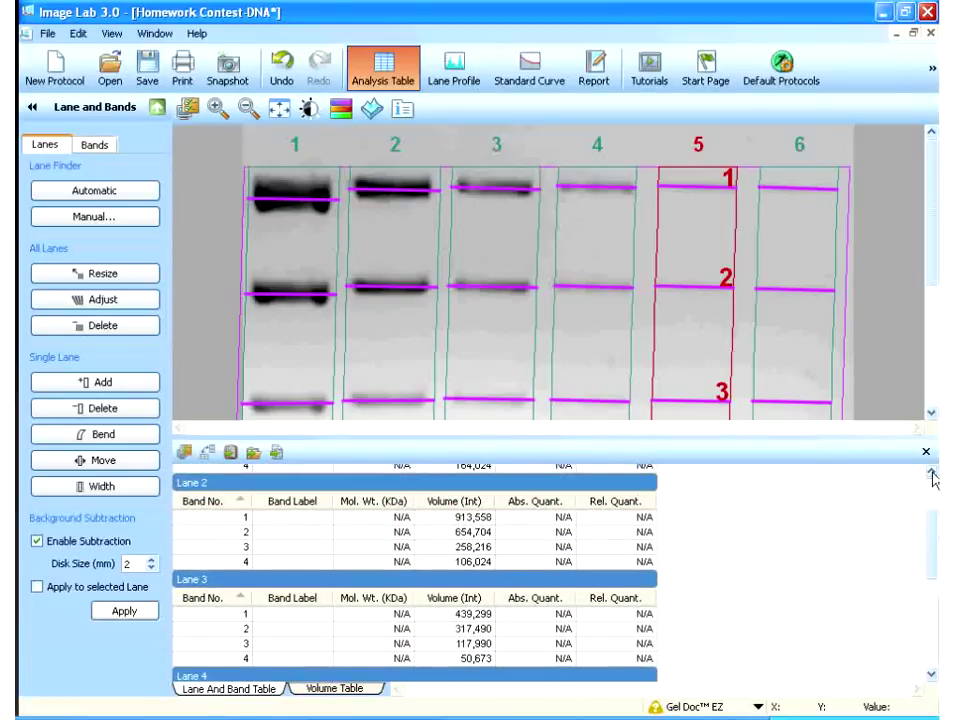
pyautogui.scroll(2, 933, 477)
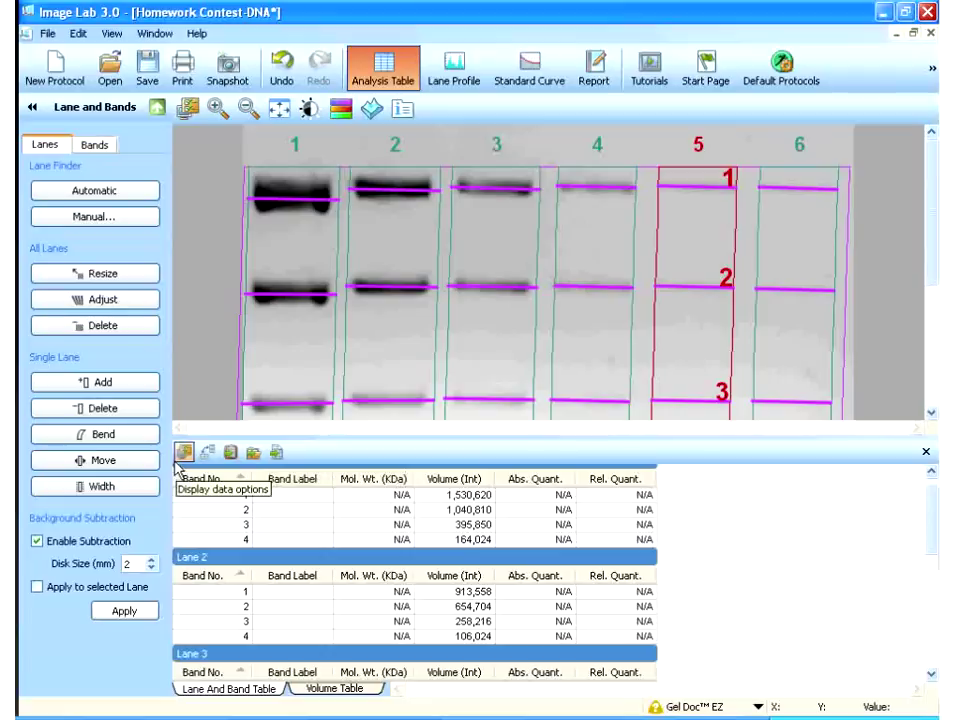
pyautogui.click(232, 455)
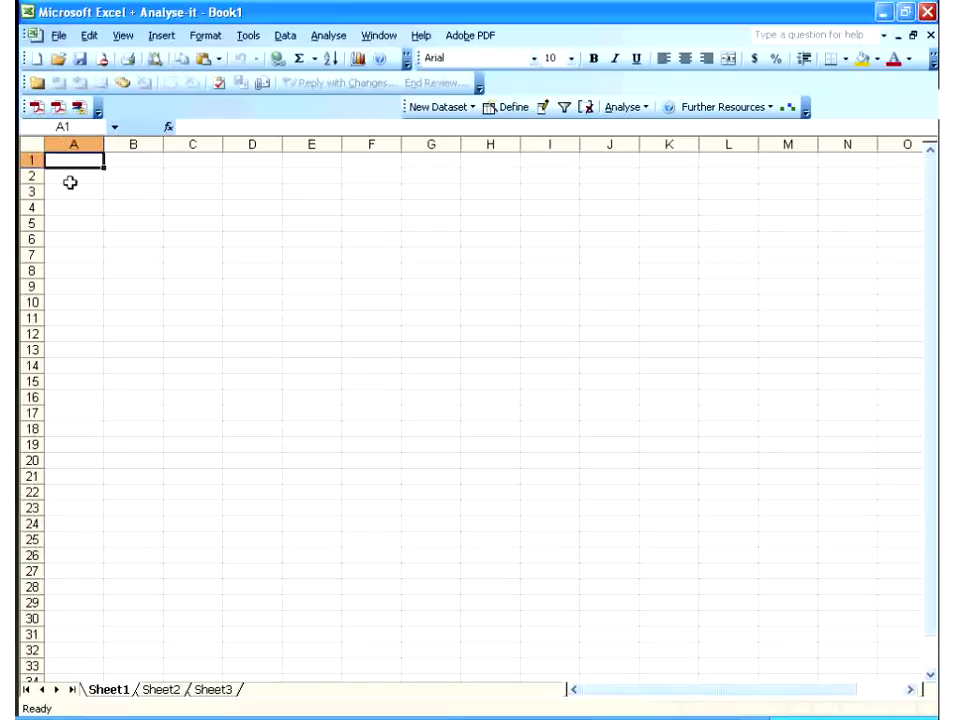
# Paste the Image Lab band table into Excel Sheet1 starting at cell A1.
pyautogui.rightClick(75, 157)
pyautogui.click(115, 213)
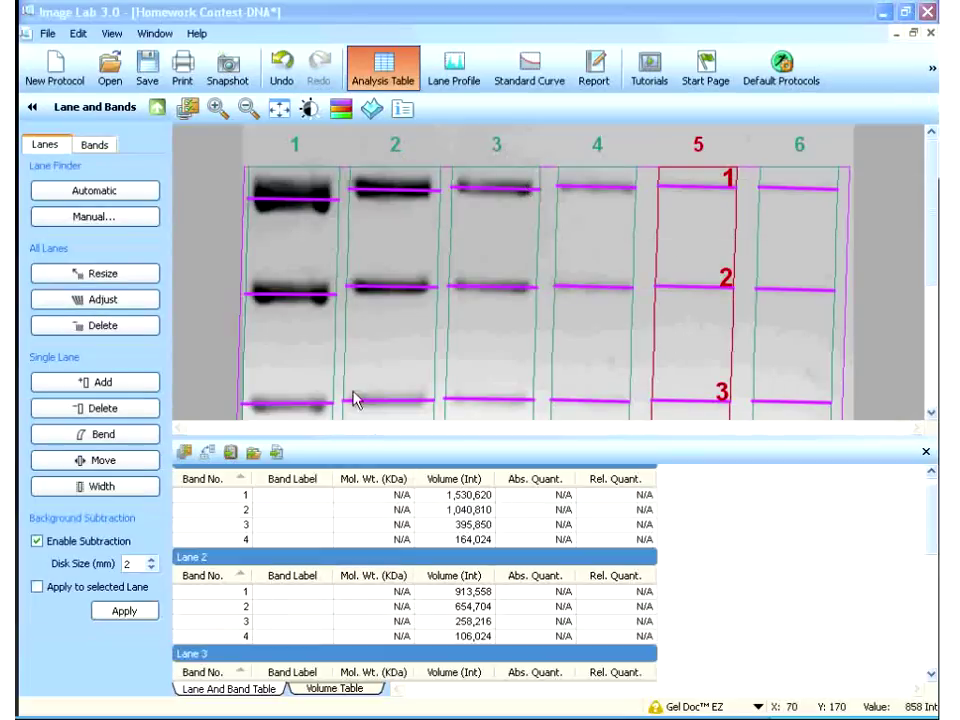
# Hide the results table and show band numbers on all lanes via Display Gel Options.
pyautogui.click(927, 455)
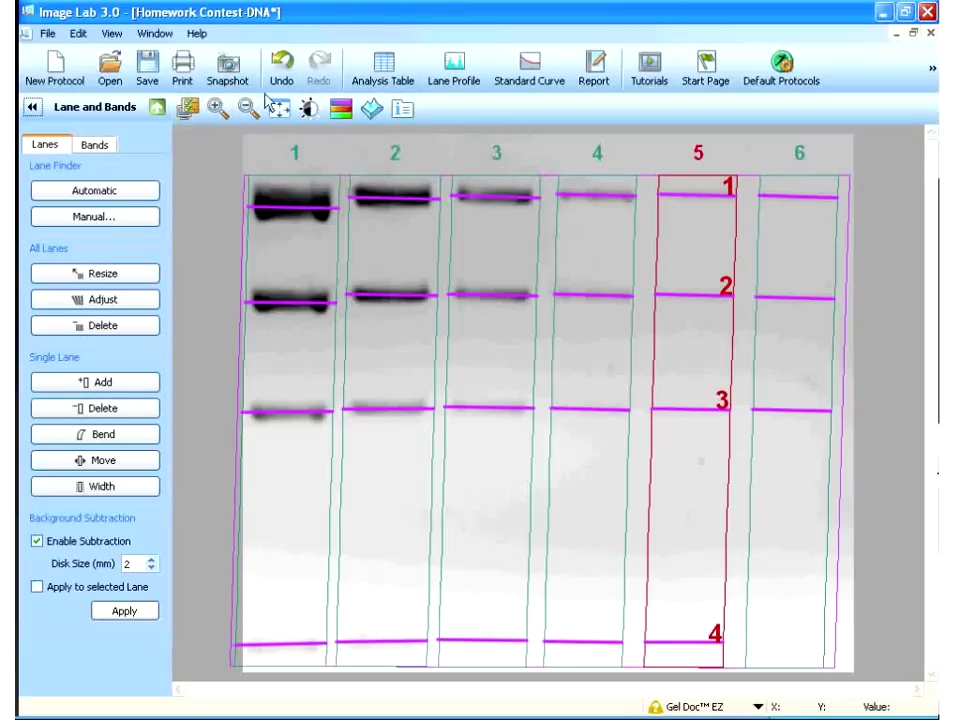
pyautogui.click(188, 108)
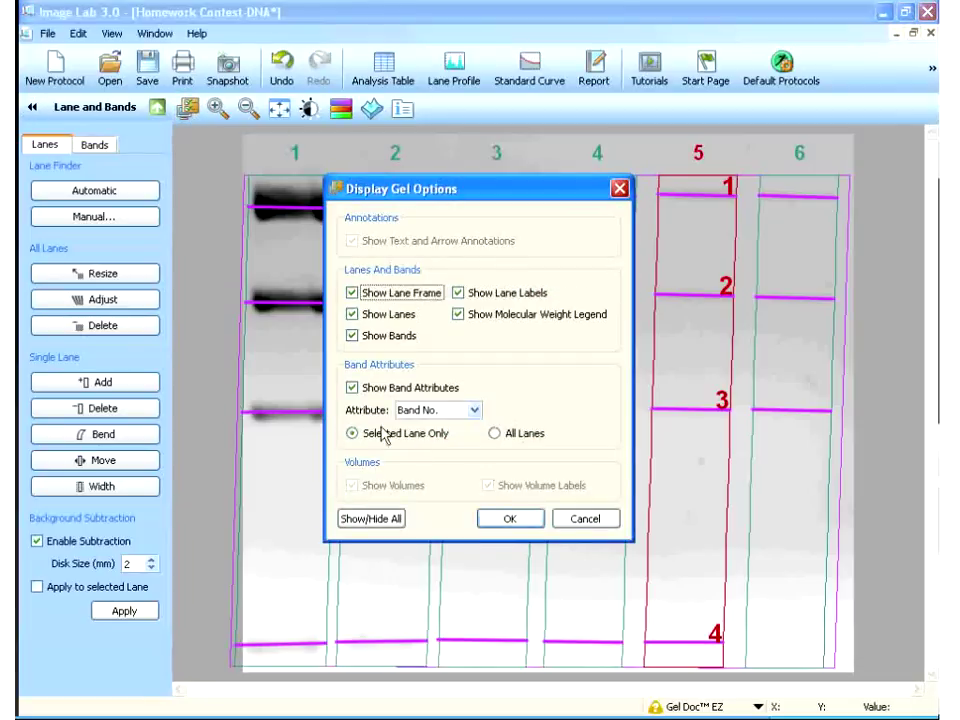
pyautogui.click(494, 433)
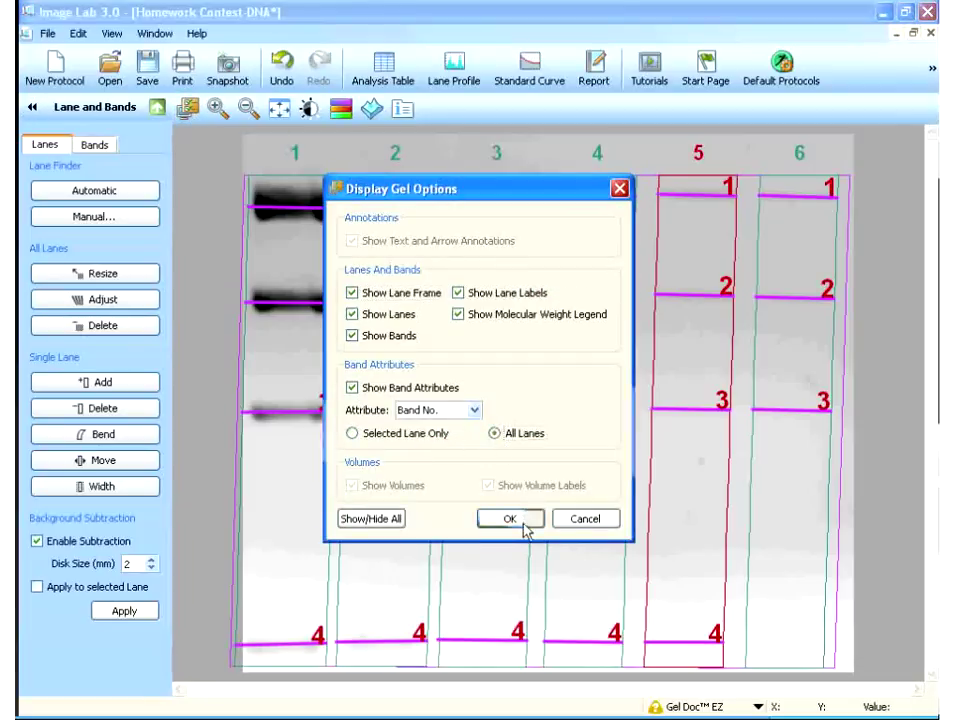
pyautogui.click(509, 519)
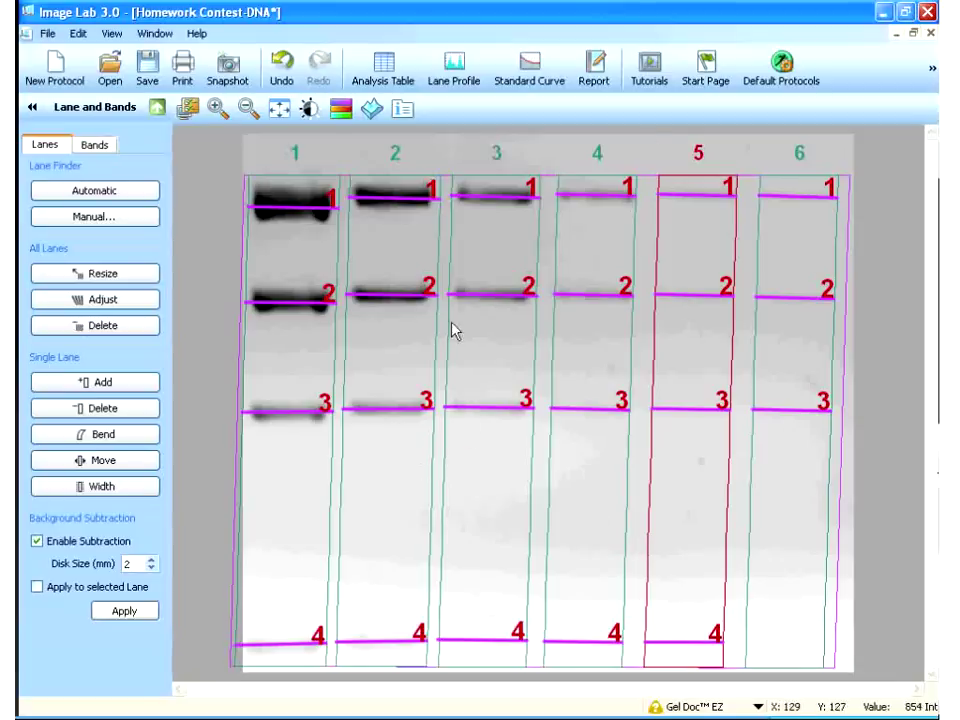
pyautogui.click(47, 34)
# Start an Export for Publication of the current gel view only.
pyautogui.moveTo(70, 228)
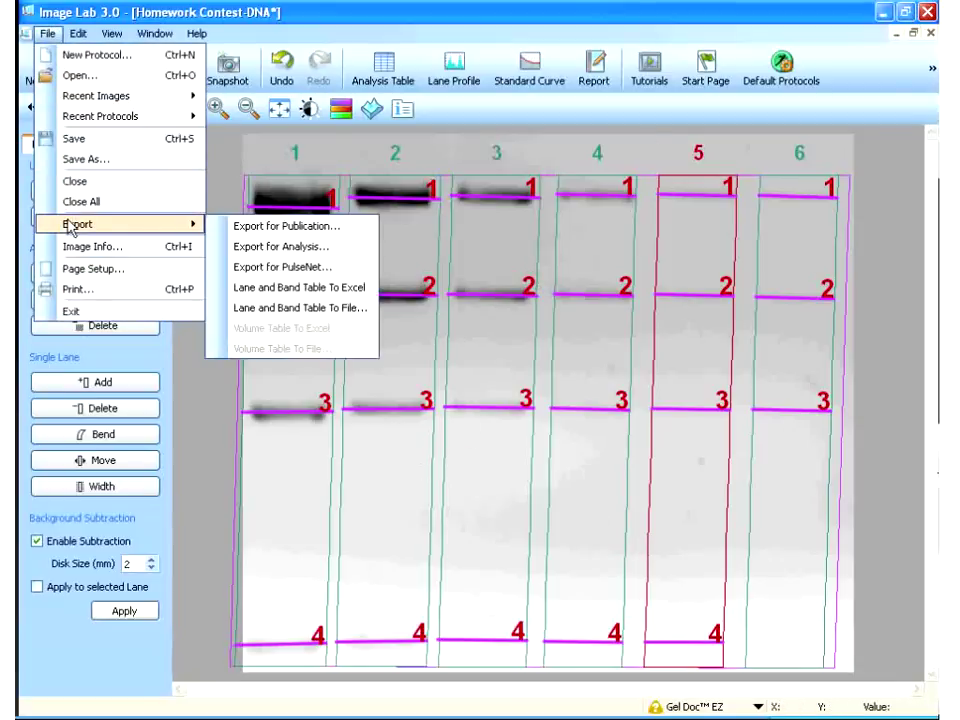
pyautogui.click(264, 228)
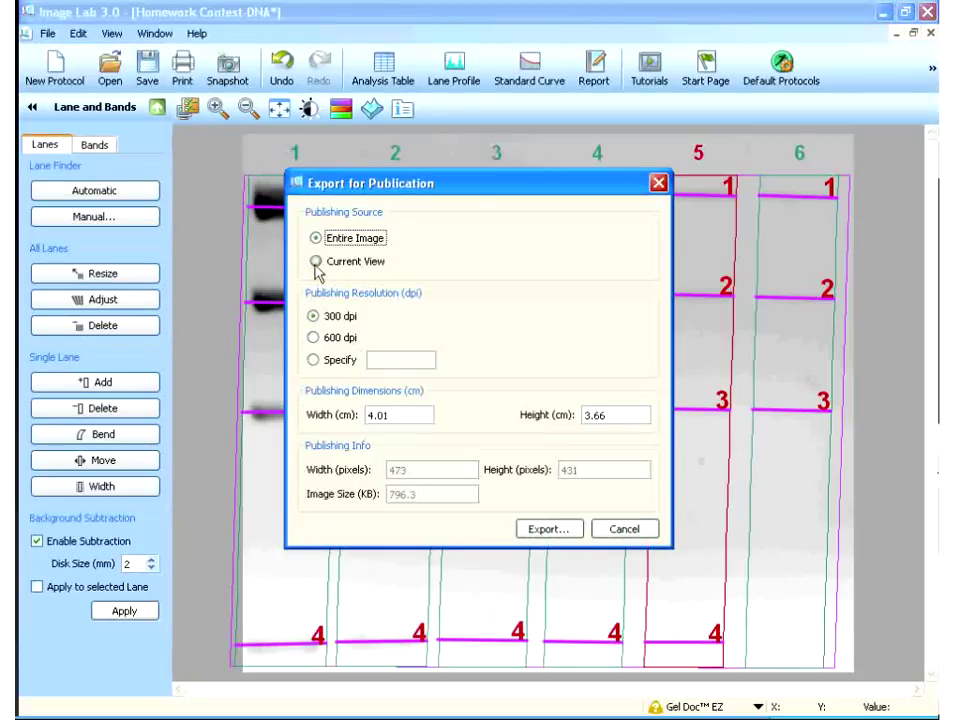
pyautogui.click(316, 261)
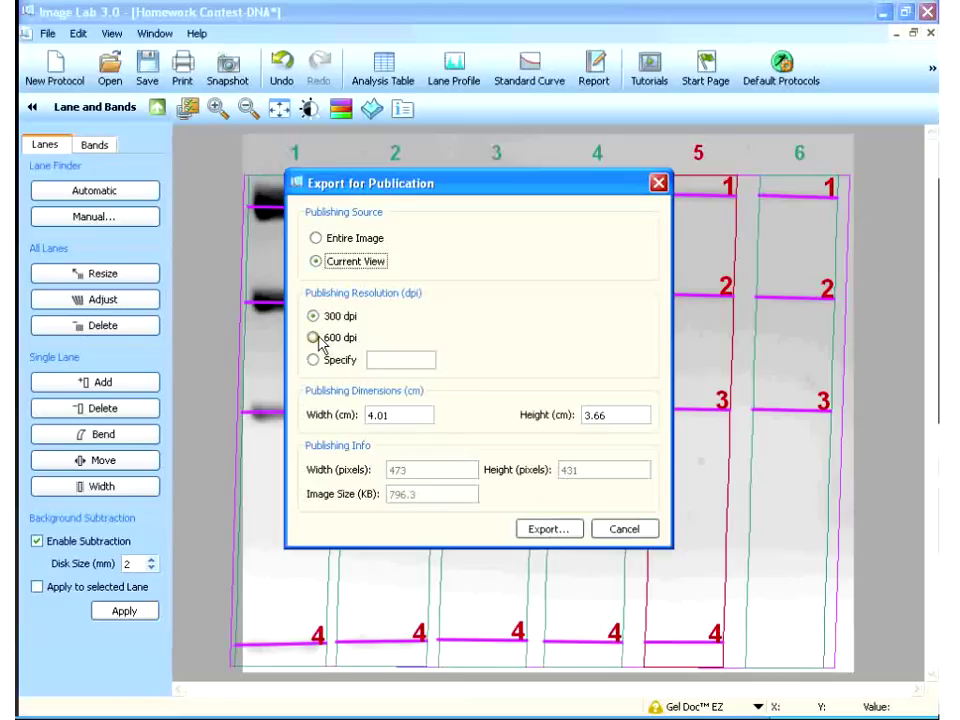
pyautogui.click(552, 530)
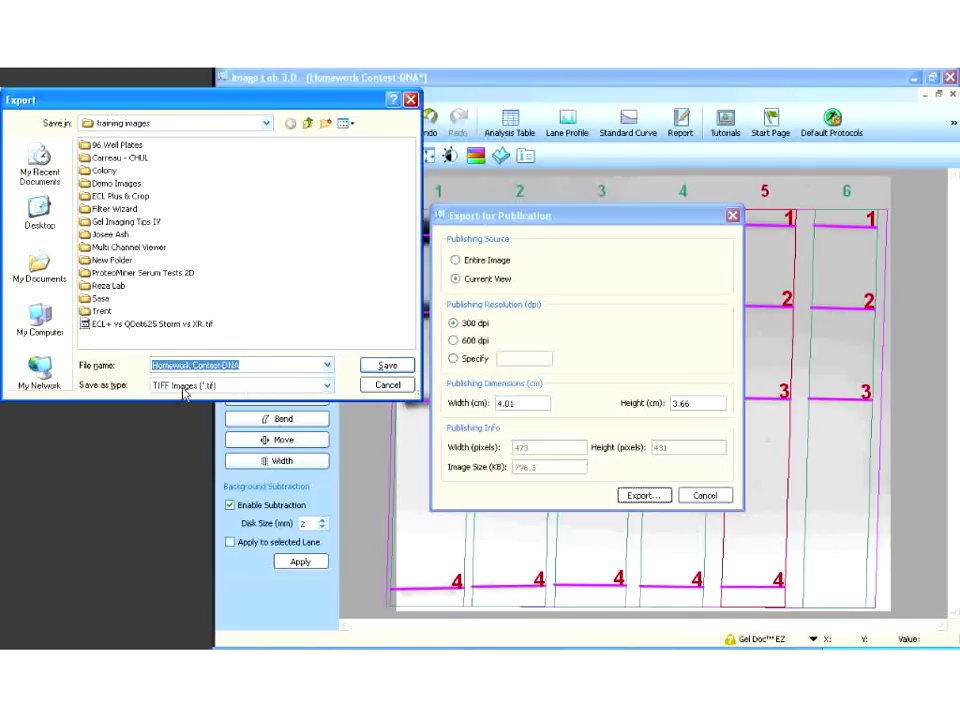
# Save the export as a JPEG named Homework Contest-DNA on the Desktop.
pyautogui.click(326, 386)
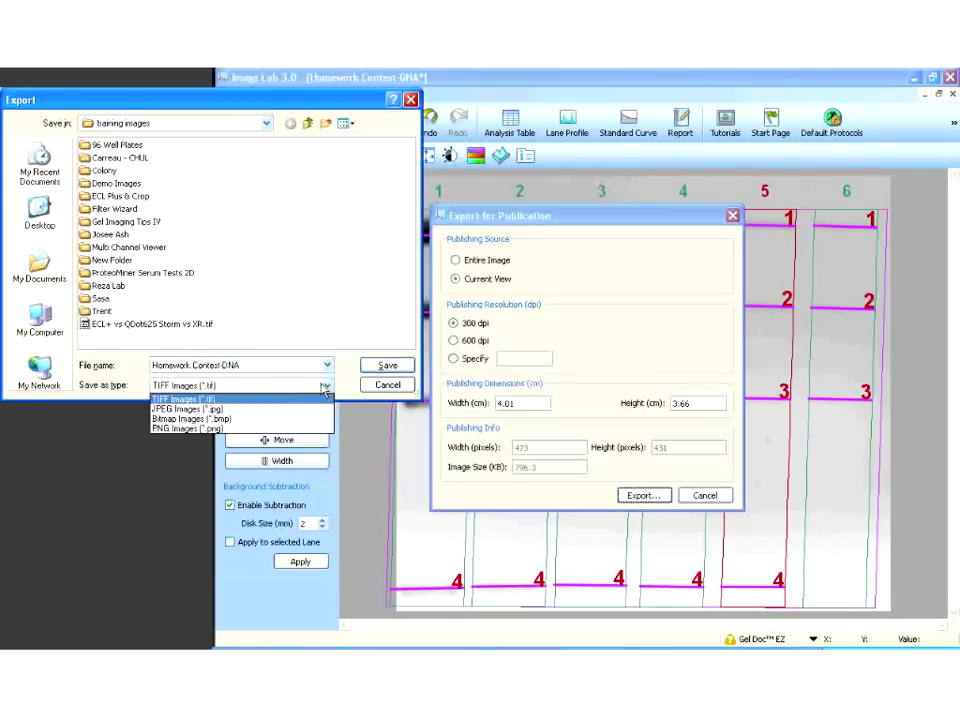
pyautogui.click(235, 410)
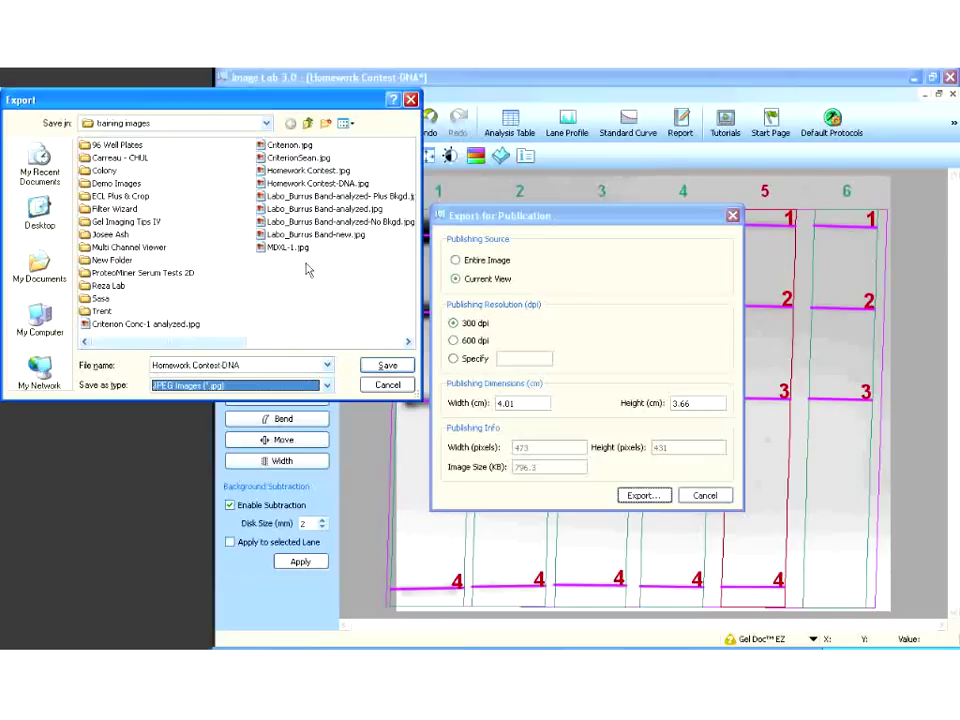
pyautogui.click(308, 124)
pyautogui.click(308, 124)
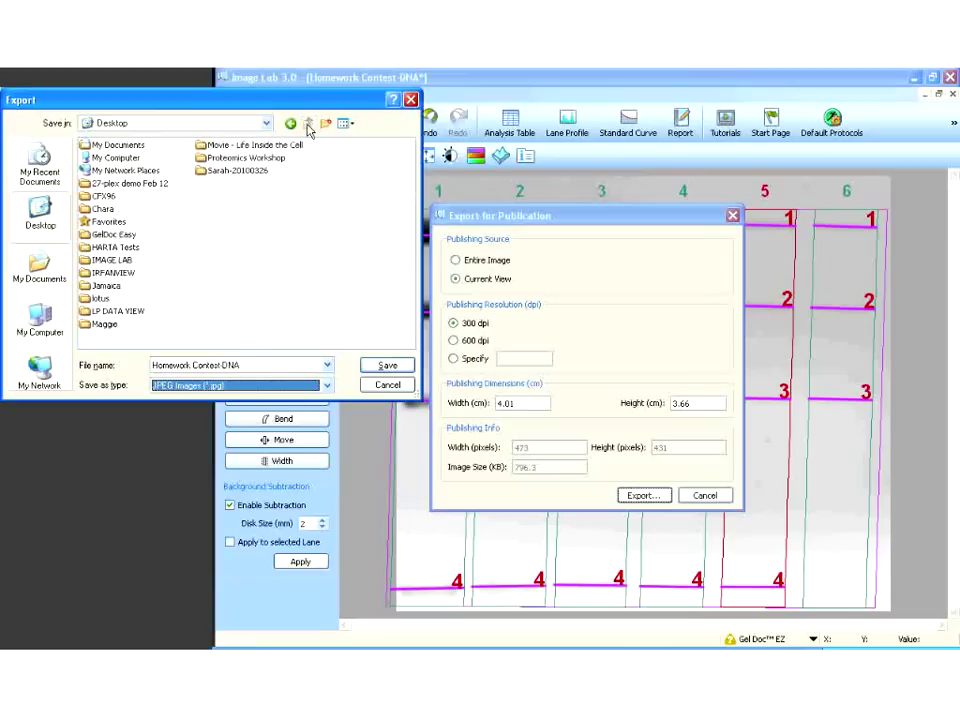
pyautogui.click(386, 367)
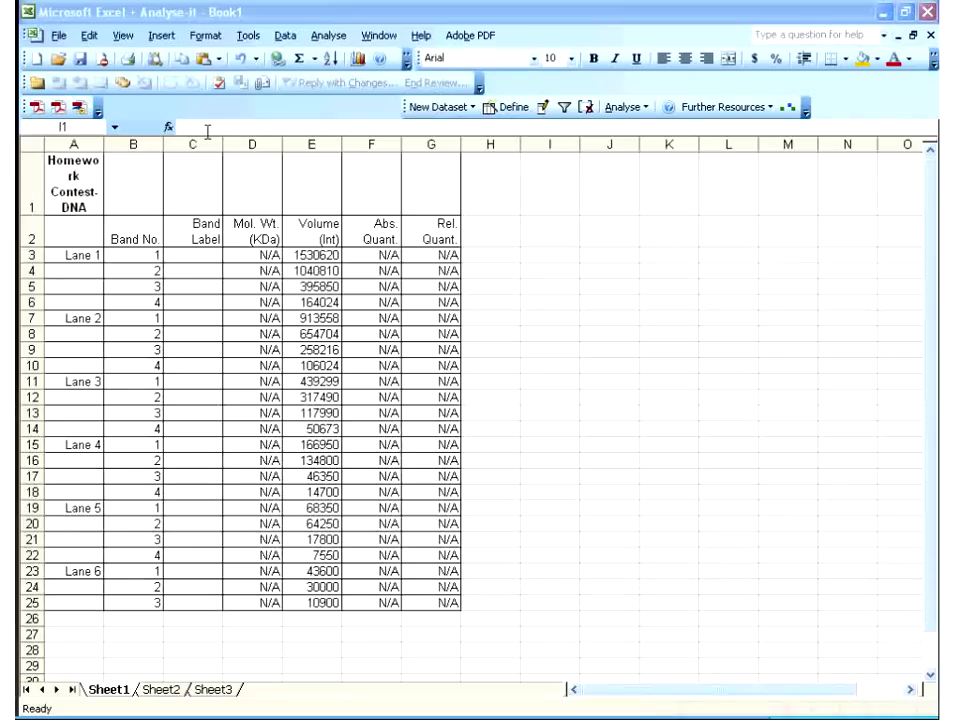
# Insert the picture Homework Contest-DNA.jpg from file onto Sheet1.
pyautogui.click(162, 36)
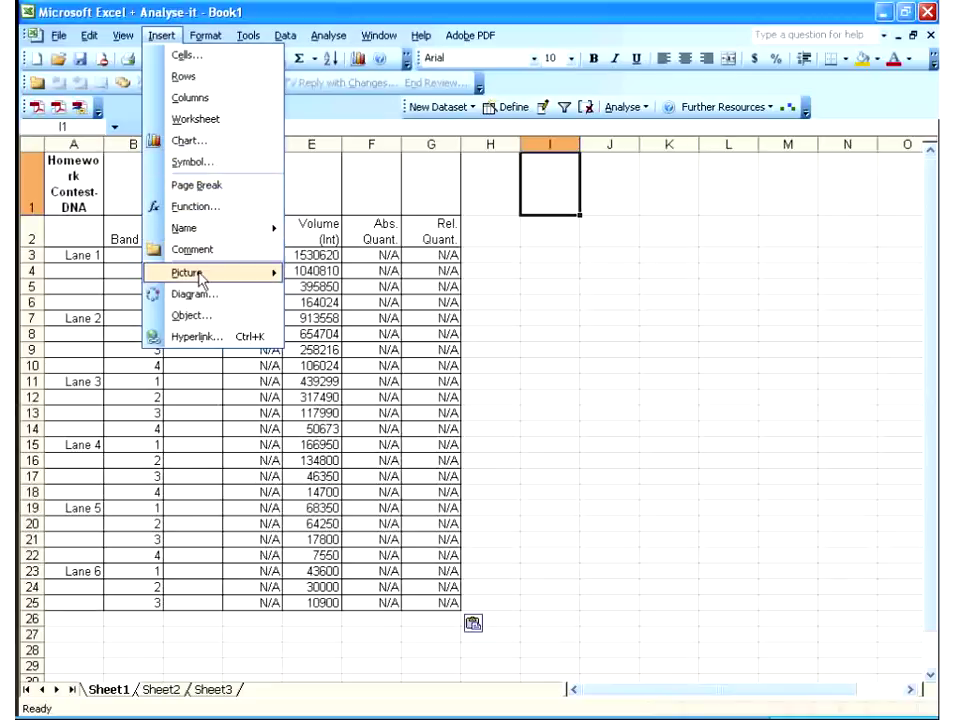
pyautogui.moveTo(200, 280)
pyautogui.click(300, 295)
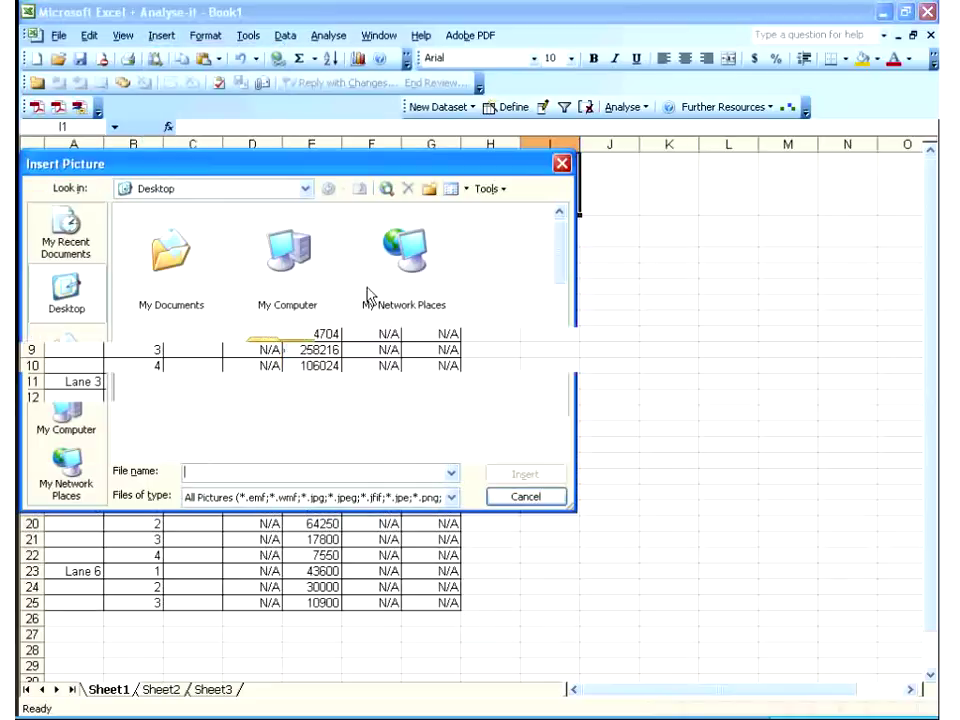
pyautogui.moveTo(549, 262); pyautogui.dragTo(558, 415)
pyautogui.doubleClick(170, 370)
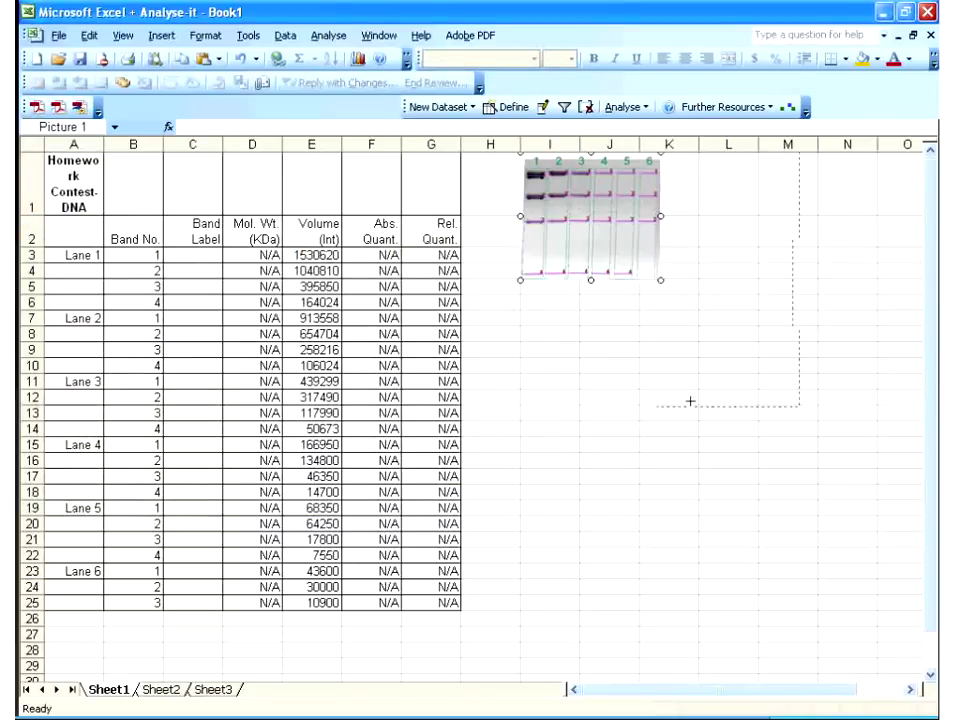
# Enlarge the gel picture so it spans roughly columns H to N.
pyautogui.moveTo(690, 401); pyautogui.dragTo(706, 444)
pyautogui.moveTo(671, 321); pyautogui.dragTo(628, 328)
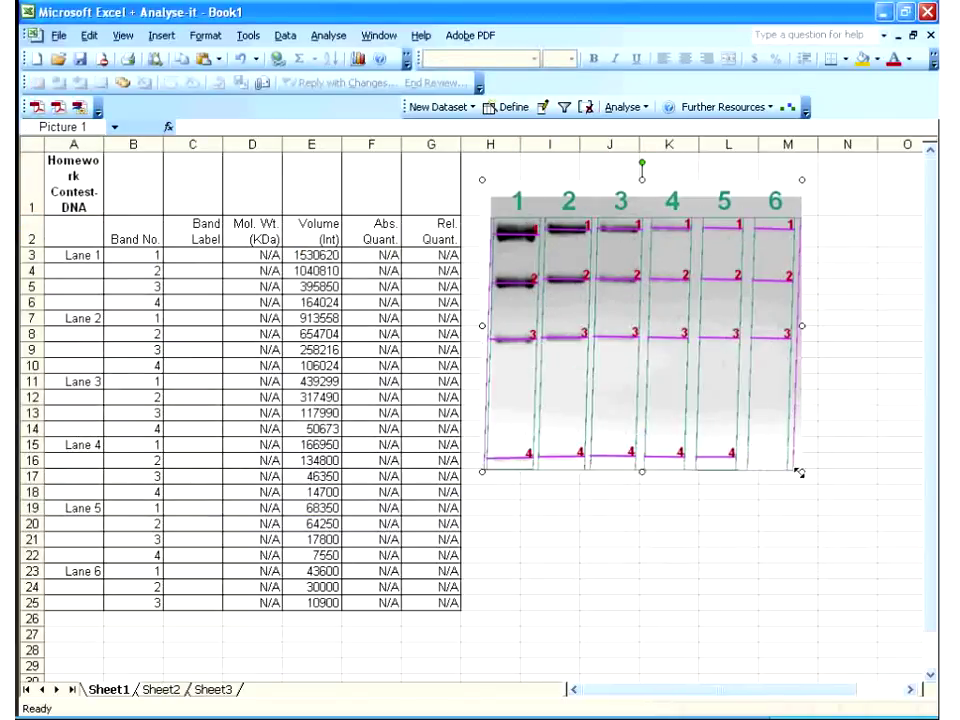
pyautogui.moveTo(801, 471); pyautogui.dragTo(907, 566)
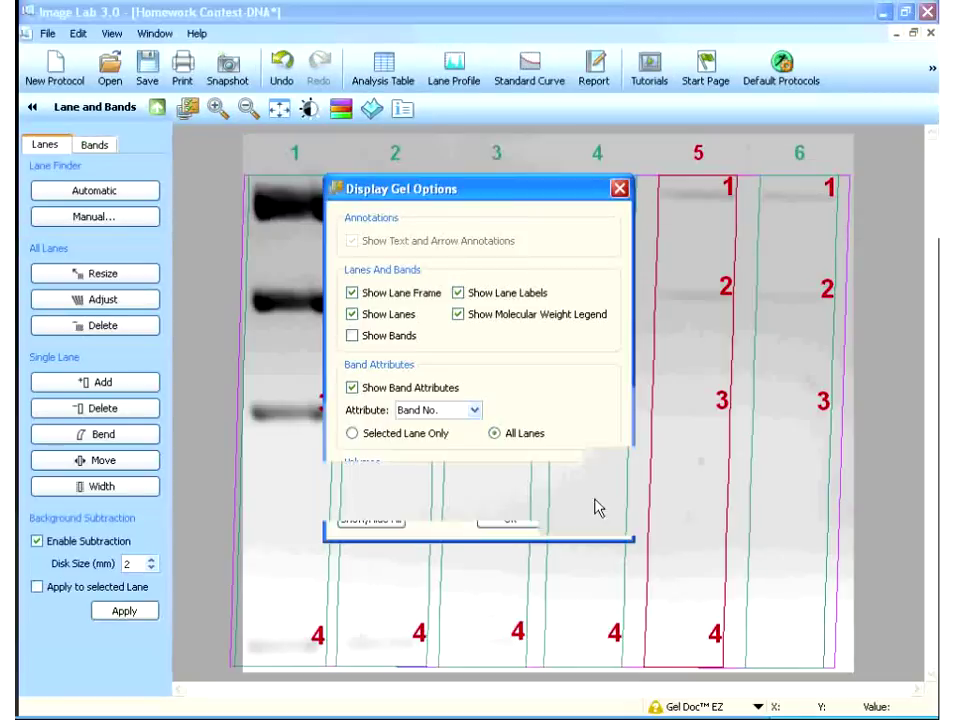
# Turn on the magenta band lines in Display Gel Options and apply.
pyautogui.click(590, 515)
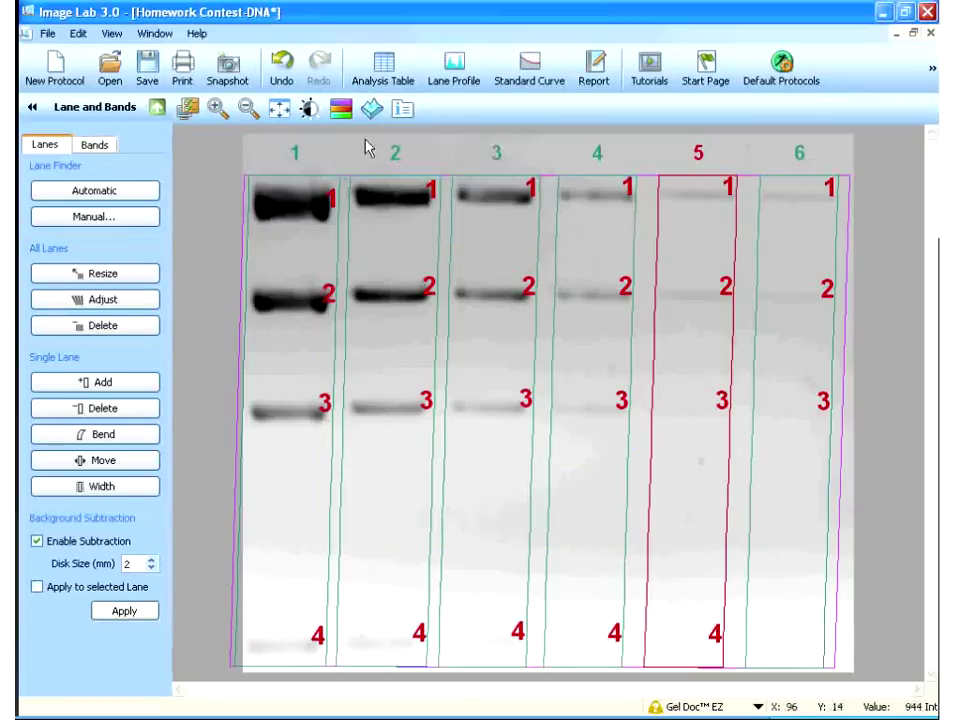
pyautogui.click(188, 110)
pyautogui.click(352, 337)
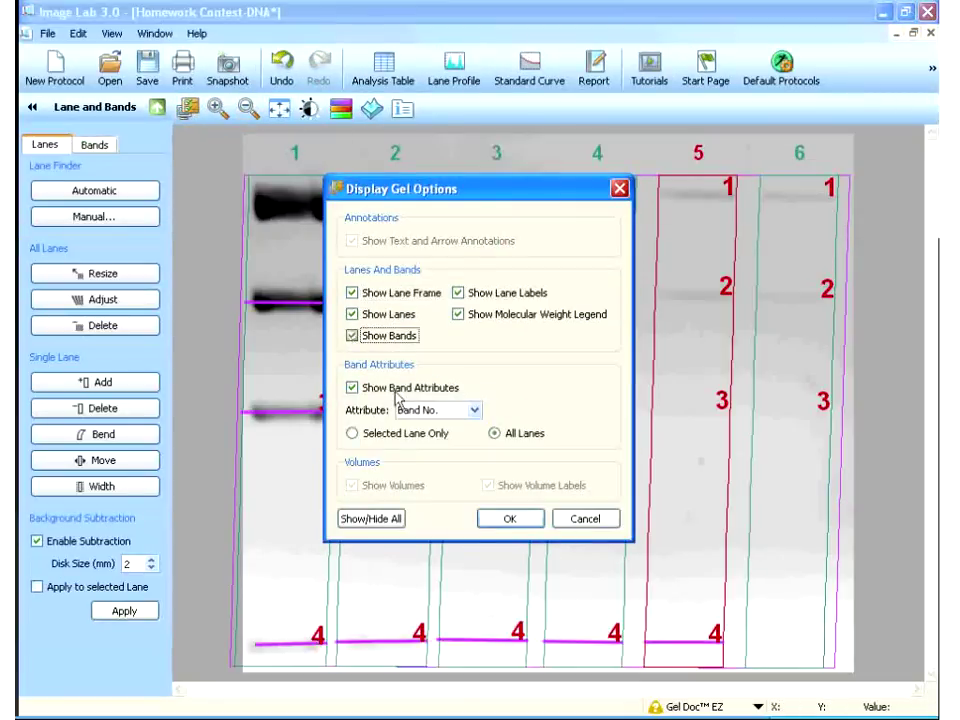
pyautogui.click(505, 519)
# Hide the band lines, green lane lines and lane frames on the gel.
pyautogui.click(190, 110)
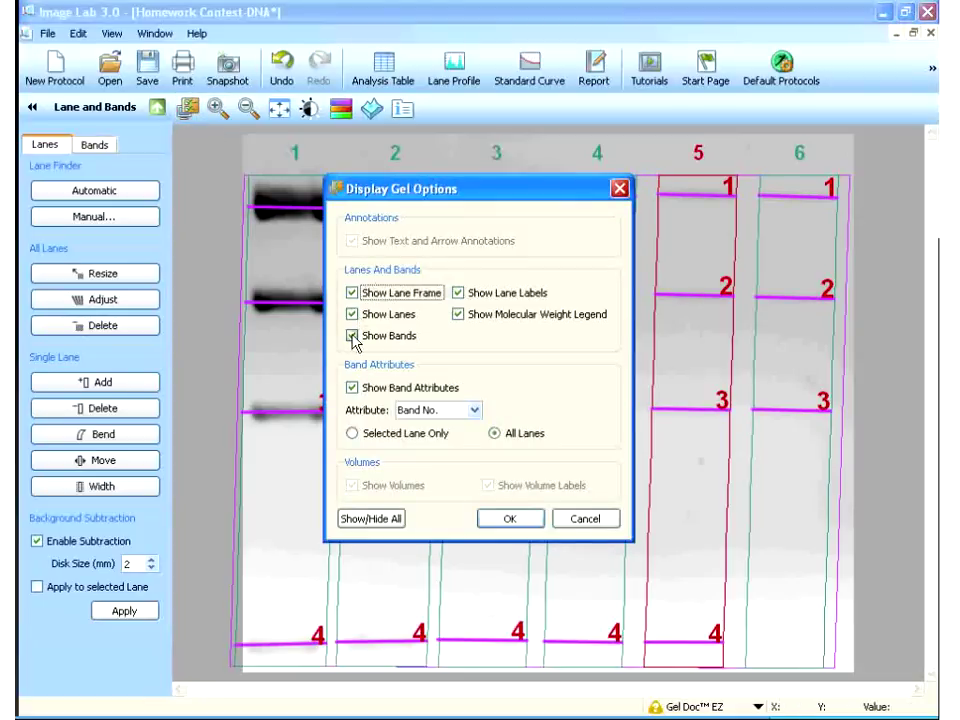
pyautogui.click(352, 335)
pyautogui.moveTo(461, 192); pyautogui.dragTo(612, 96)
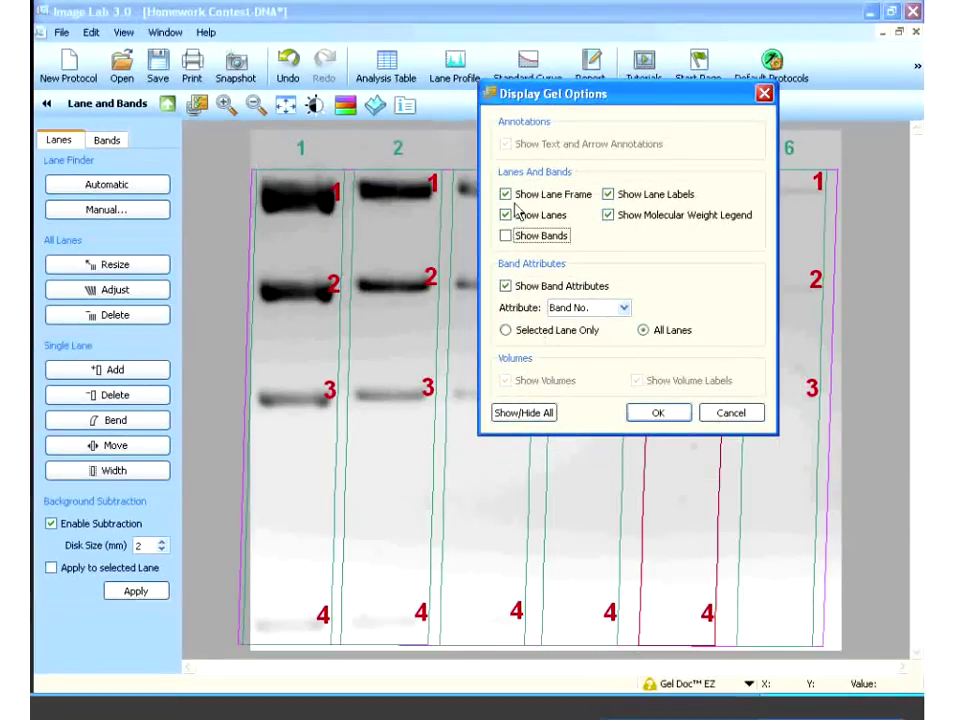
pyautogui.click(505, 214)
pyautogui.click(505, 194)
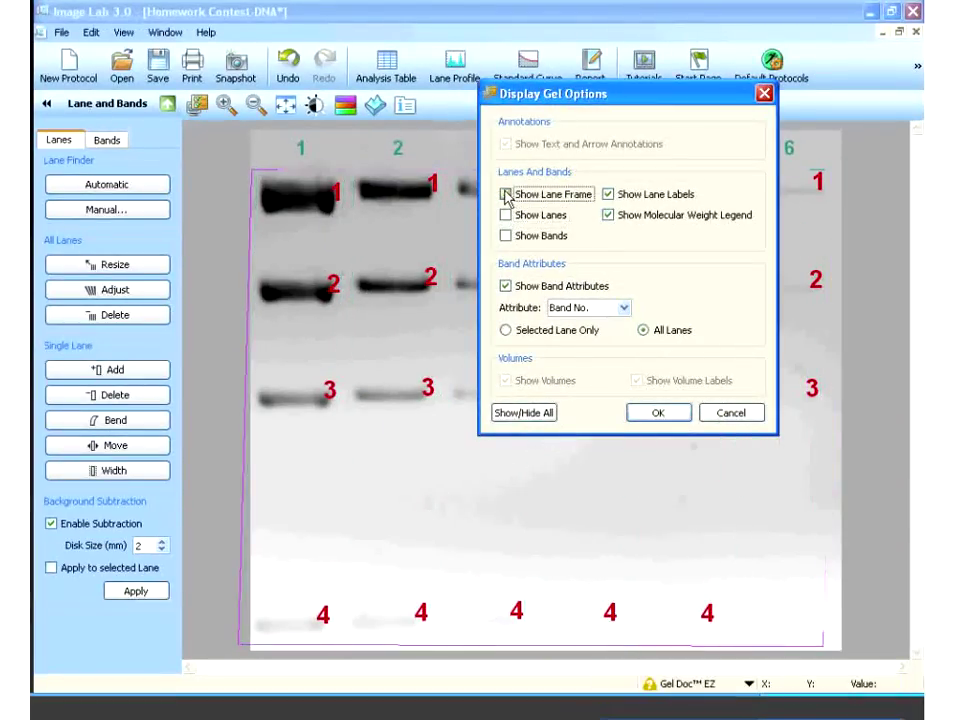
pyautogui.click(664, 414)
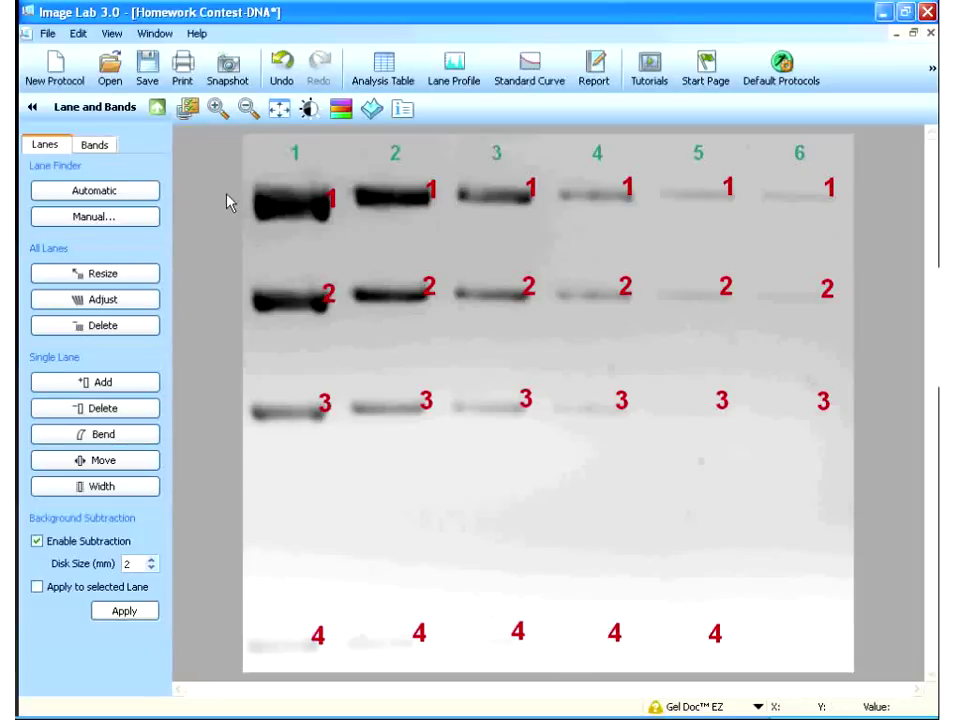
# Re-enable all lane and band overlays with Show/Hide All.
pyautogui.click(187, 107)
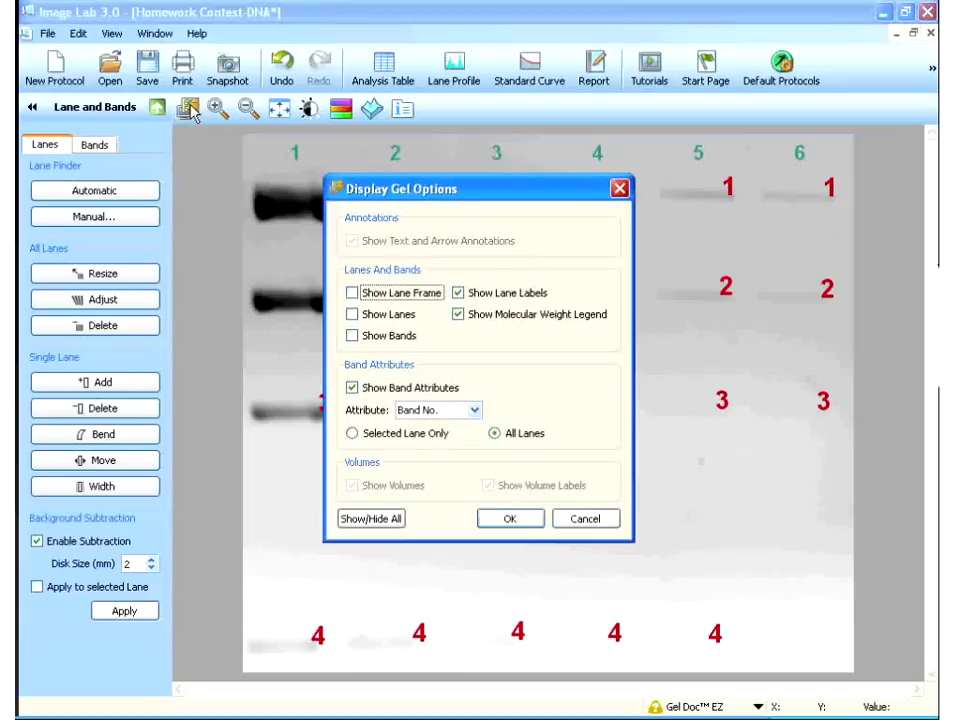
pyautogui.click(356, 521)
pyautogui.click(358, 520)
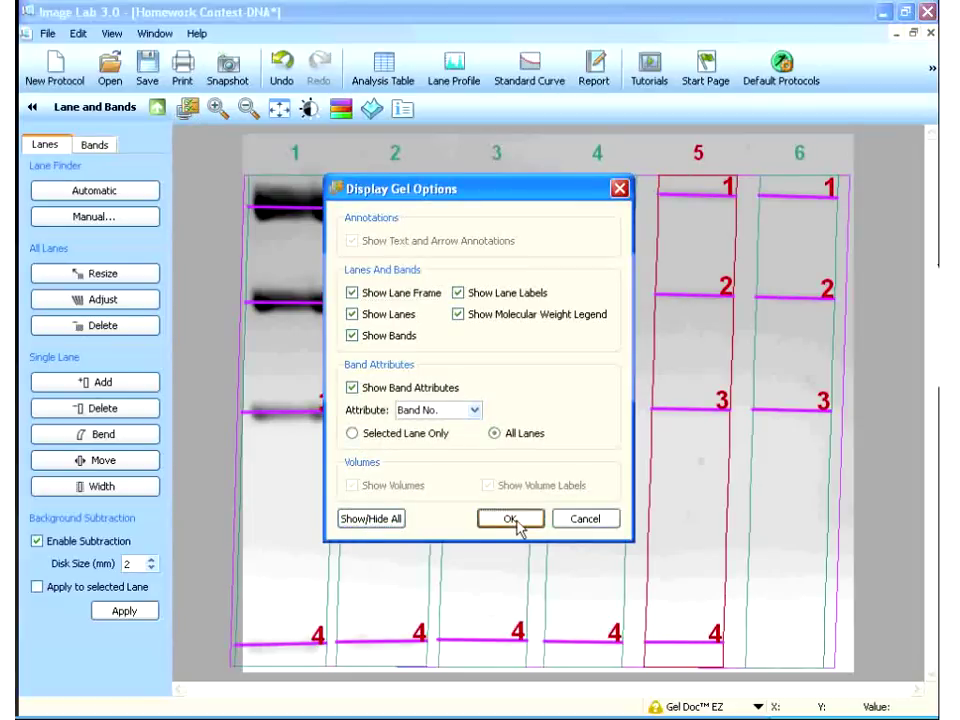
pyautogui.click(500, 520)
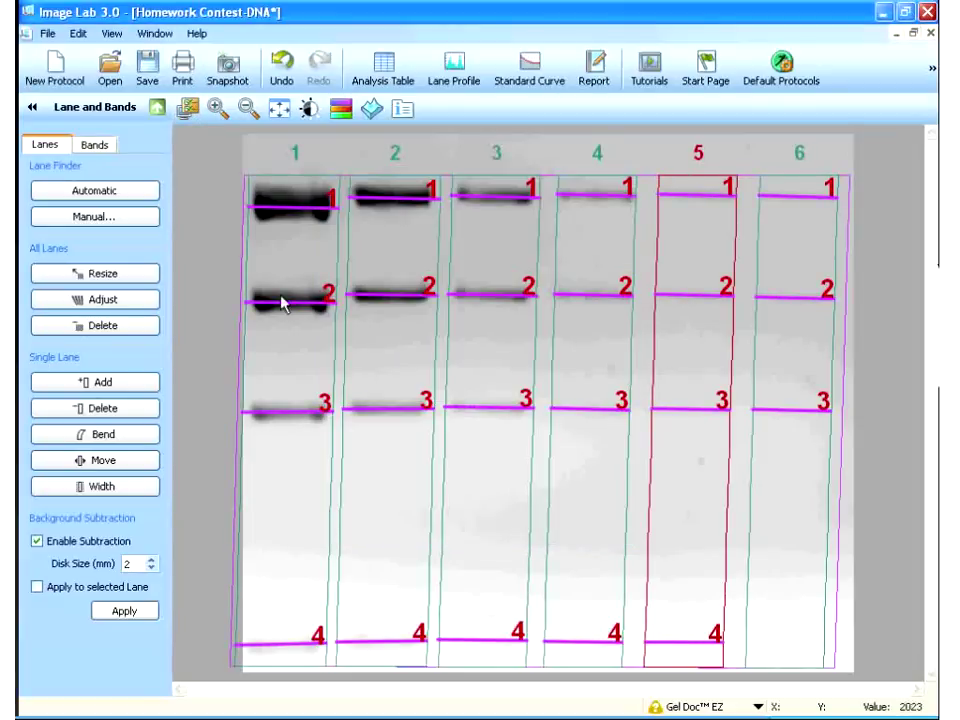
pyautogui.click(157, 107)
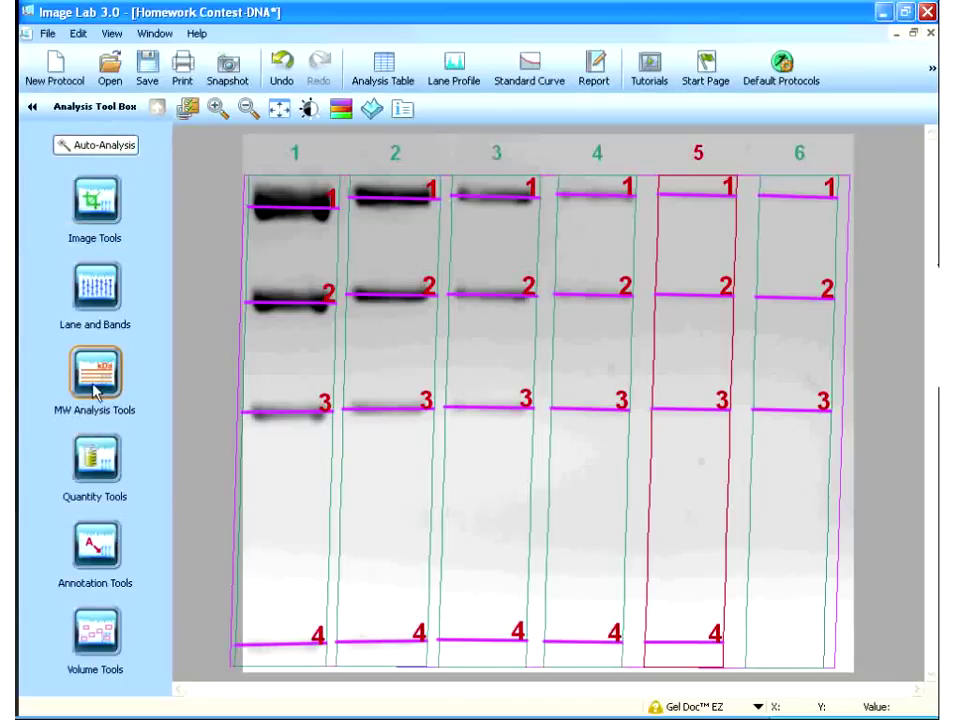
# In MW Analysis Tools, try creating a new custom standard, then discard it.
pyautogui.click(95, 388)
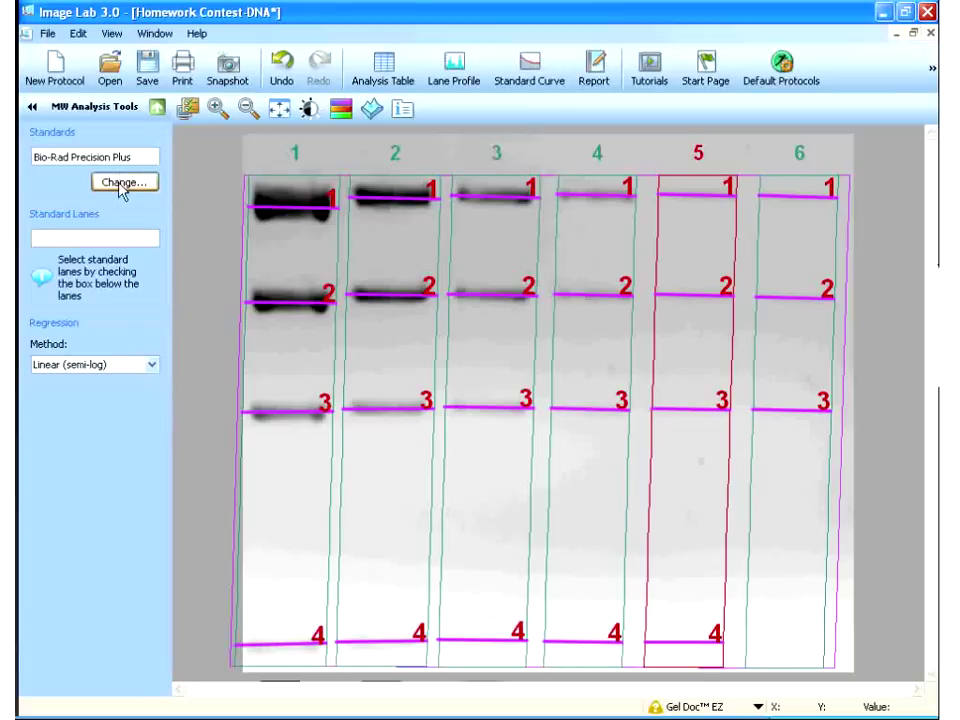
pyautogui.click(121, 186)
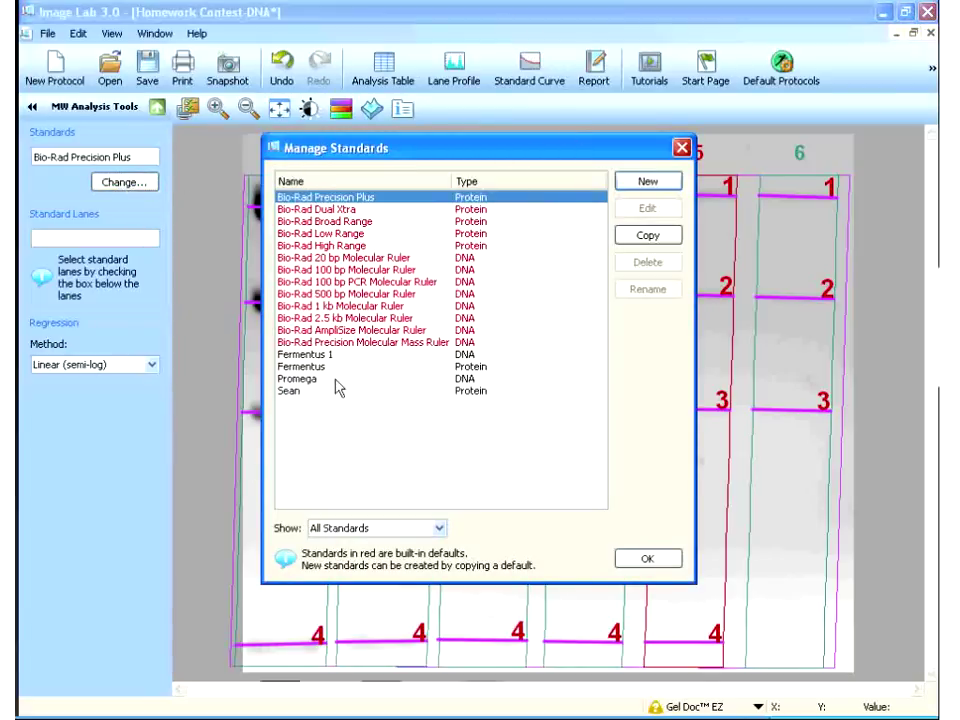
pyautogui.click(648, 182)
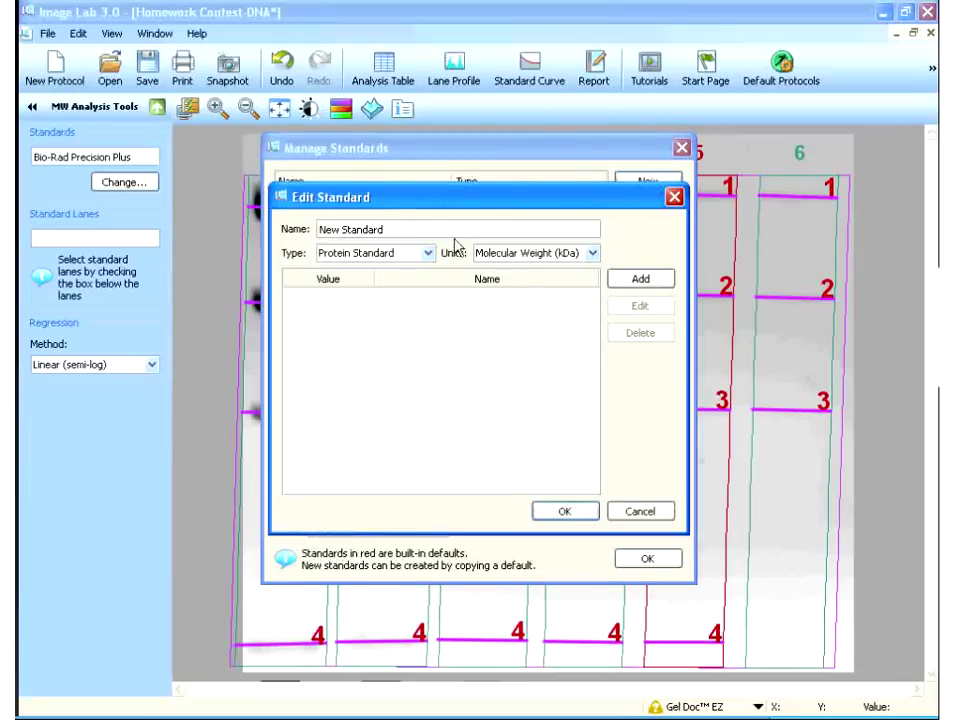
pyautogui.moveTo(400, 227); pyautogui.dragTo(316, 229)
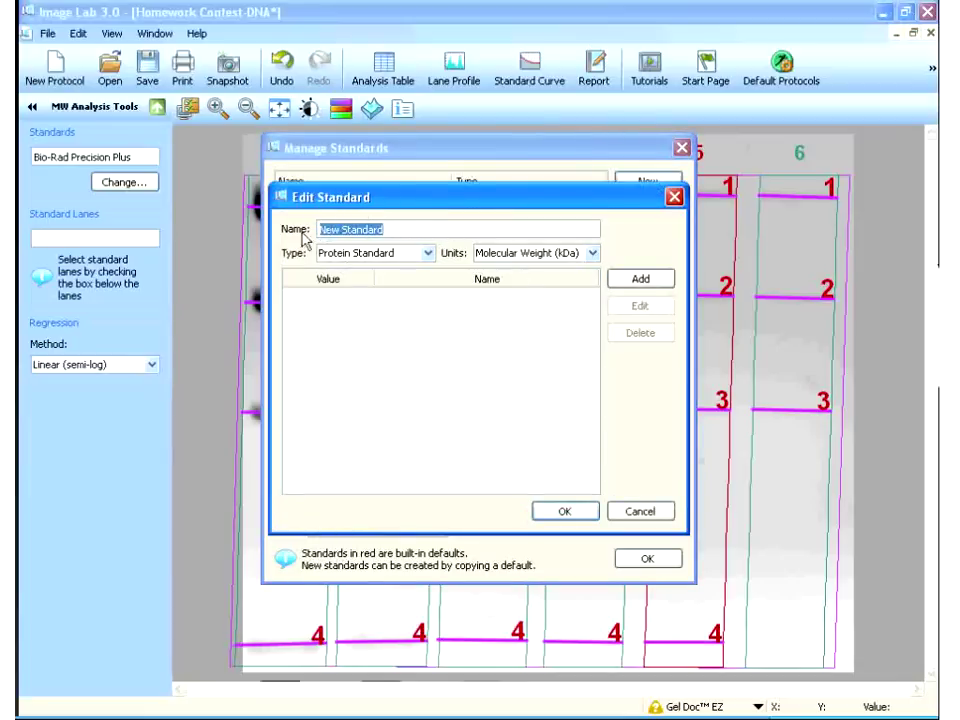
pyautogui.click(644, 283)
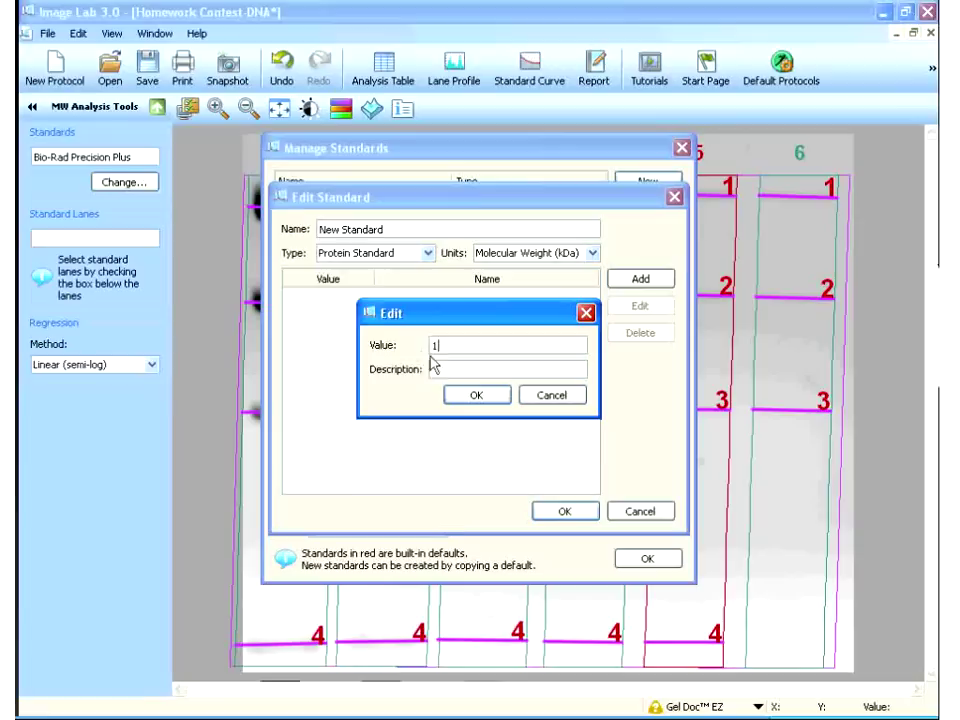
pyautogui.click(476, 397)
pyautogui.press('Escape')
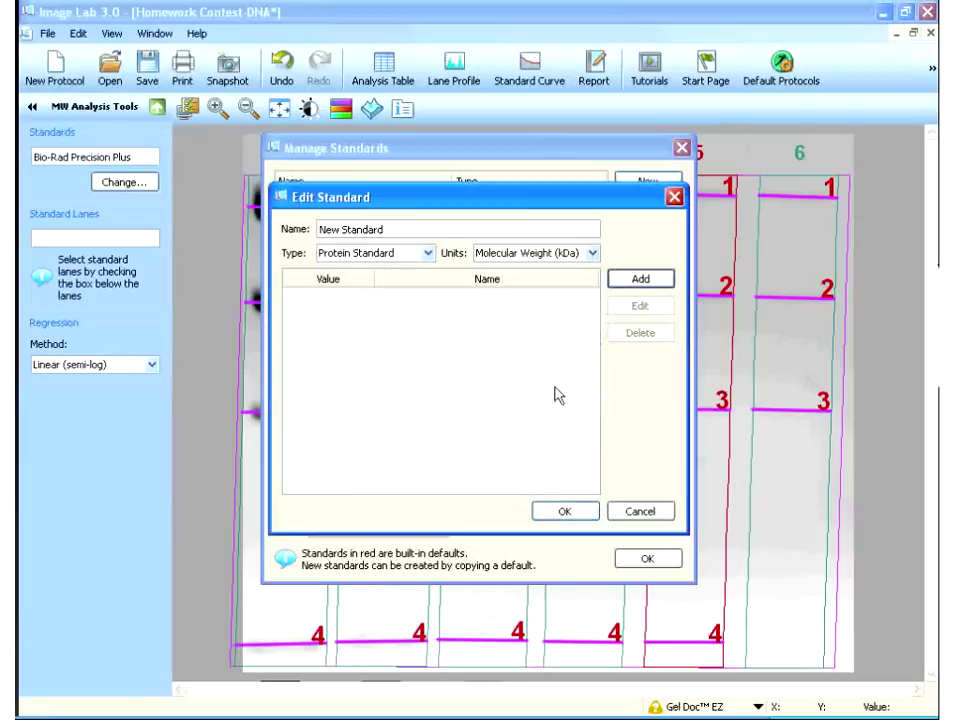
pyautogui.click(565, 512)
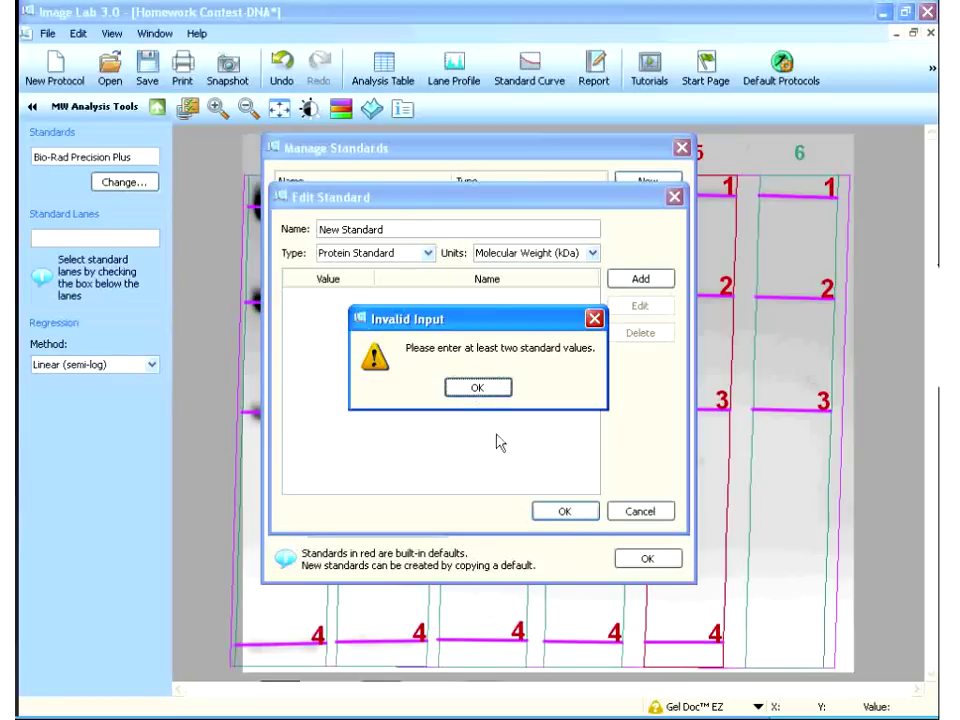
pyautogui.click(450, 388)
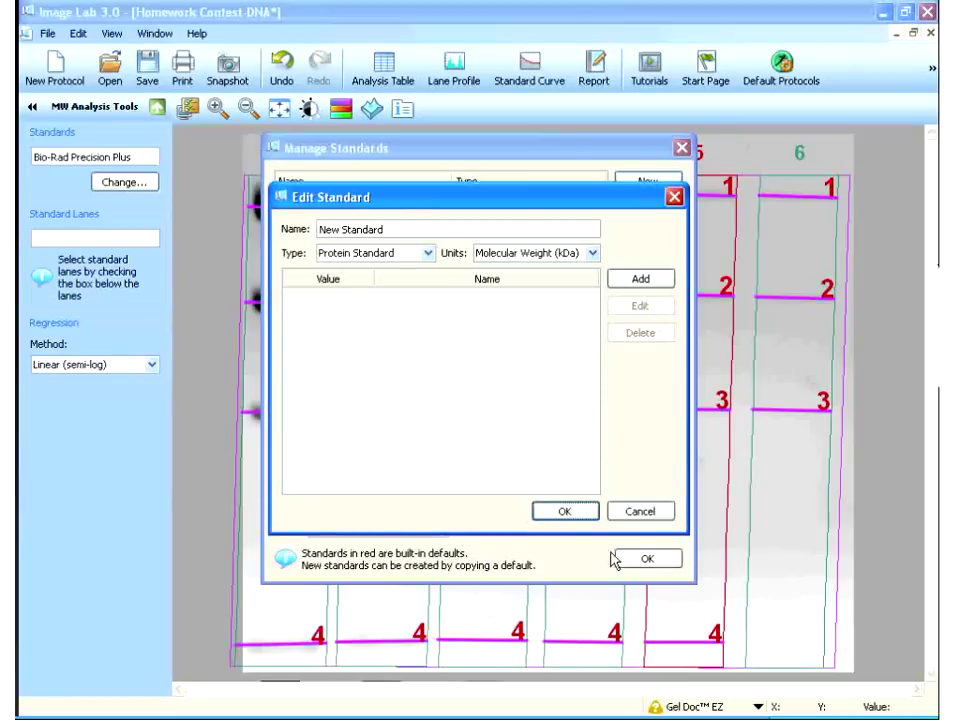
pyautogui.click(638, 513)
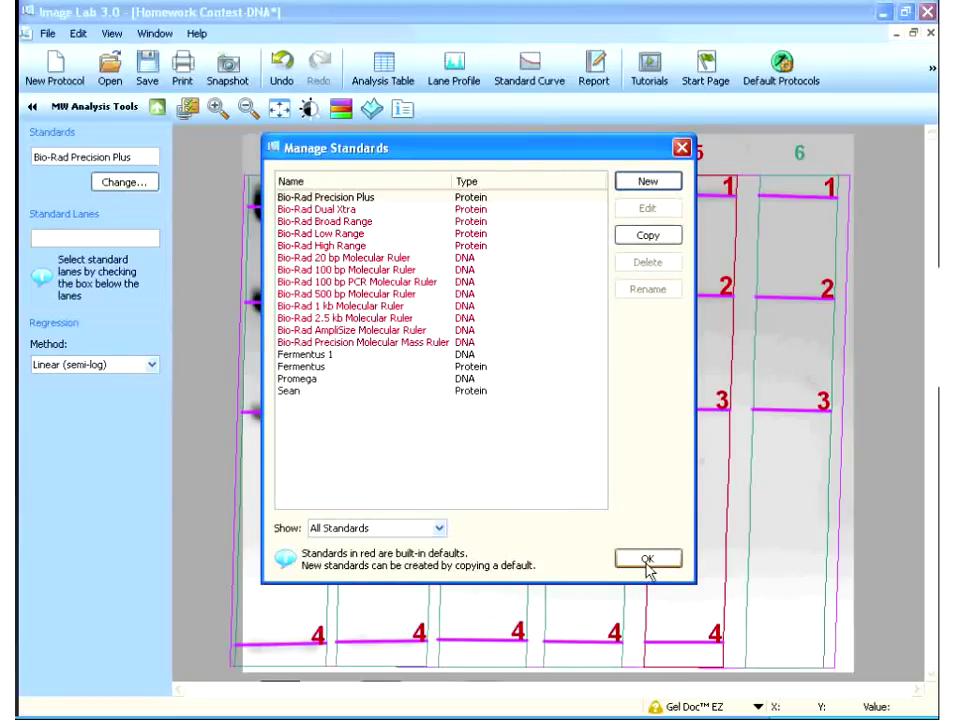
# Choose the Bio-Rad 100 bp Molecular Ruler as the standard.
pyautogui.click(363, 285)
pyautogui.click(365, 270)
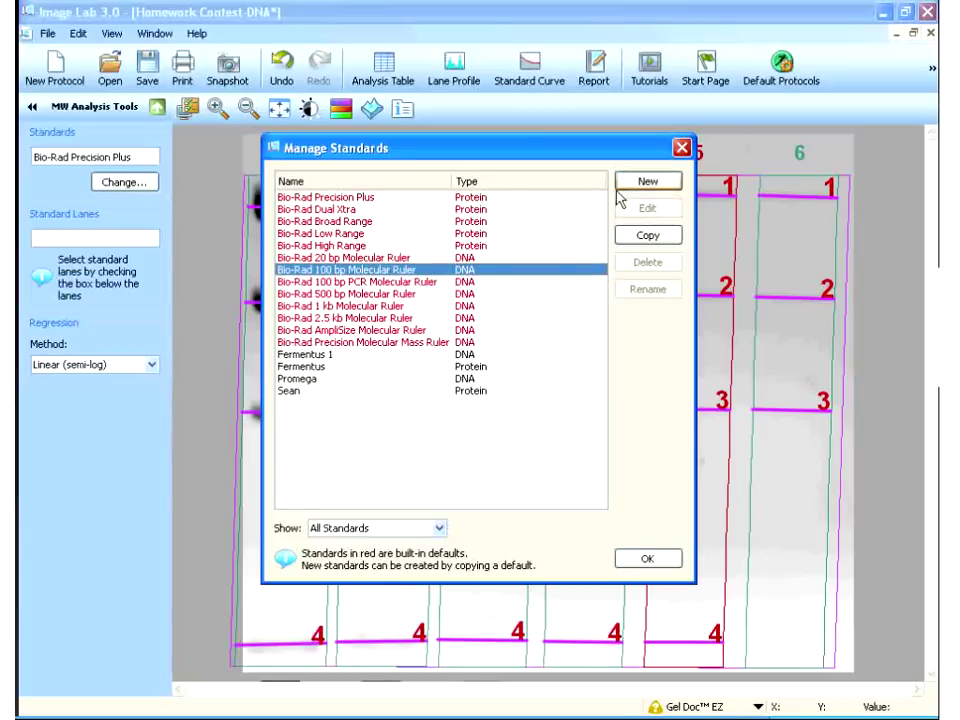
pyautogui.click(465, 560)
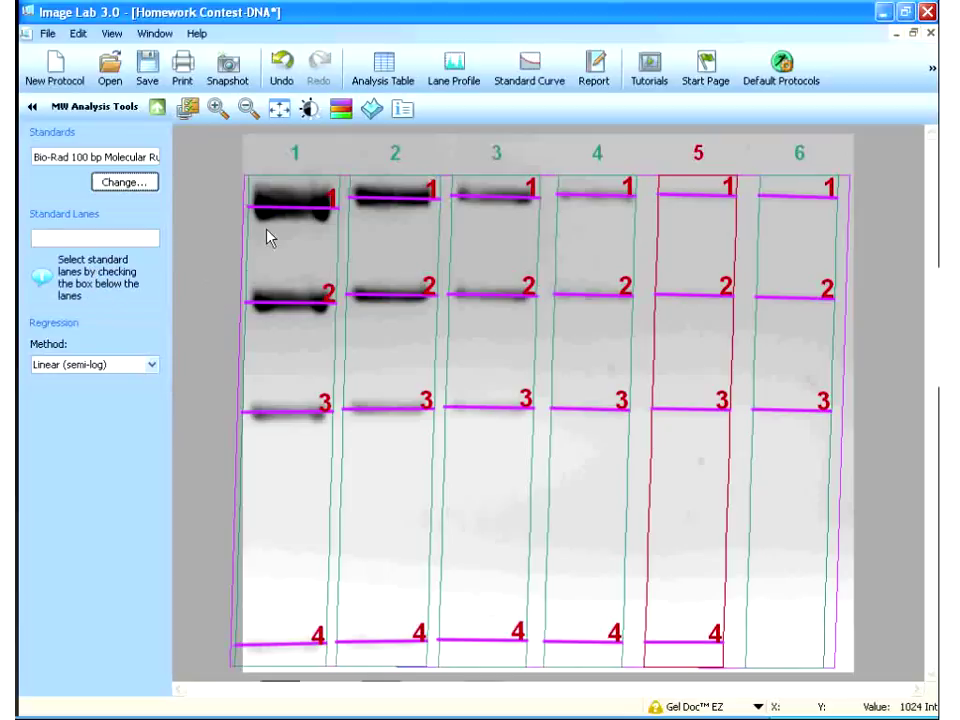
# Mark lanes 1 and 3 as molecular weight standard lanes.
pyautogui.click(248, 112)
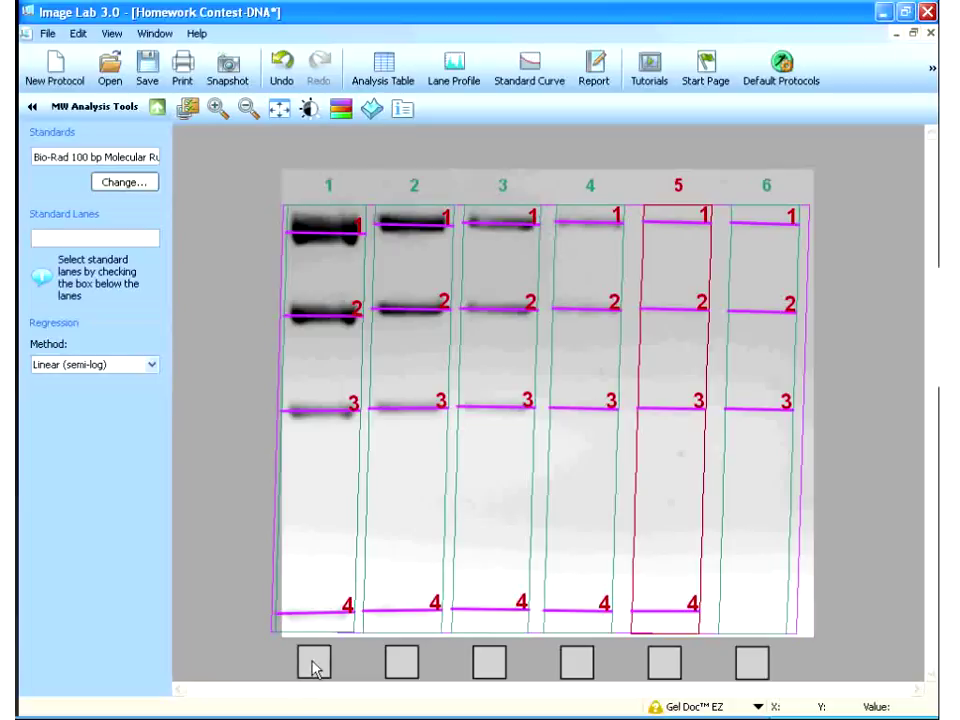
pyautogui.click(214, 108)
pyautogui.click(248, 109)
pyautogui.click(316, 664)
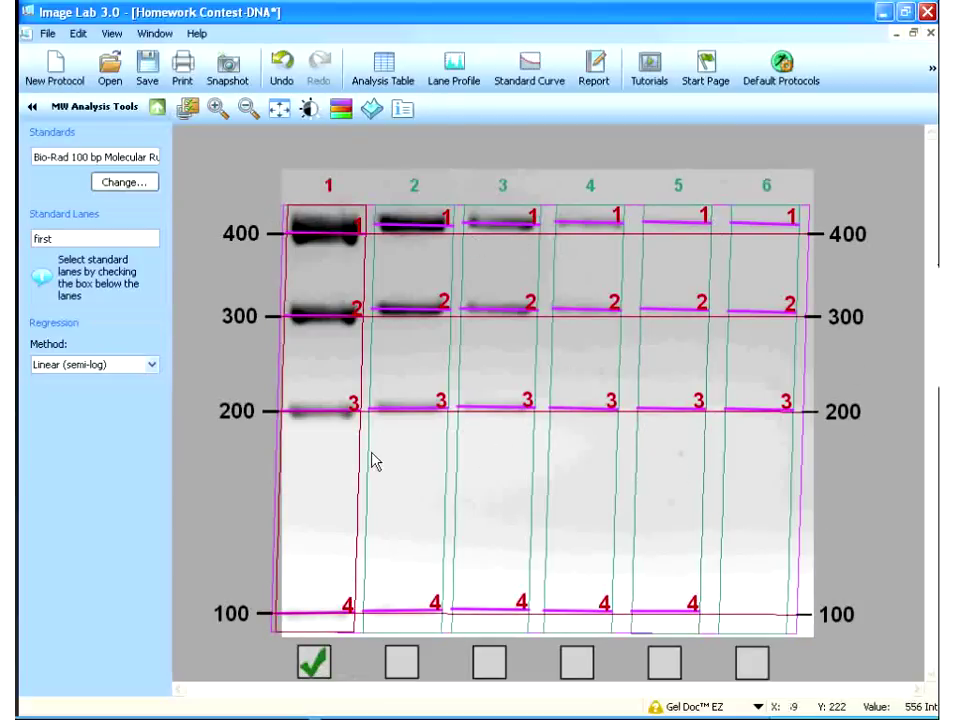
pyautogui.click(490, 663)
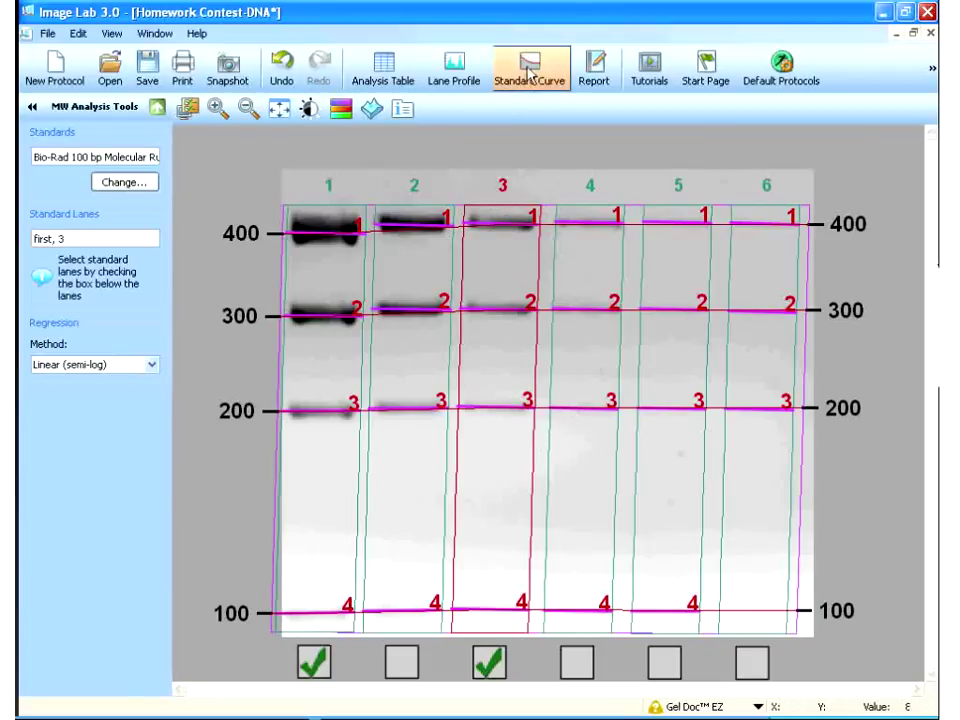
# Check the band bp sizes (100–400) in the analysis table, then close it.
pyautogui.click(384, 70)
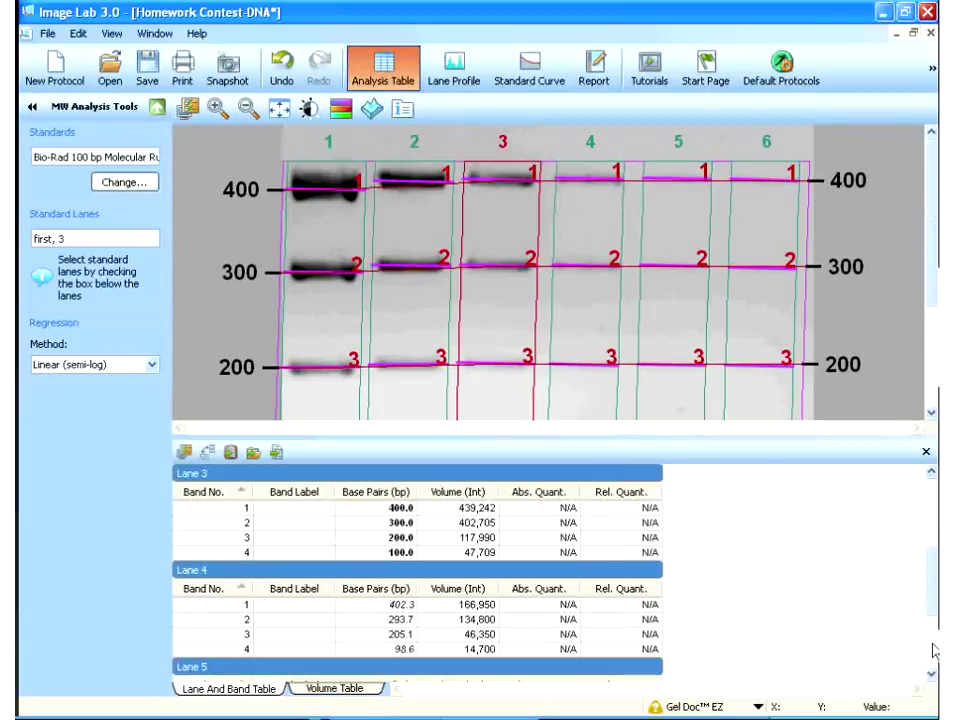
pyautogui.scroll(-3, 933, 650)
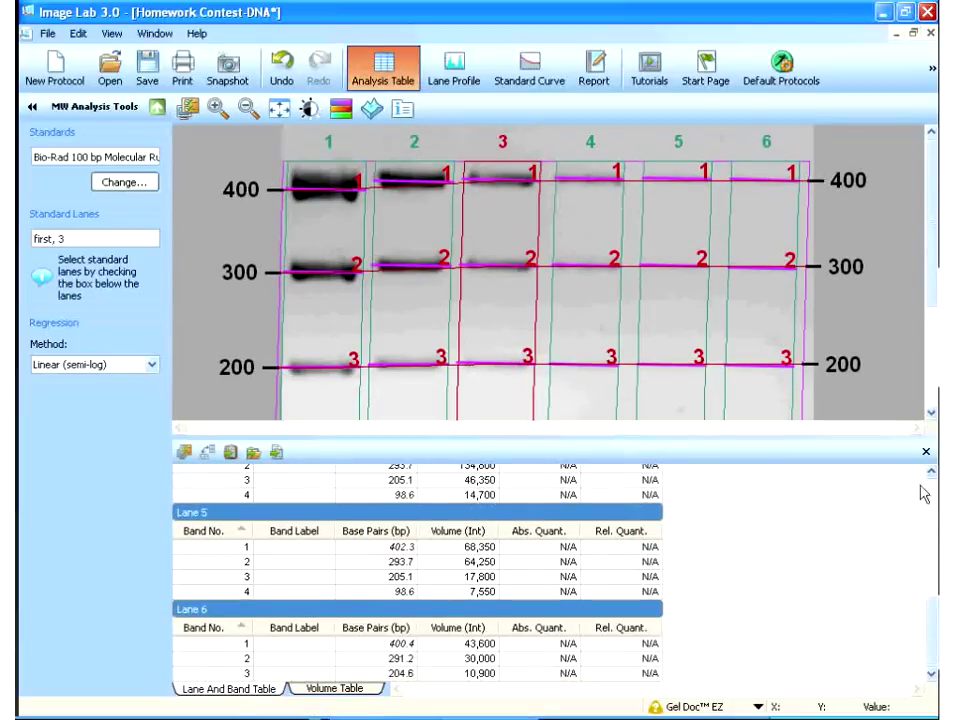
pyautogui.scroll(3, 924, 493)
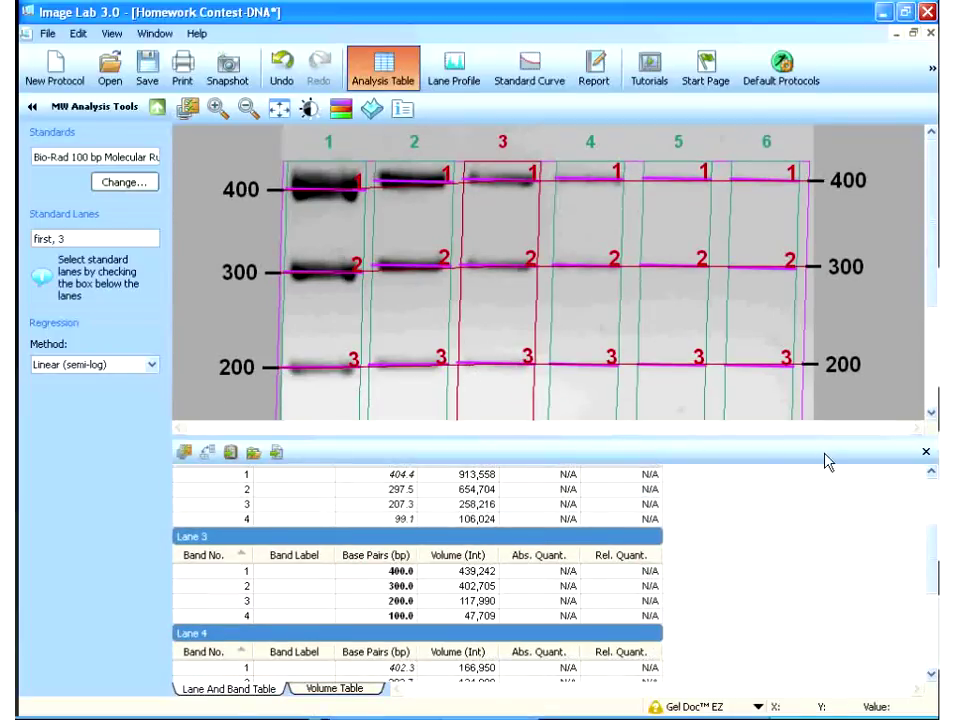
pyautogui.click(927, 452)
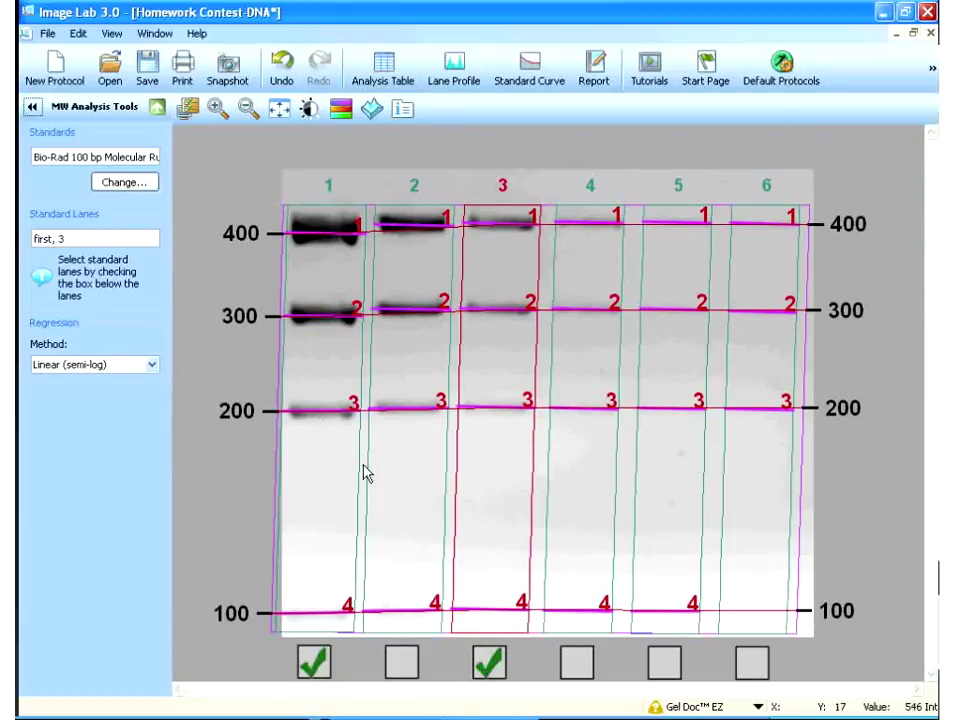
# Set lane 1's top band as the relative-quantity reference and review relative quantities in the table.
pyautogui.click(155, 108)
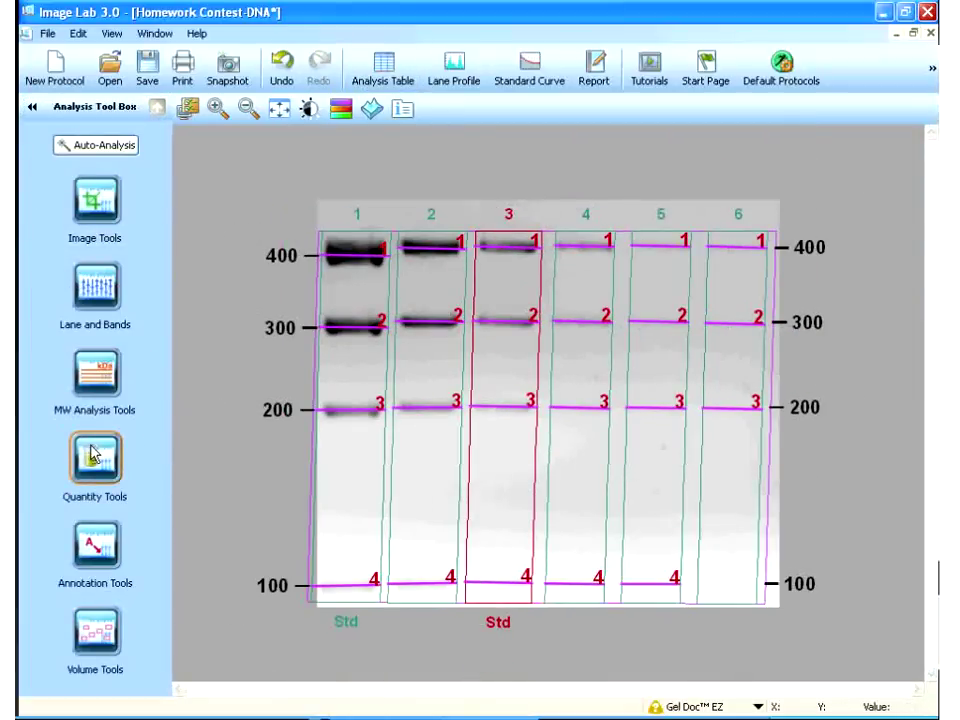
pyautogui.click(101, 463)
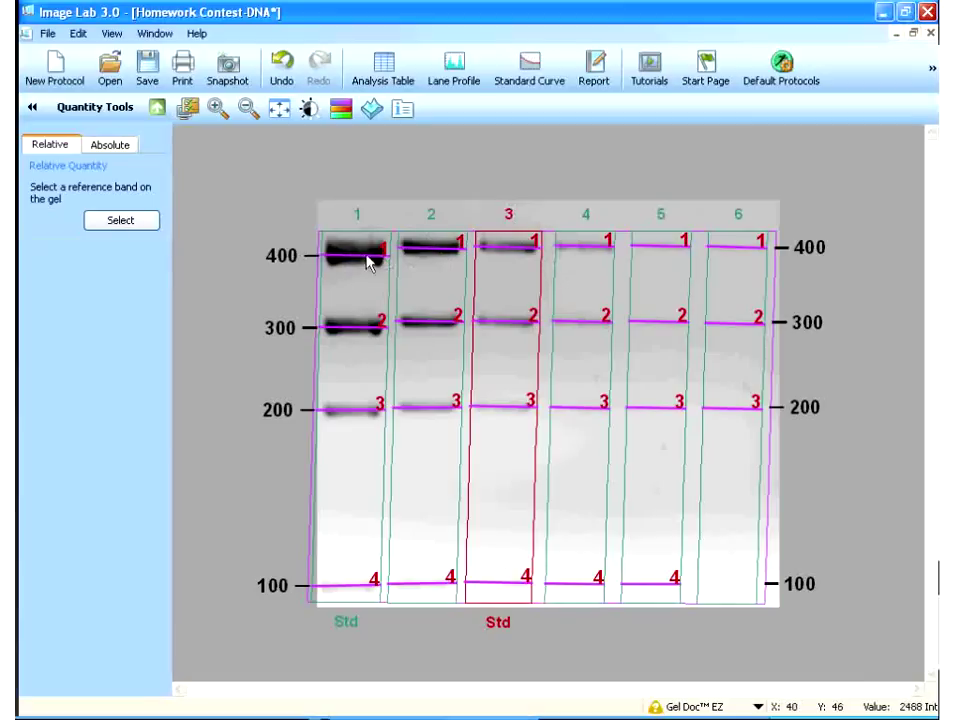
pyautogui.click(116, 222)
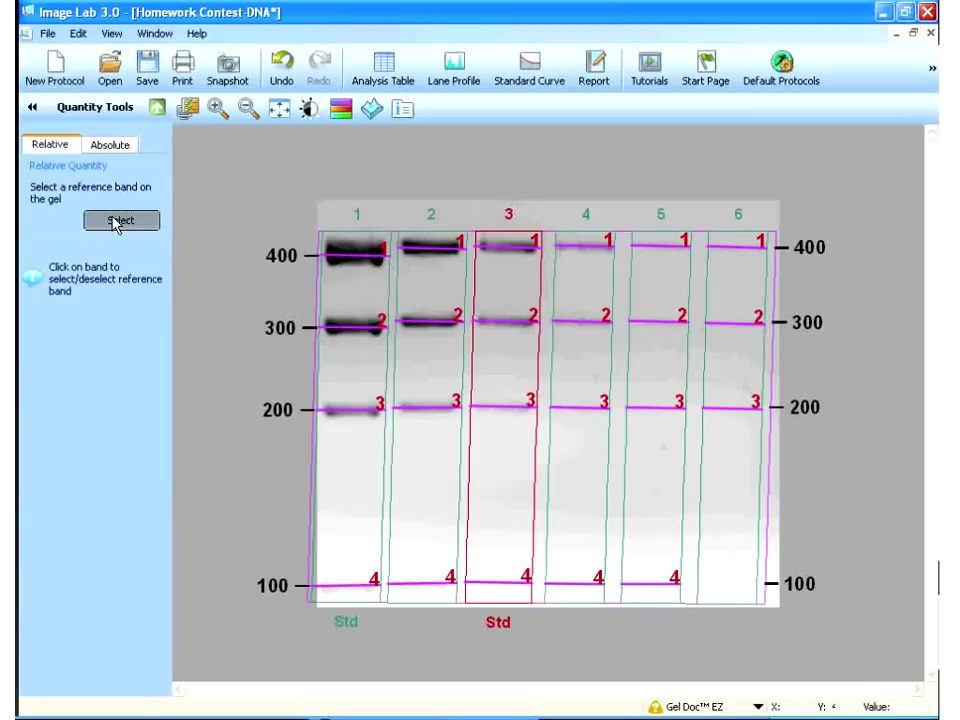
pyautogui.click(362, 261)
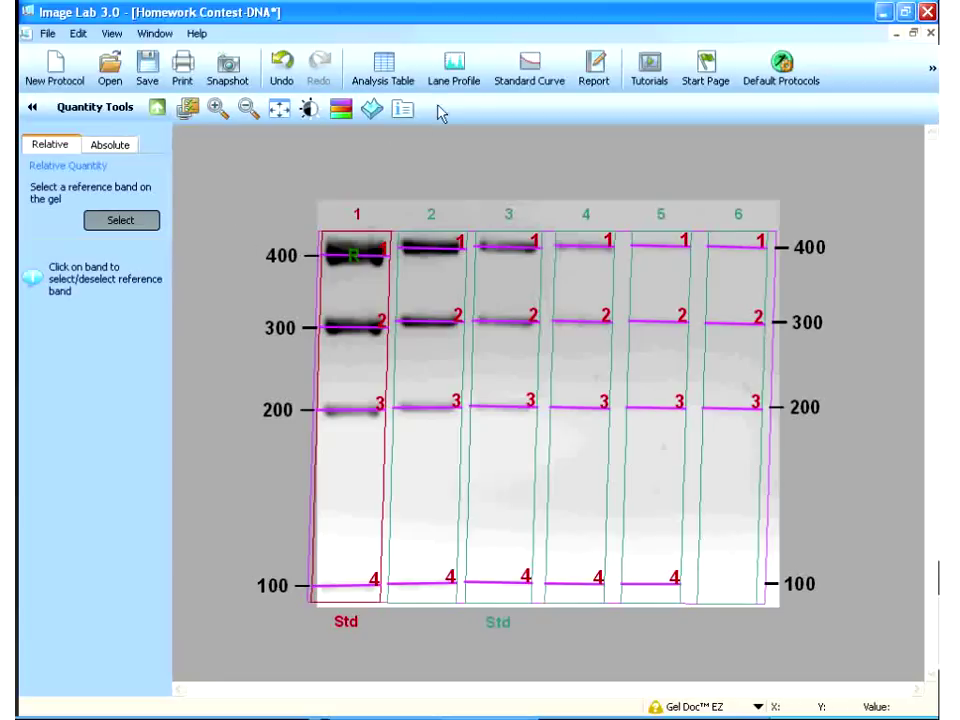
pyautogui.click(383, 68)
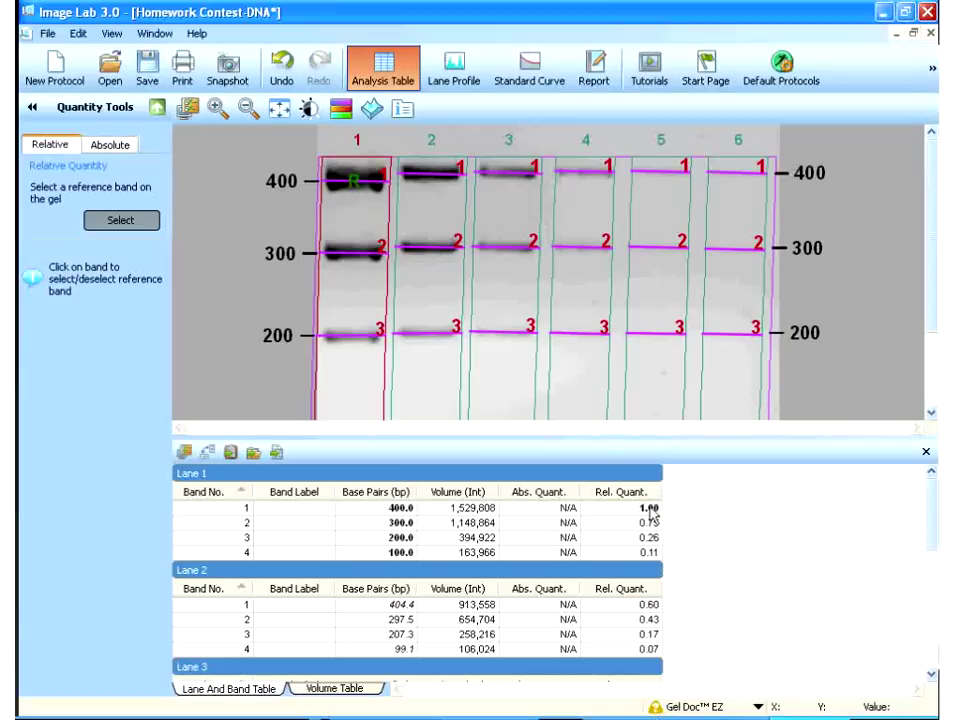
pyautogui.click(927, 452)
# Add band 2 of lanes 1–3 as absolute standards of 100, 50 and 25.
pyautogui.click(104, 148)
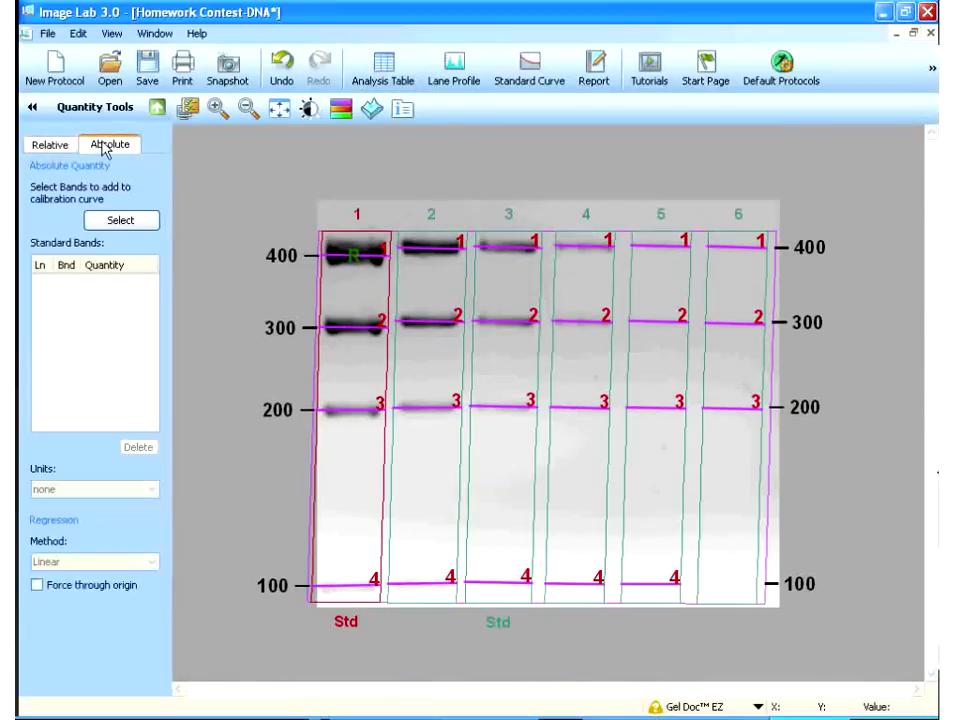
pyautogui.click(110, 221)
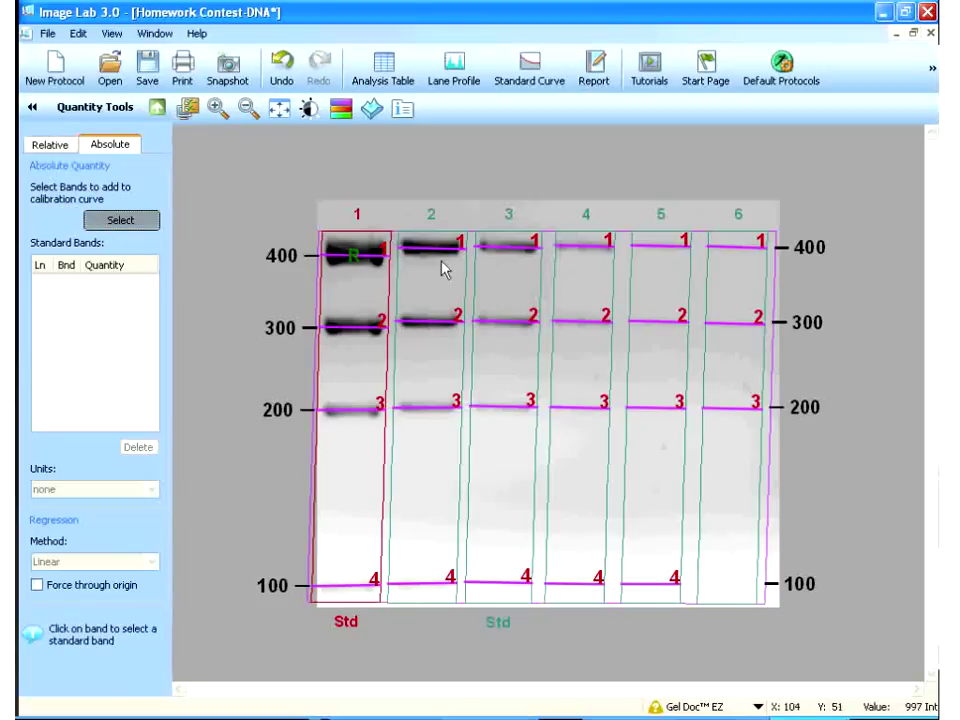
pyautogui.click(357, 330)
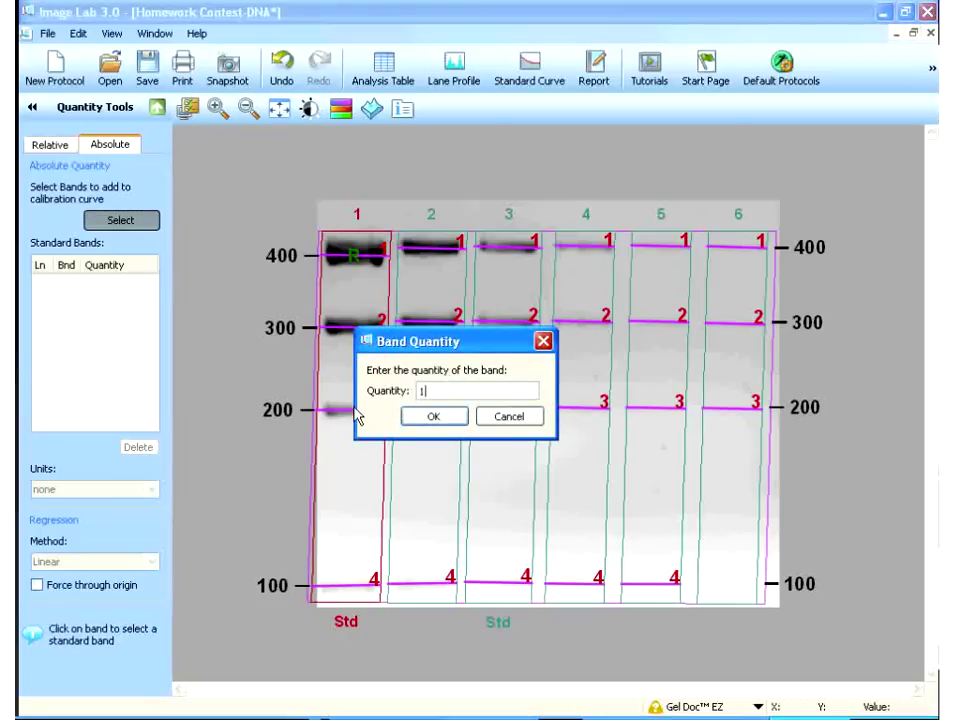
pyautogui.click(445, 415)
pyautogui.click(437, 326)
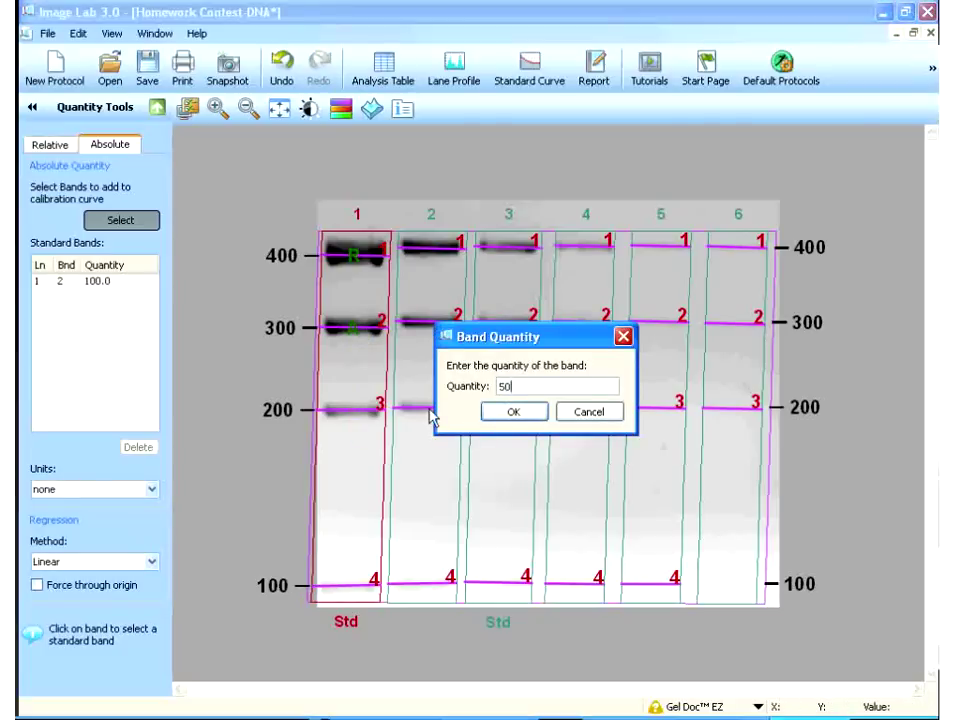
pyautogui.click(528, 414)
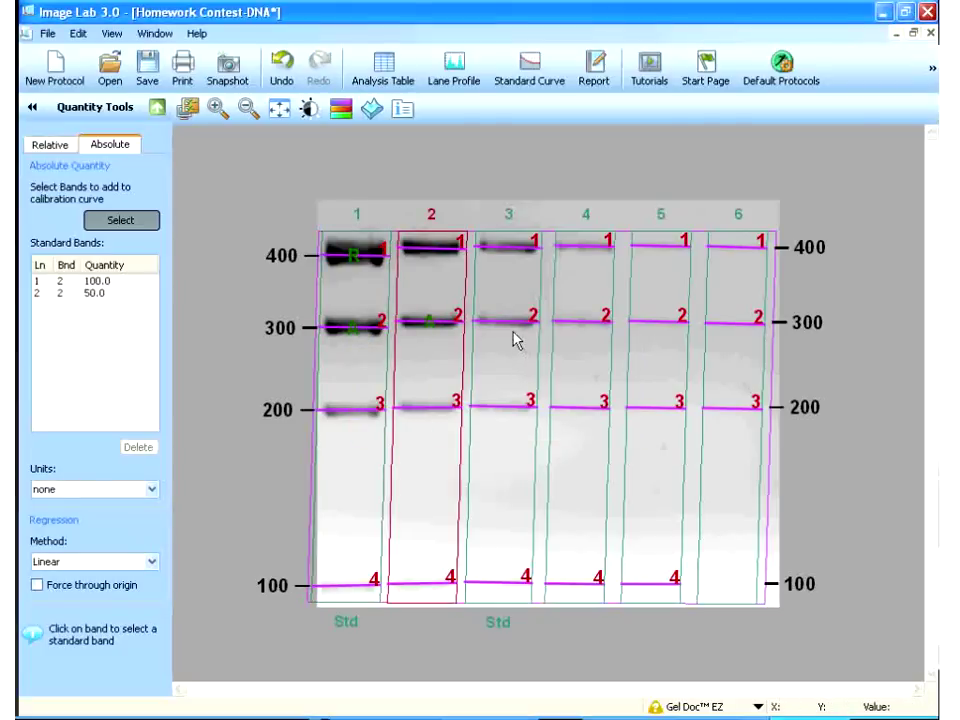
pyautogui.click(521, 326)
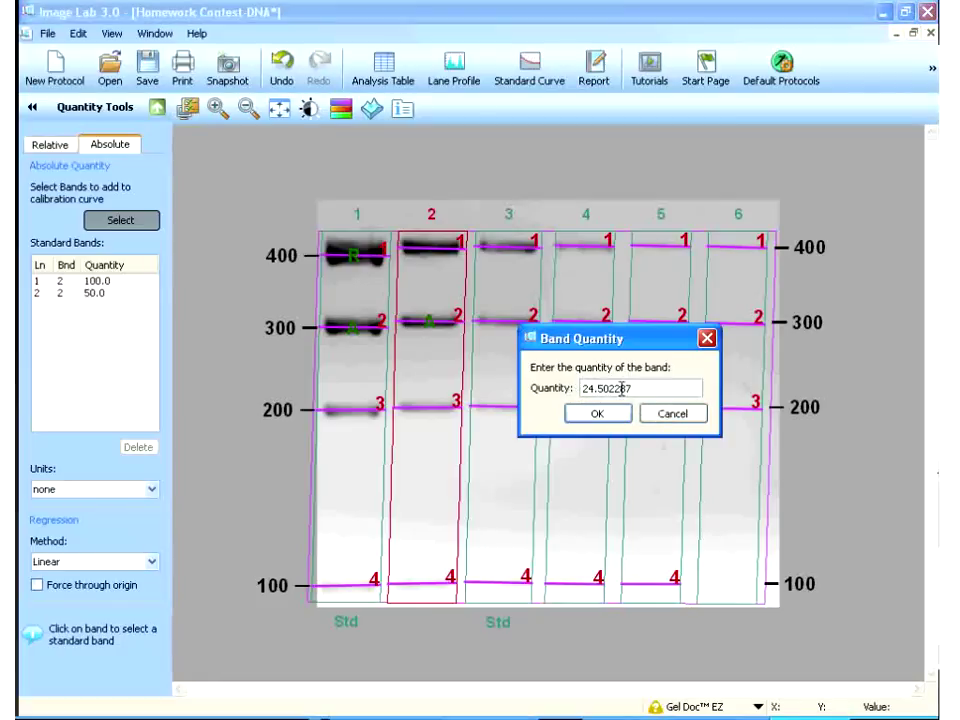
pyautogui.moveTo(634, 389); pyautogui.dragTo(560, 392)
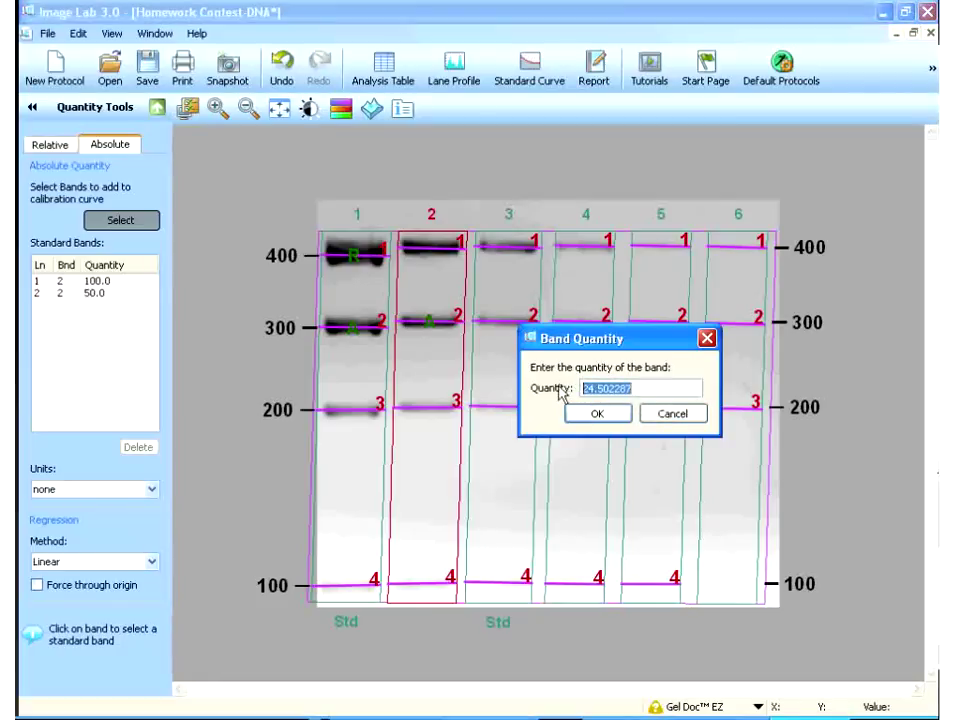
pyautogui.write('25')
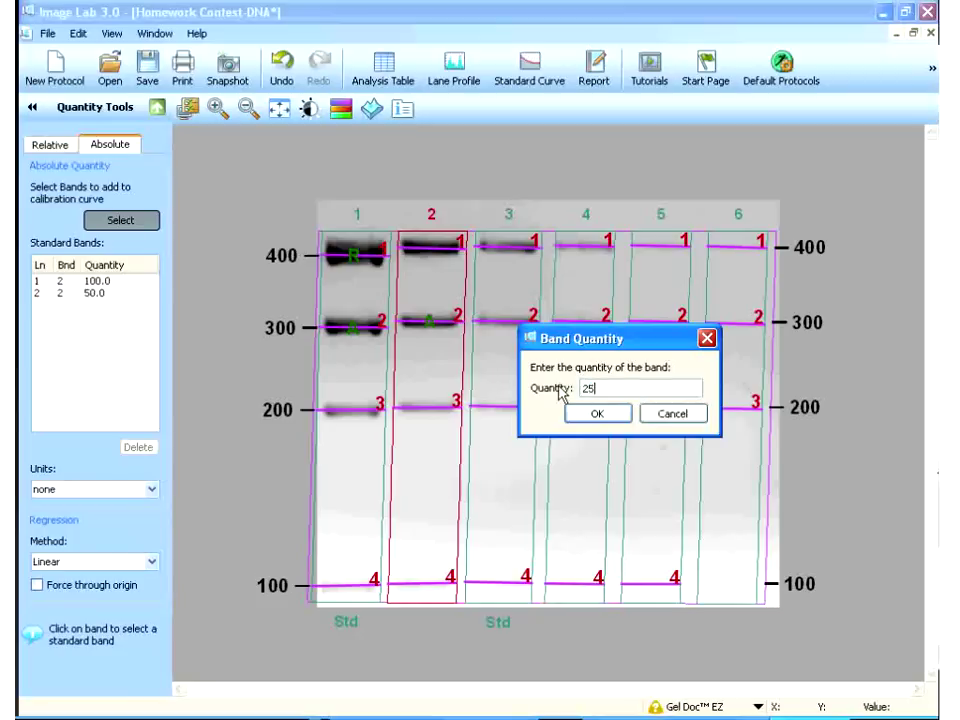
pyautogui.click(575, 415)
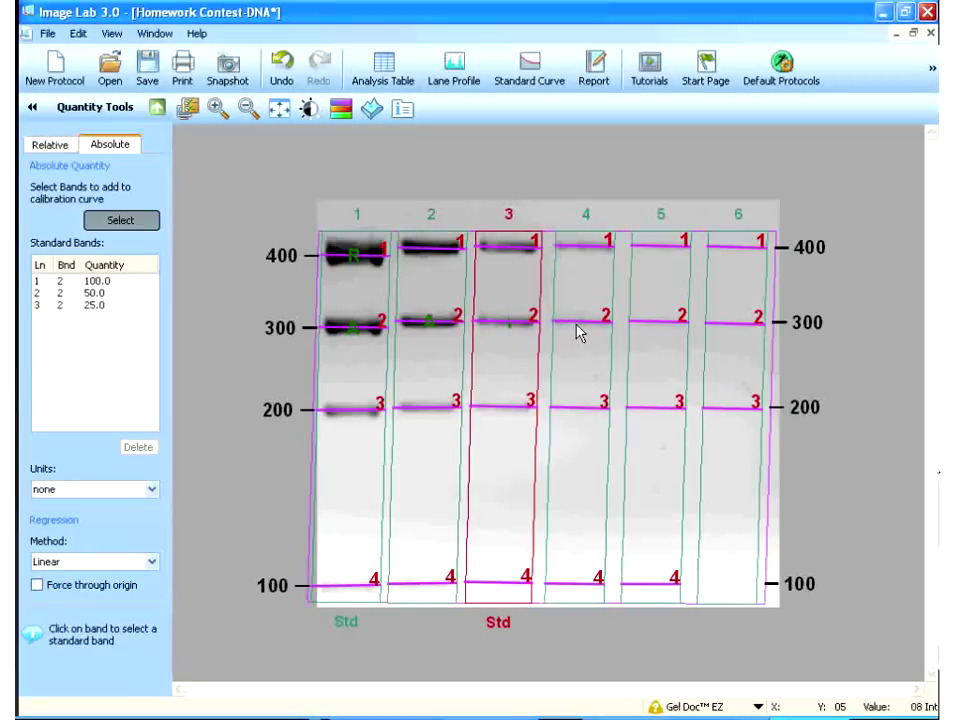
# Add band 2 of lanes 4–6 as standards of 12, 6 and 3, and show the table.
pyautogui.click(579, 324)
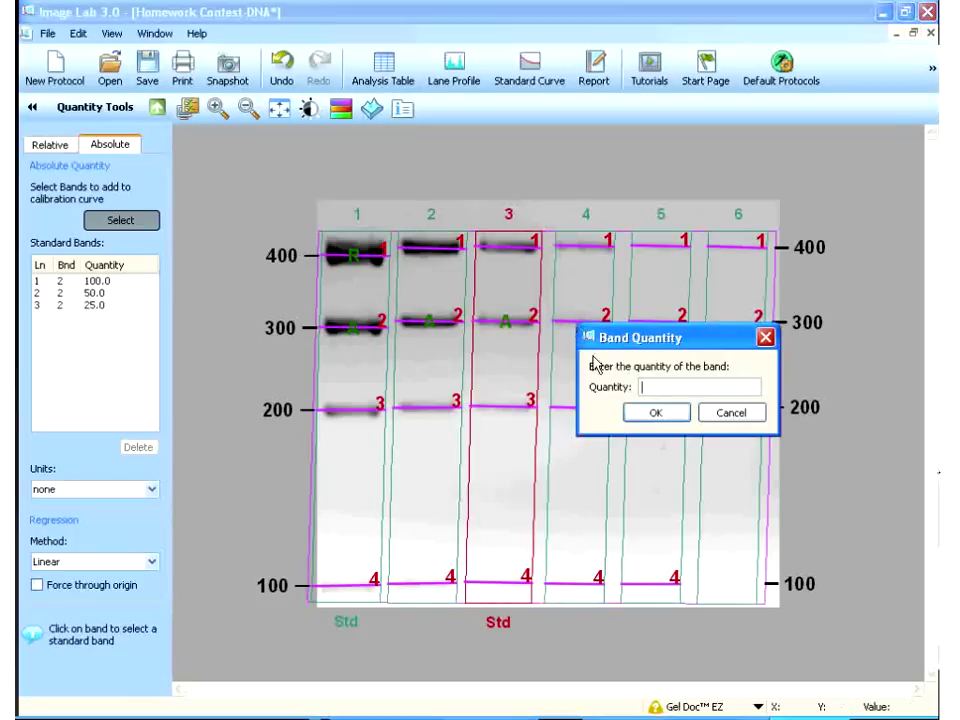
pyautogui.click(658, 414)
pyautogui.click(660, 326)
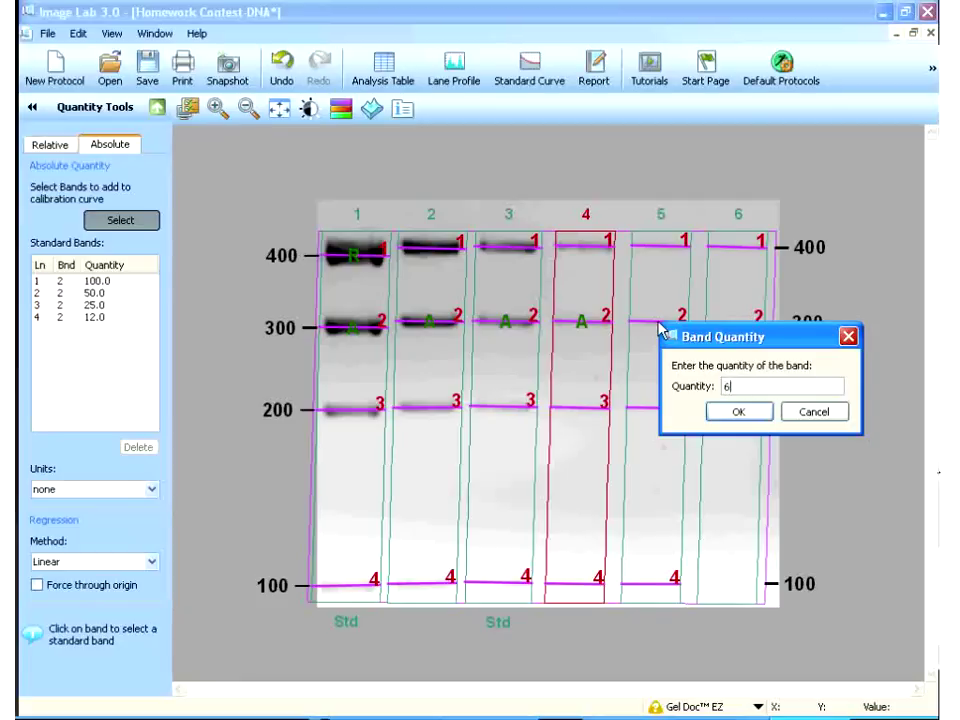
pyautogui.write('6')
pyautogui.click(737, 412)
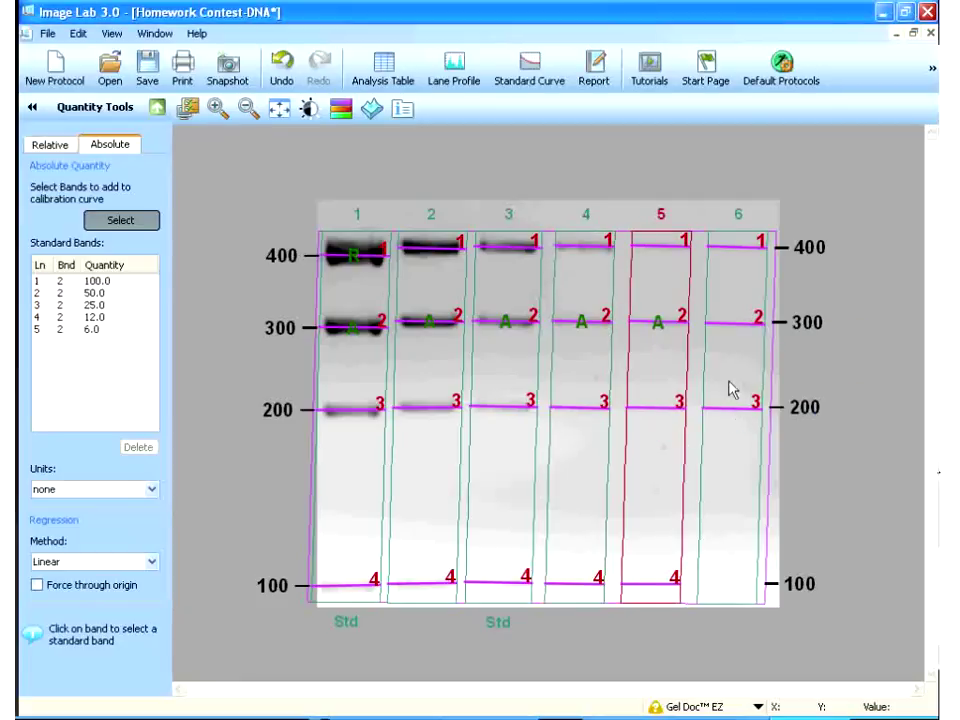
pyautogui.click(733, 330)
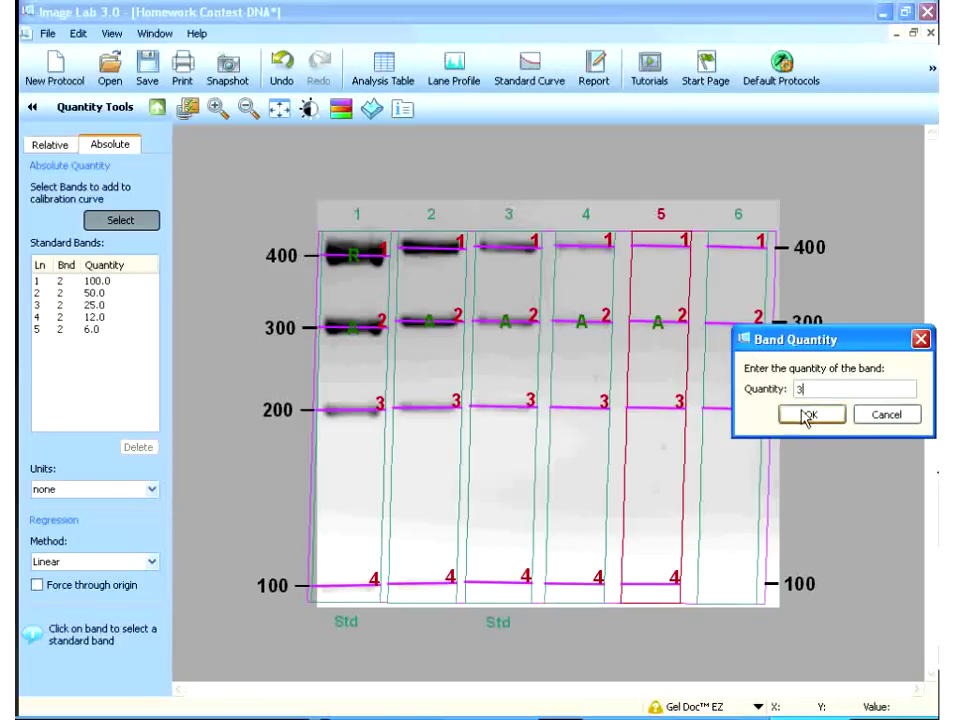
pyautogui.click(806, 415)
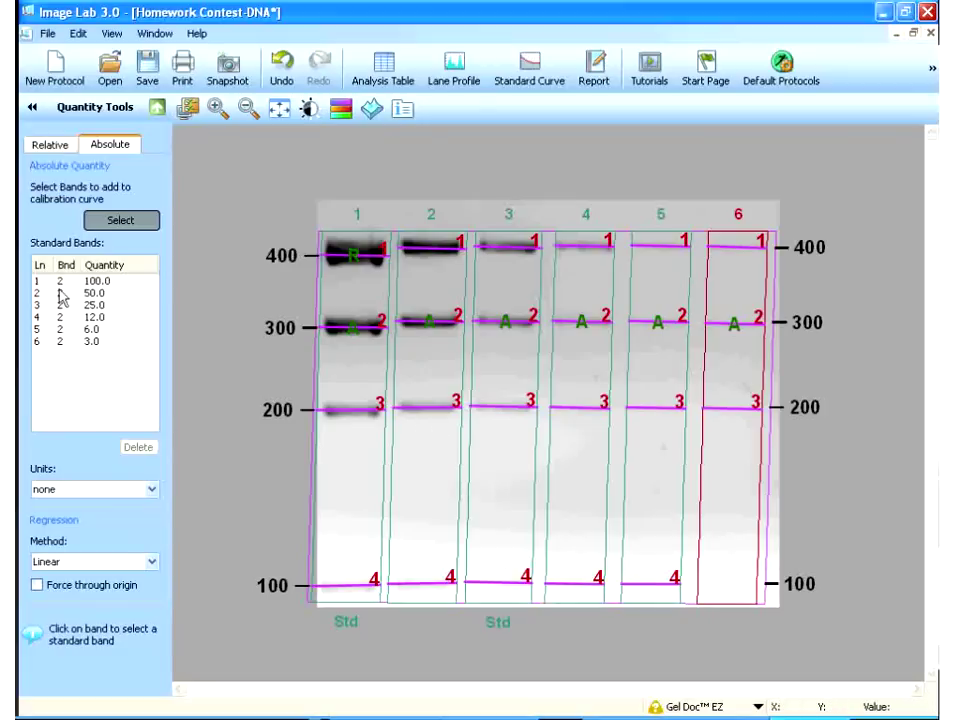
pyautogui.click(383, 84)
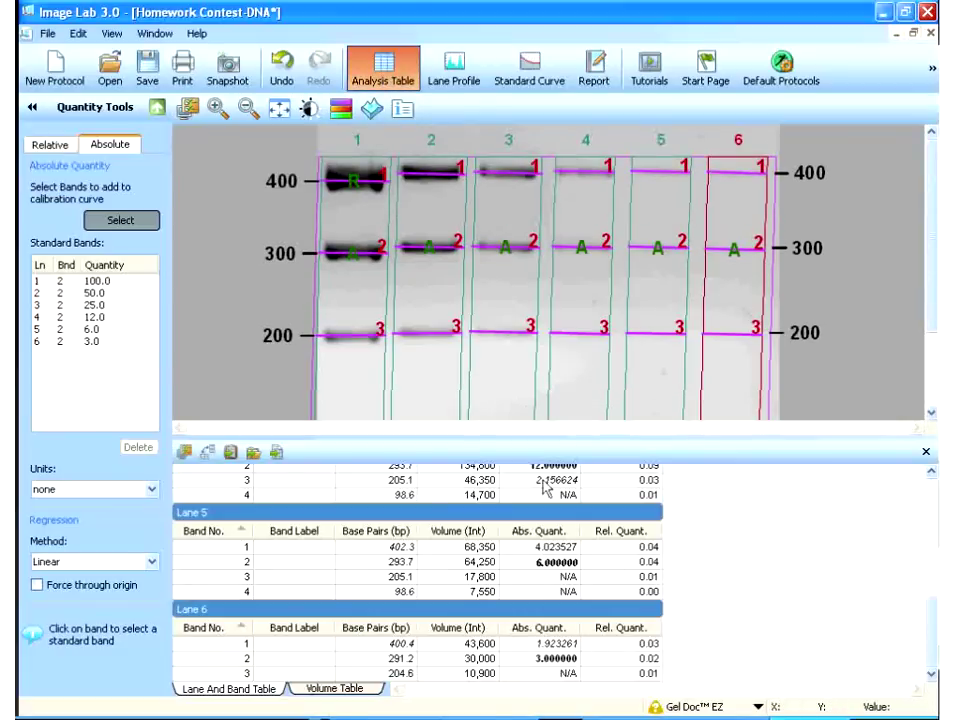
pyautogui.scroll(3, 934, 420)
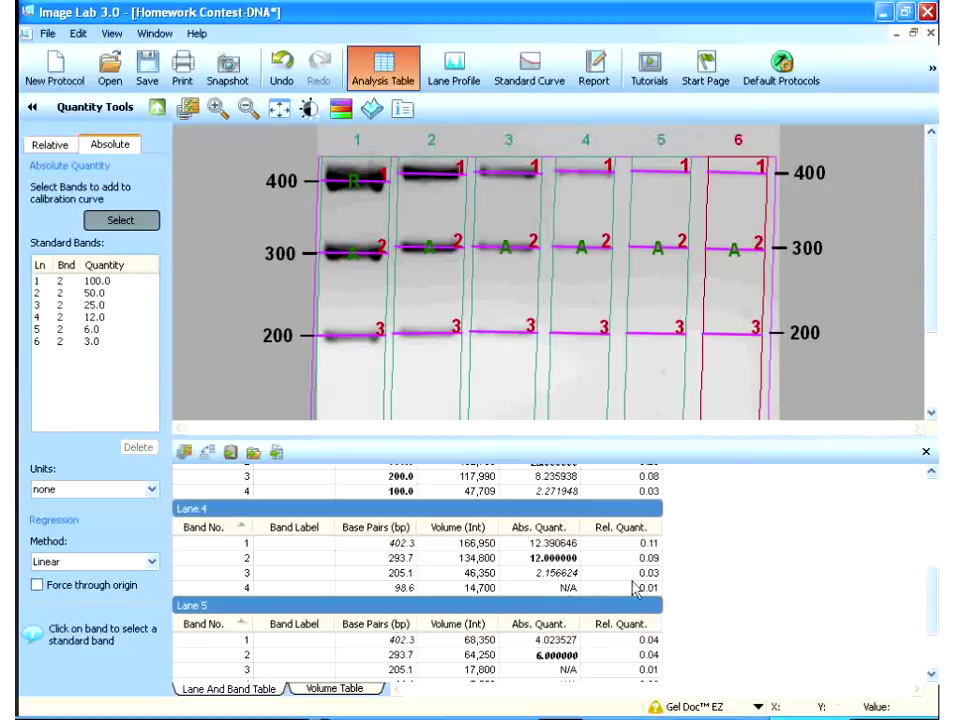
pyautogui.scroll(-2, 933, 665)
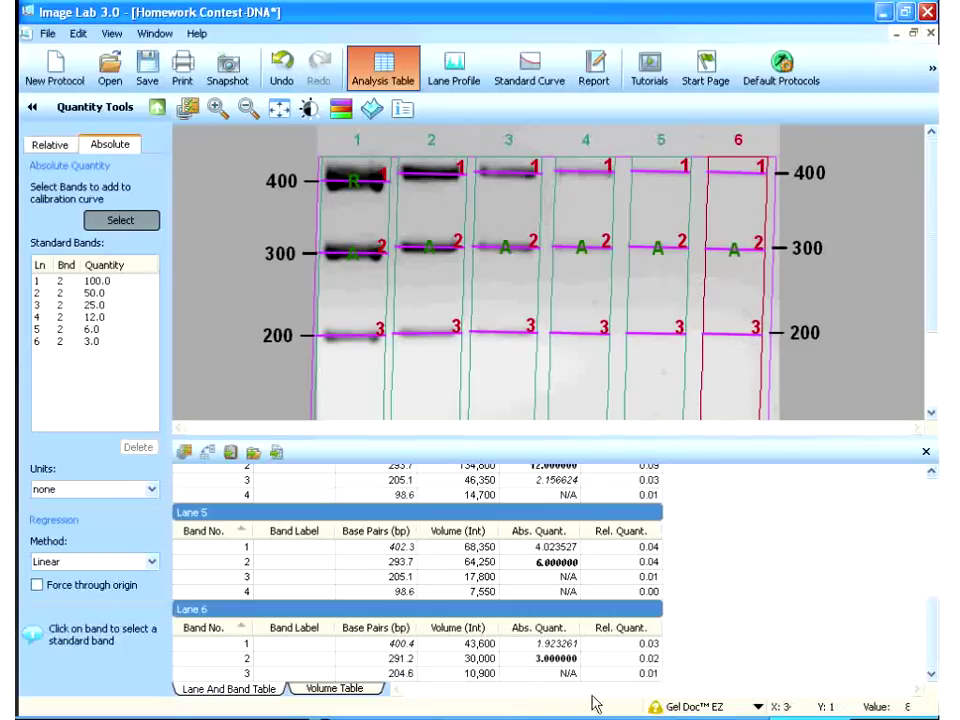
pyautogui.moveTo(928, 655); pyautogui.dragTo(935, 431)
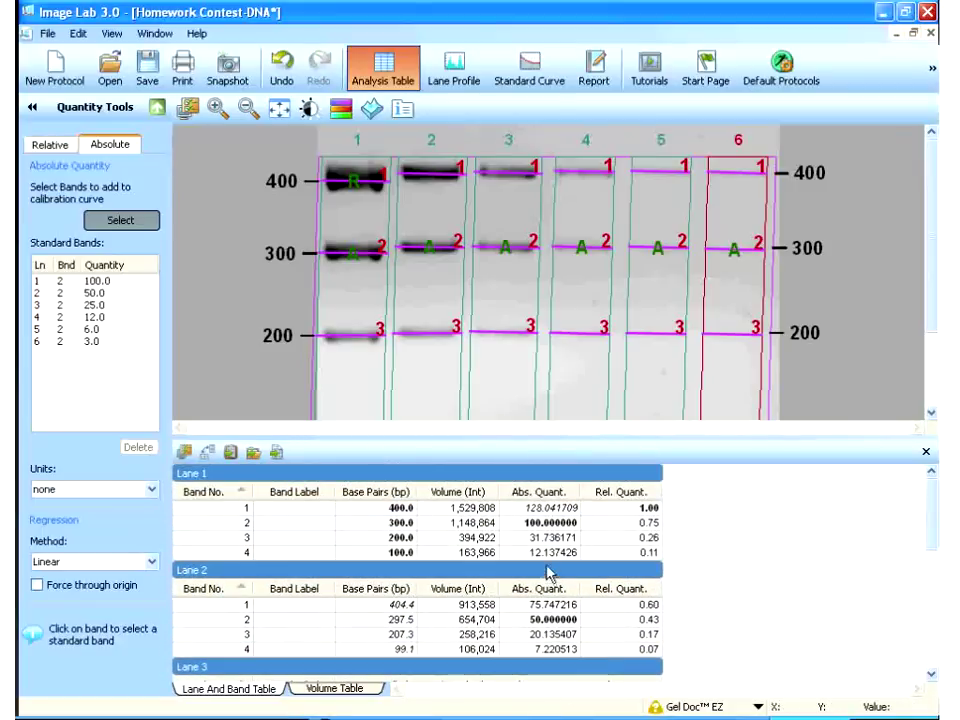
# View lane 6's molecular weight and absolute quantity standard curves, then close the window.
pyautogui.click(538, 80)
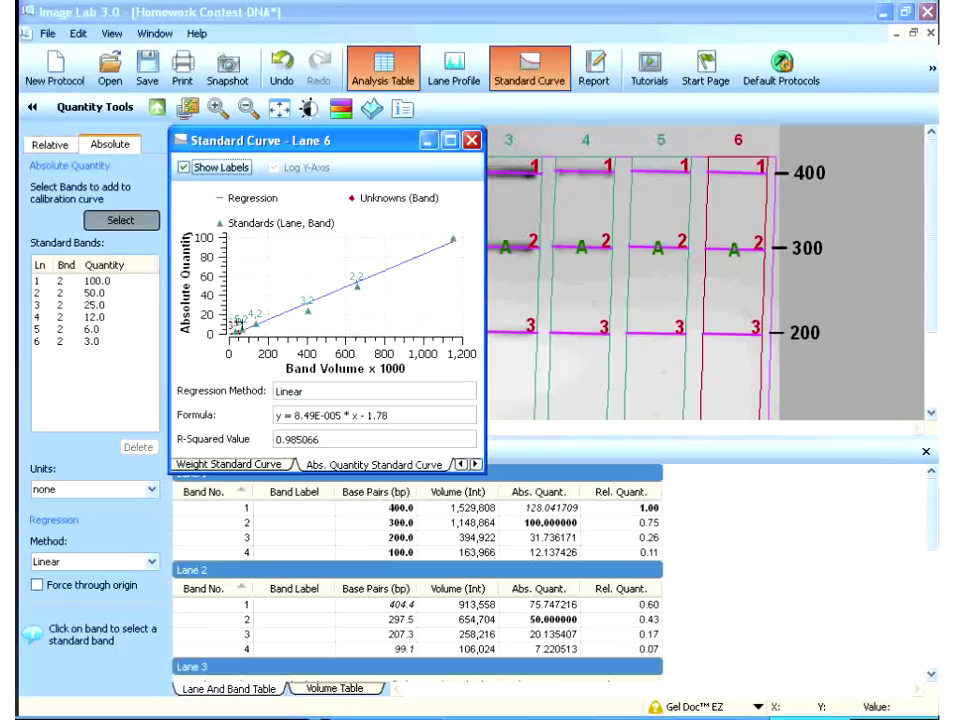
pyautogui.scroll(-1, 366, 178)
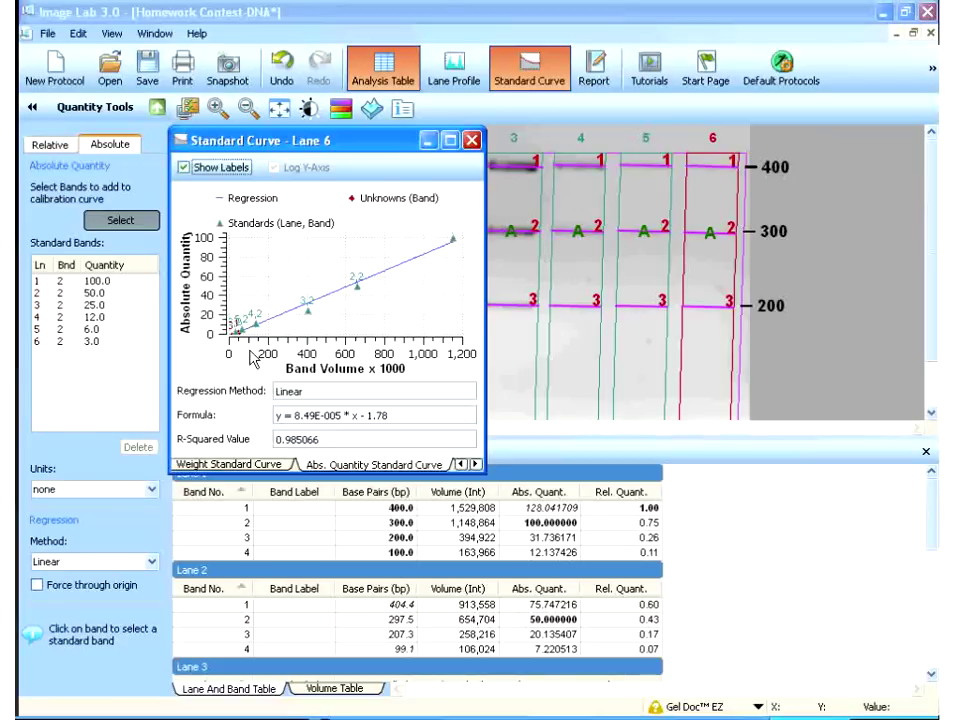
pyautogui.click(256, 467)
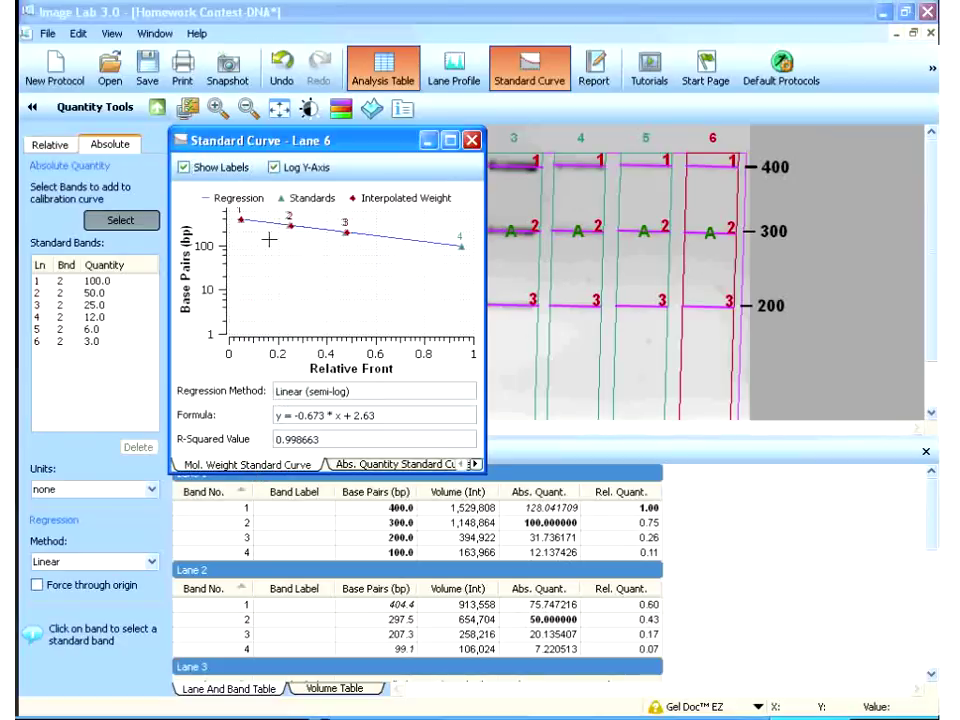
pyautogui.click(393, 466)
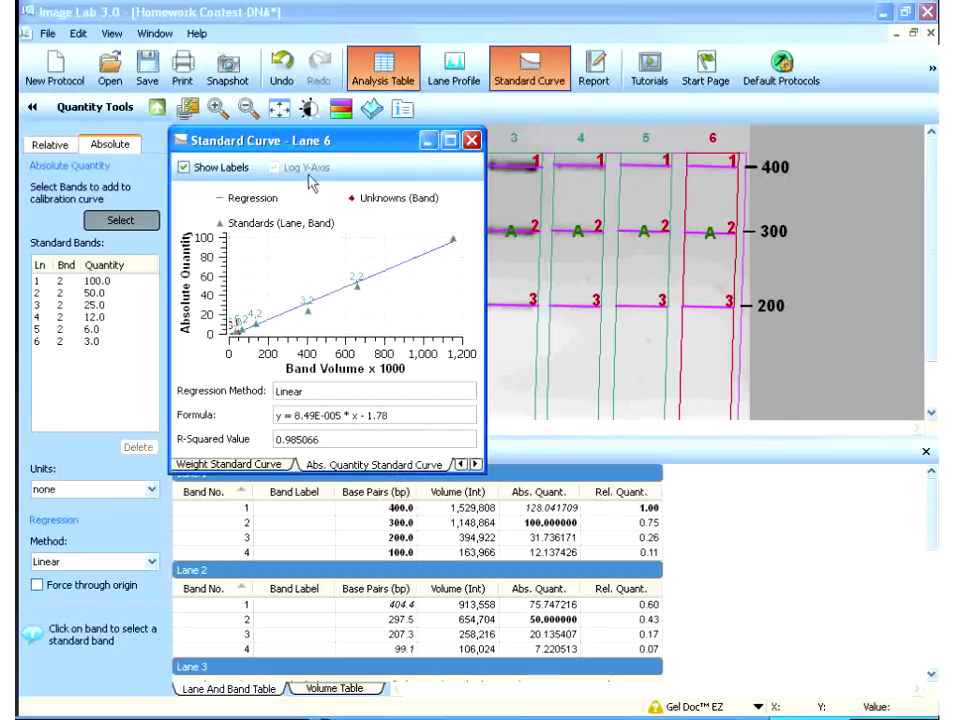
pyautogui.click(471, 140)
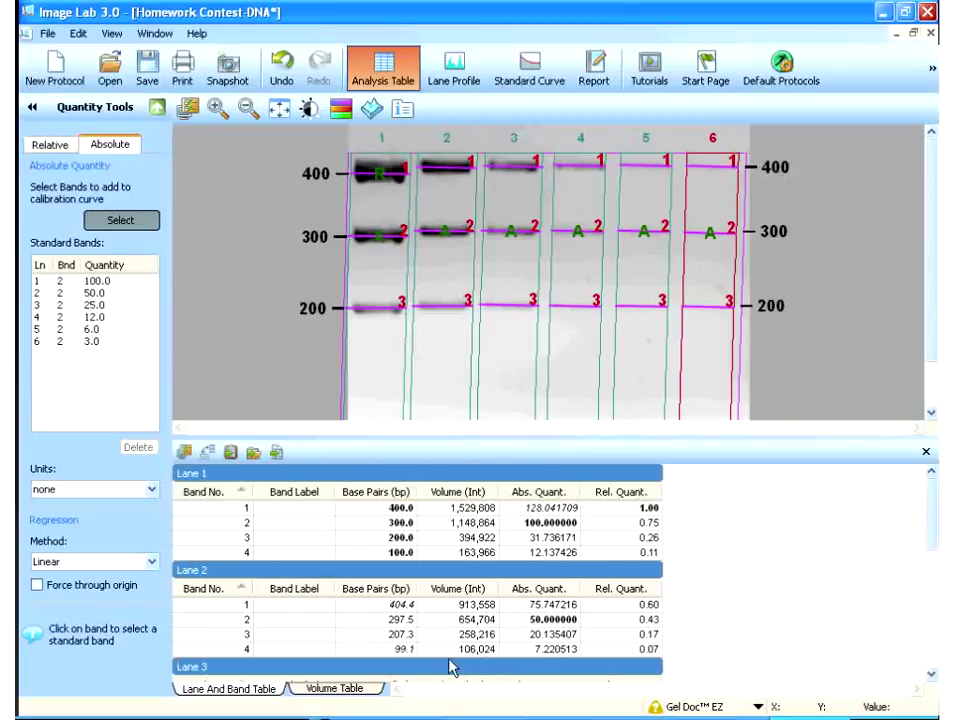
# Copy the band table with base pairs, volumes and absolute quantities to the clipboard.
pyautogui.click(232, 455)
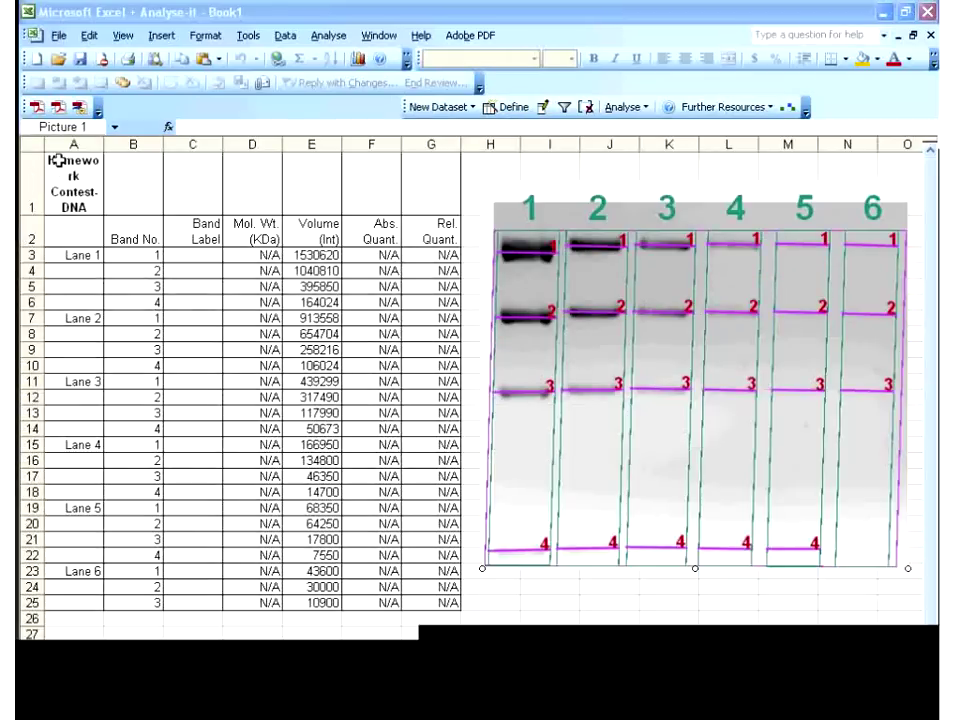
# Paste the Image Lab band table into Book1 starting at cell A1.
pyautogui.click(66, 190)
pyautogui.rightClick(90, 178)
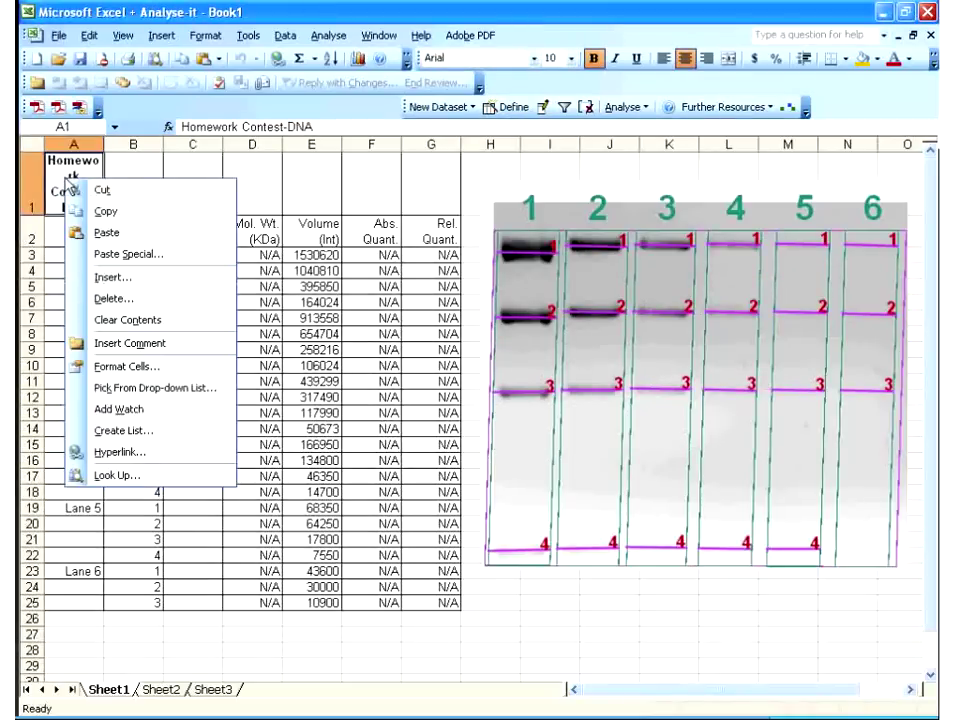
pyautogui.click(100, 186)
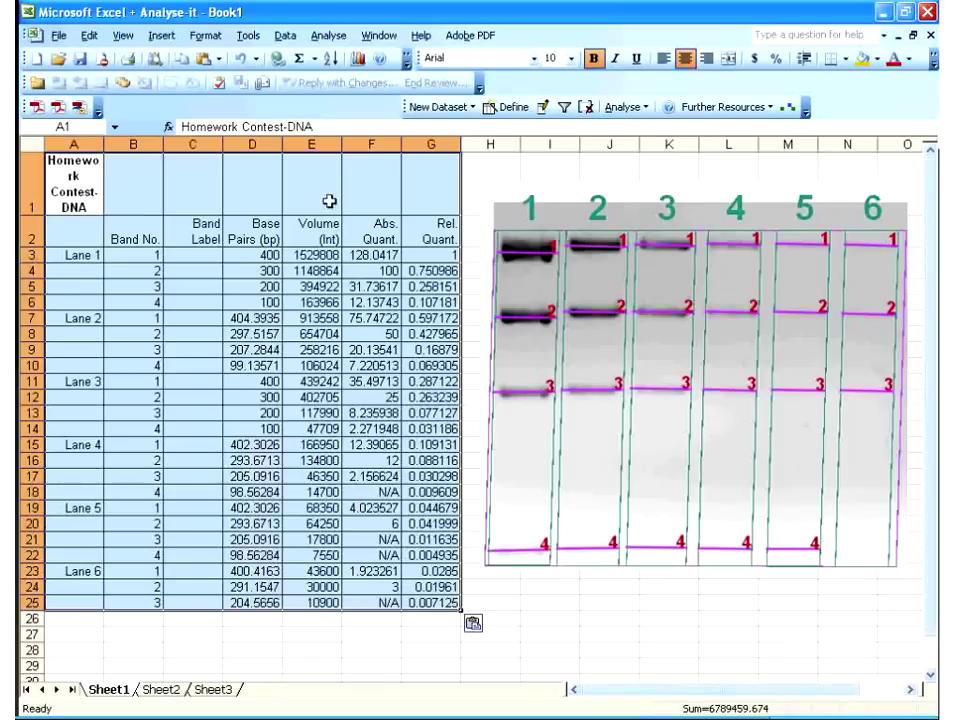
pyautogui.click(371, 634)
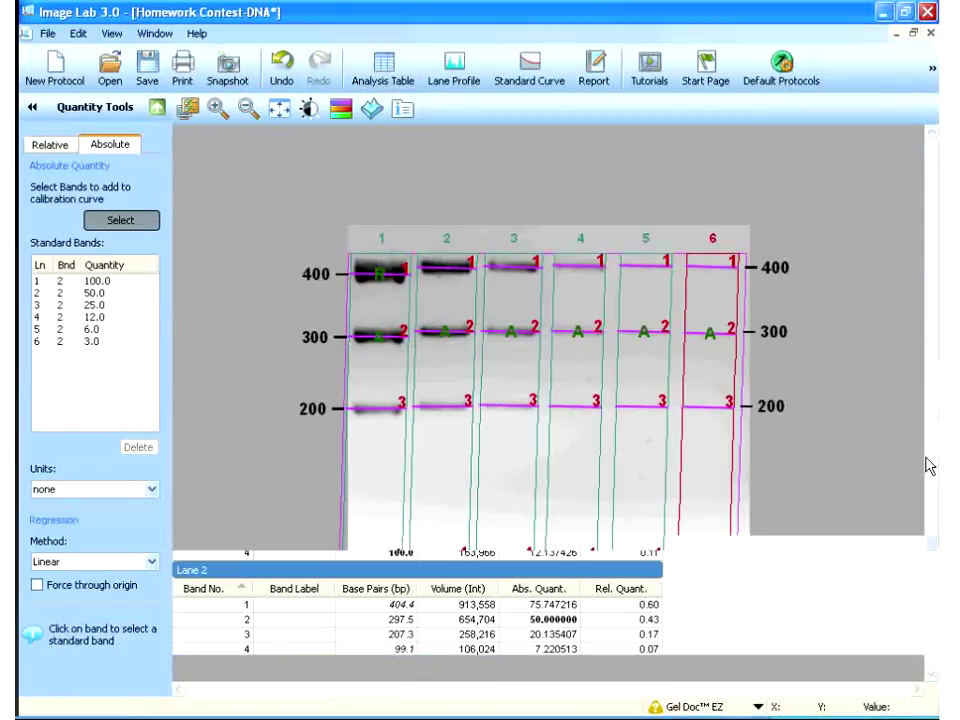
# Return to the Analysis Tool Box and open File > Export for Publication.
pyautogui.click(156, 108)
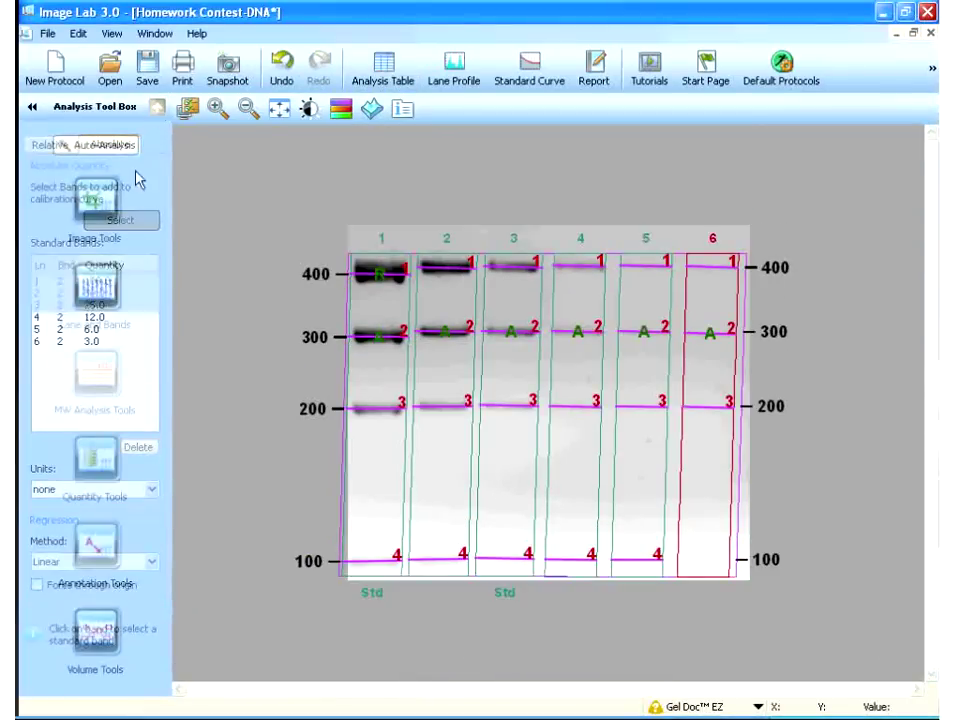
pyautogui.click(47, 33)
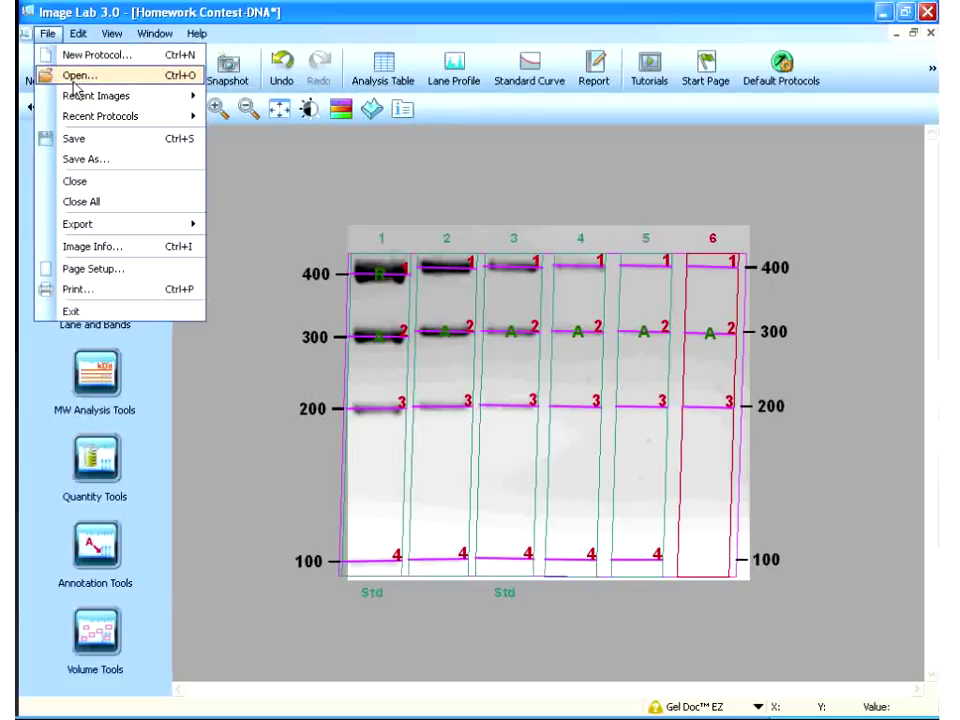
pyautogui.click(261, 381)
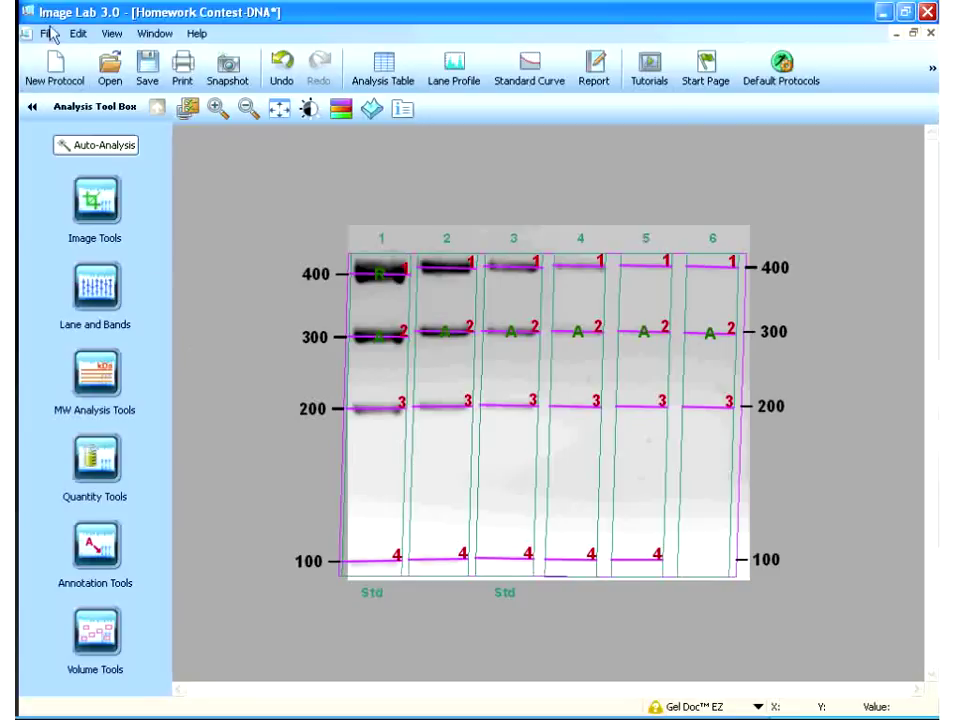
pyautogui.click(48, 34)
pyautogui.moveTo(129, 223)
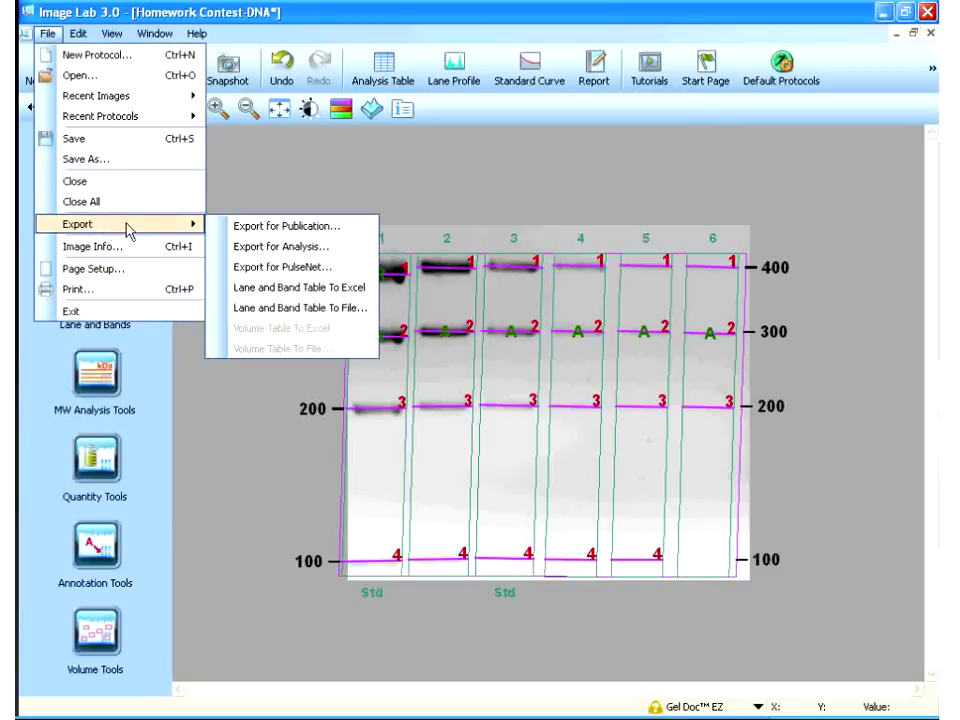
pyautogui.click(290, 227)
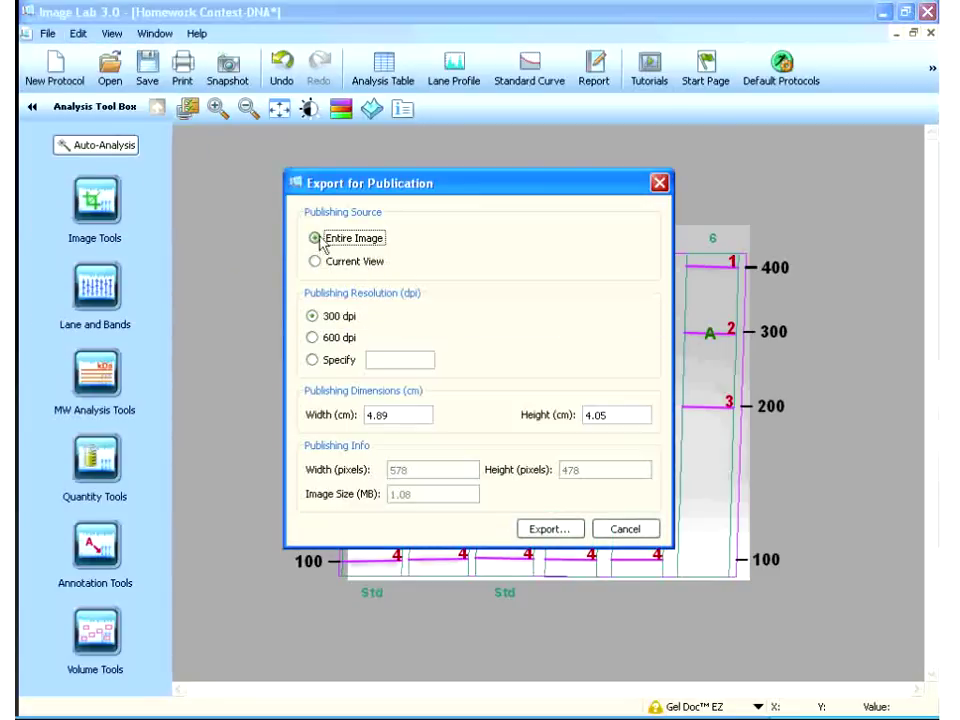
pyautogui.click(315, 261)
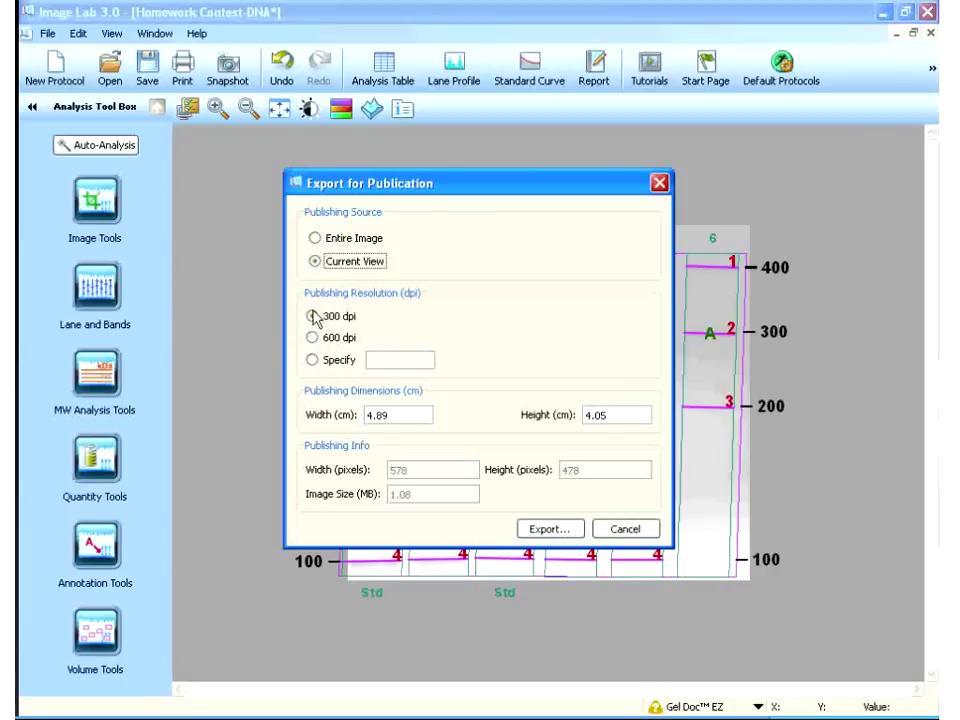
pyautogui.click(313, 359)
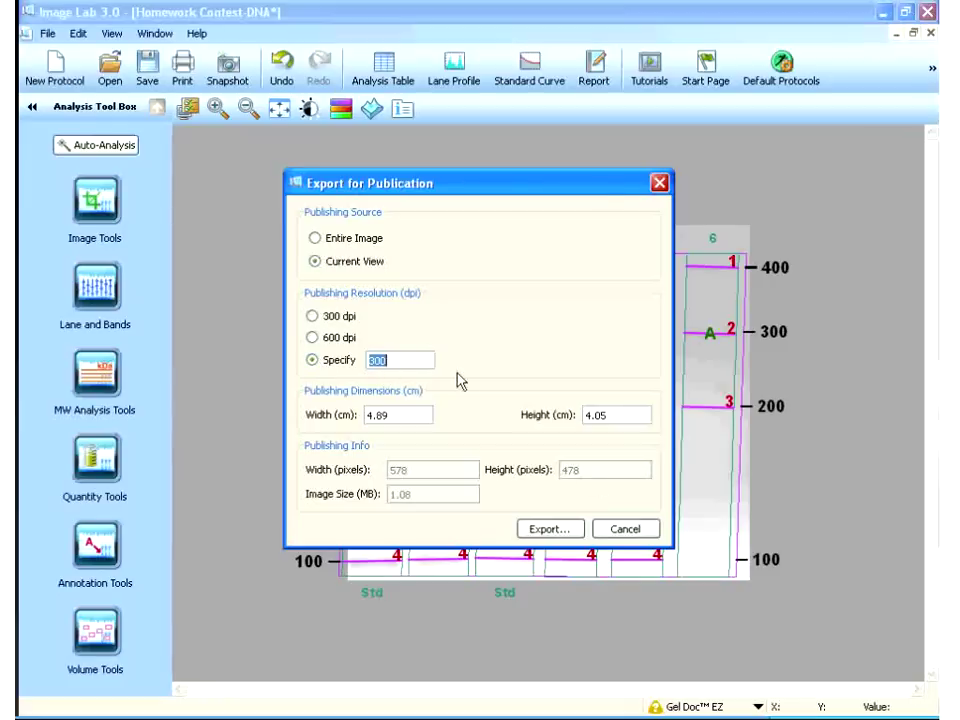
pyautogui.click(660, 184)
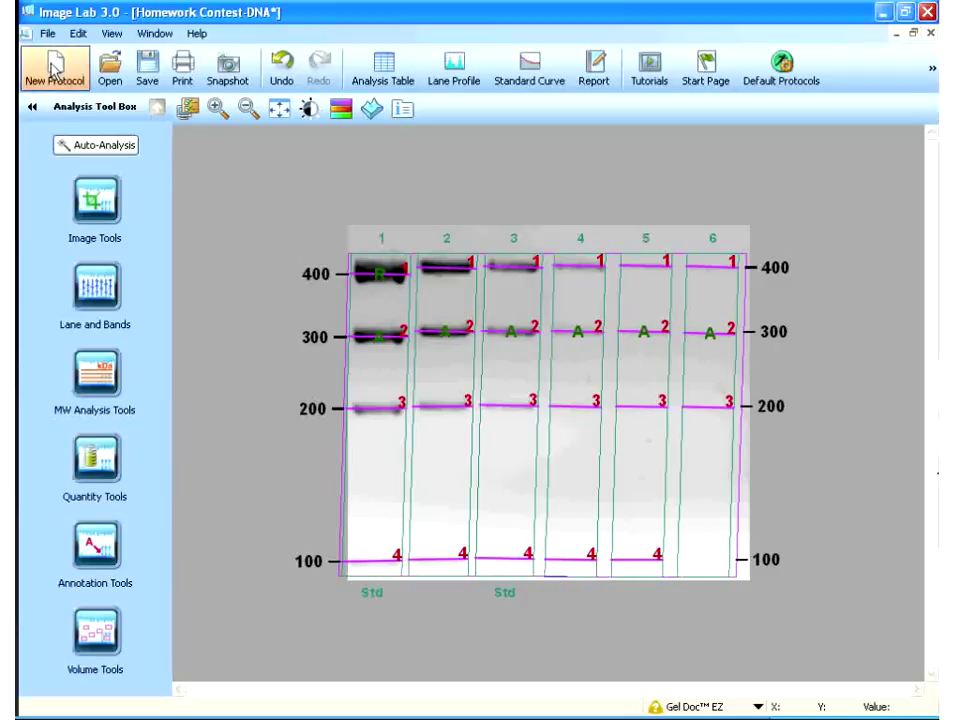
pyautogui.click(46, 33)
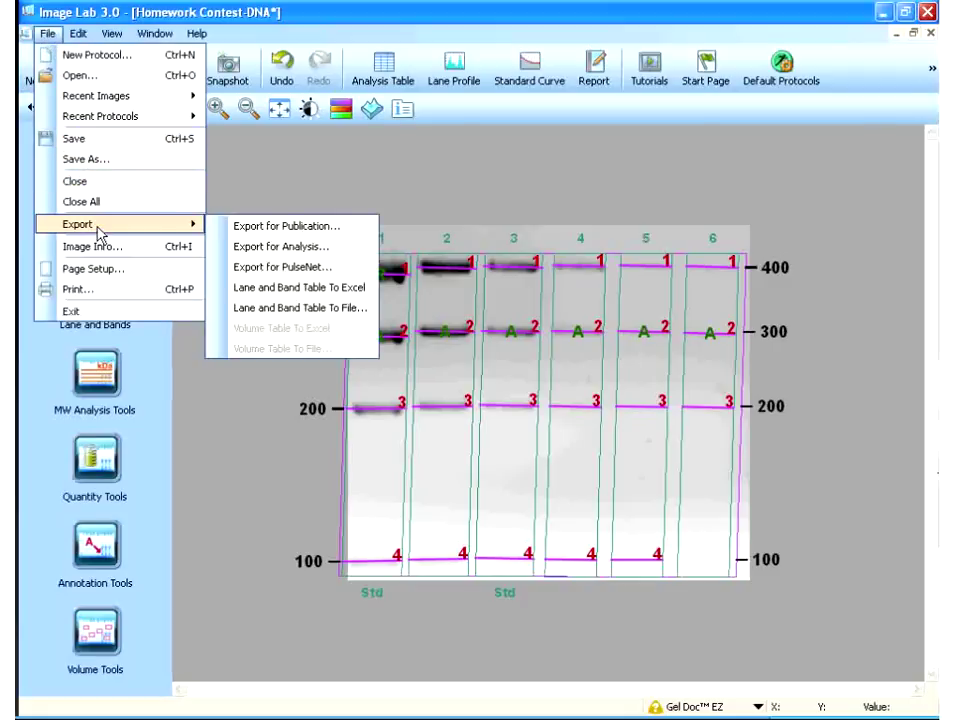
pyautogui.click(270, 246)
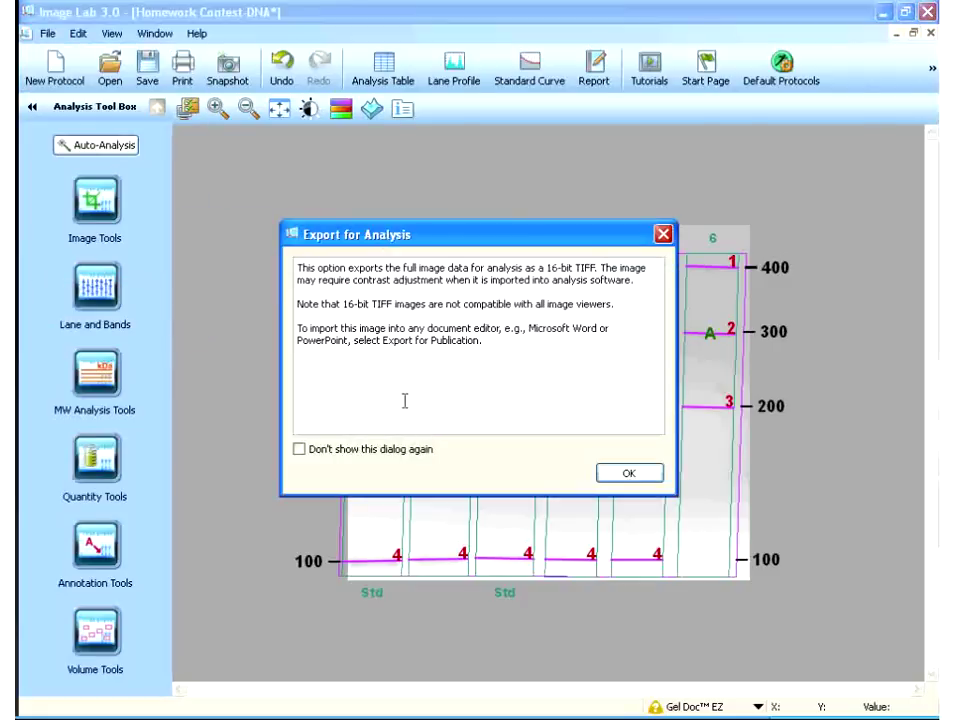
pyautogui.click(629, 474)
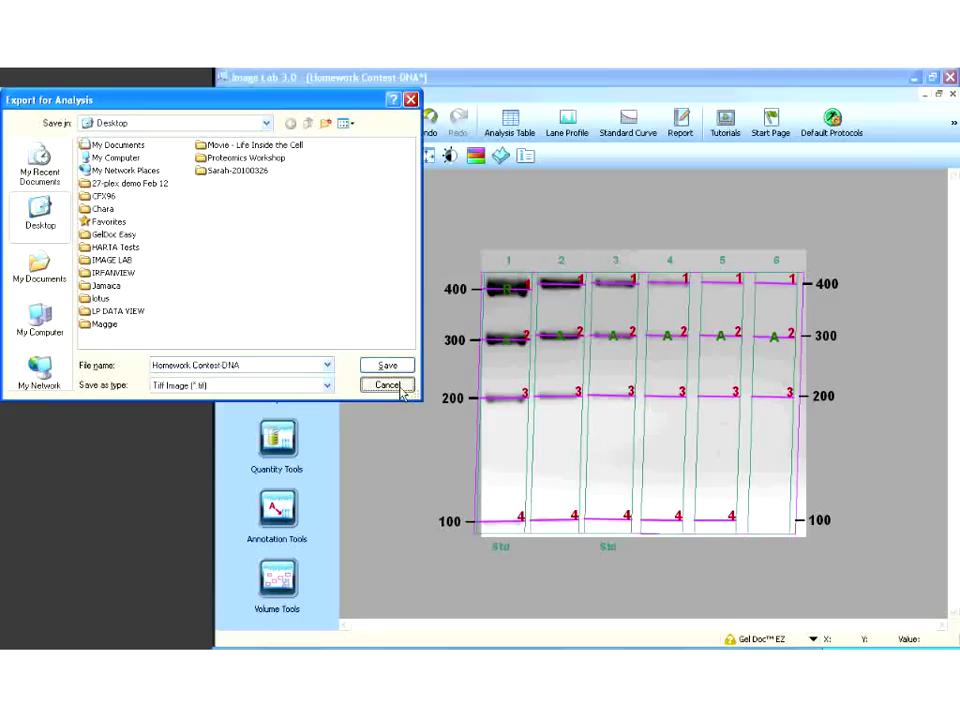
pyautogui.click(387, 385)
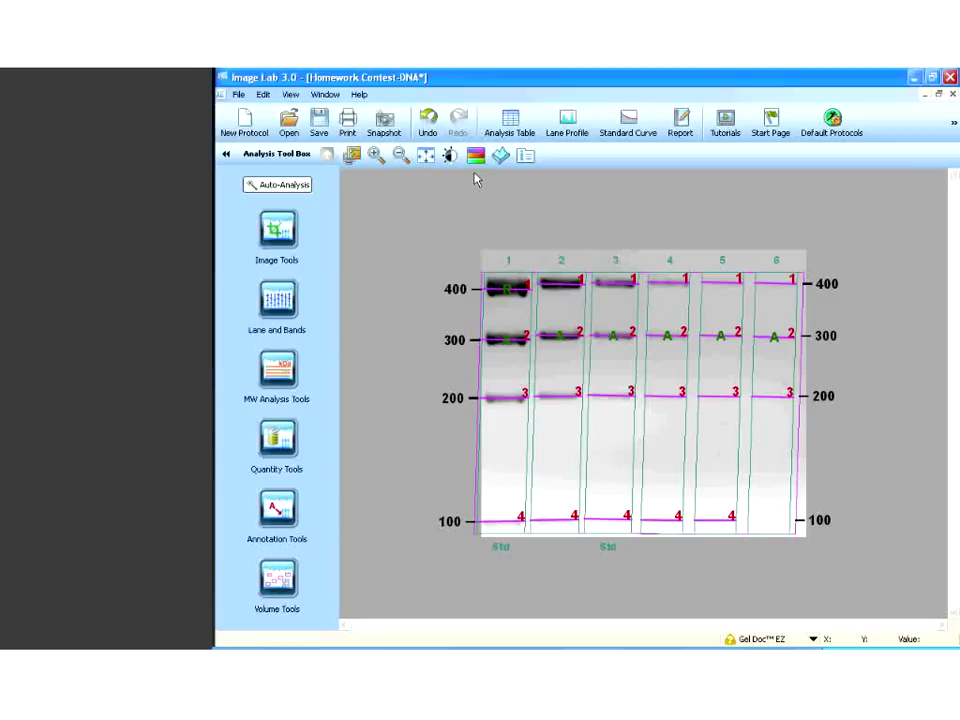
pyautogui.click(238, 94)
pyautogui.moveTo(285, 250)
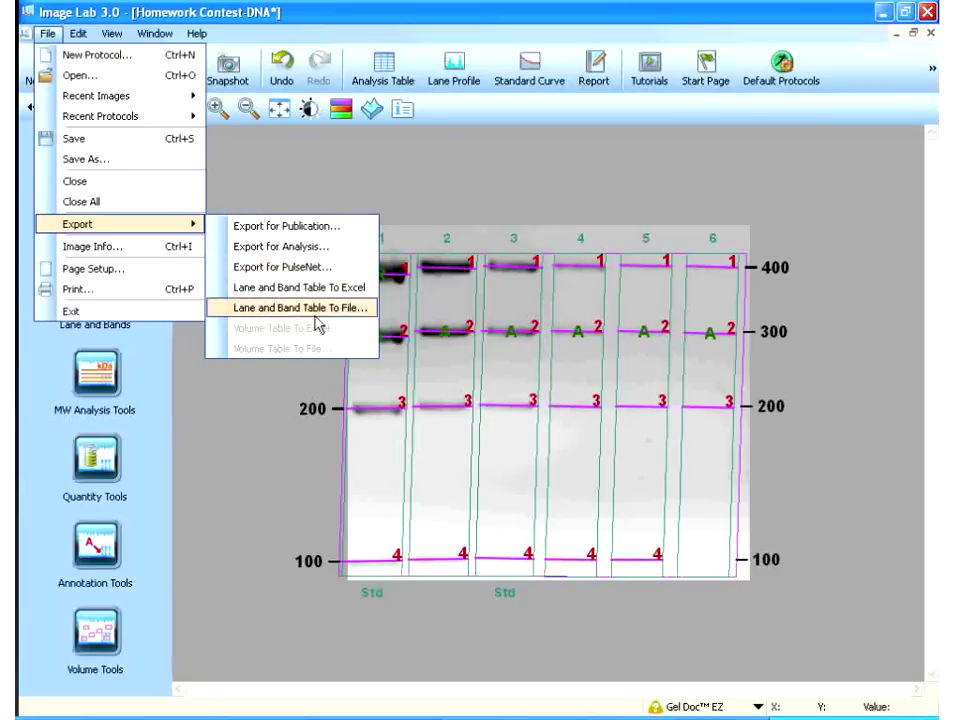
pyautogui.click(245, 453)
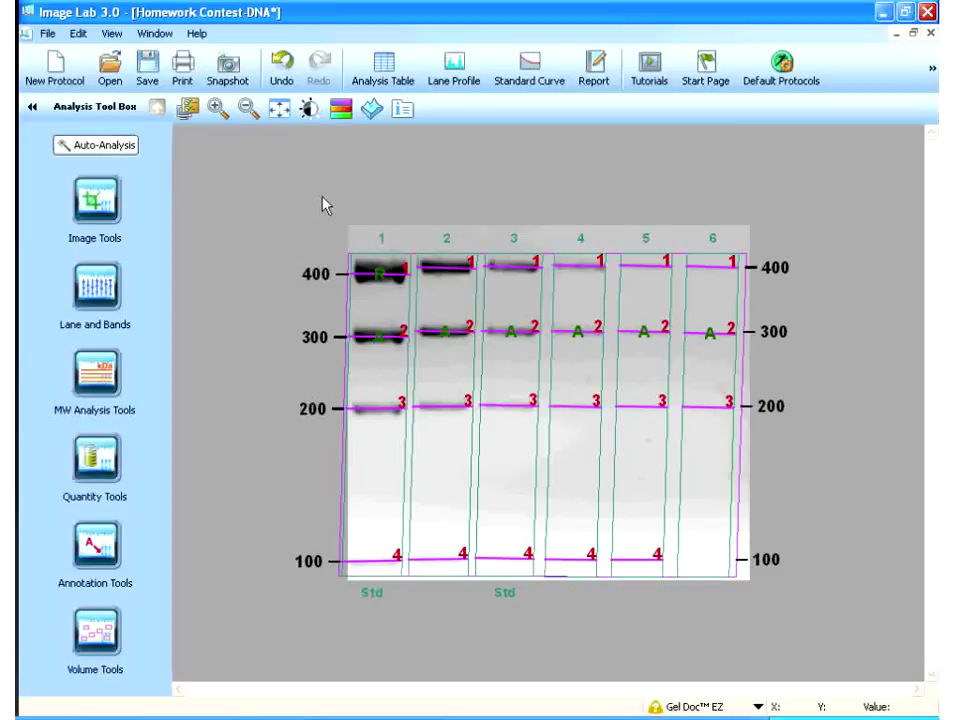
# Adjust the zoom so the gel appears enlarged with all six lanes and band rows 1–4 visible.
pyautogui.click(248, 109)
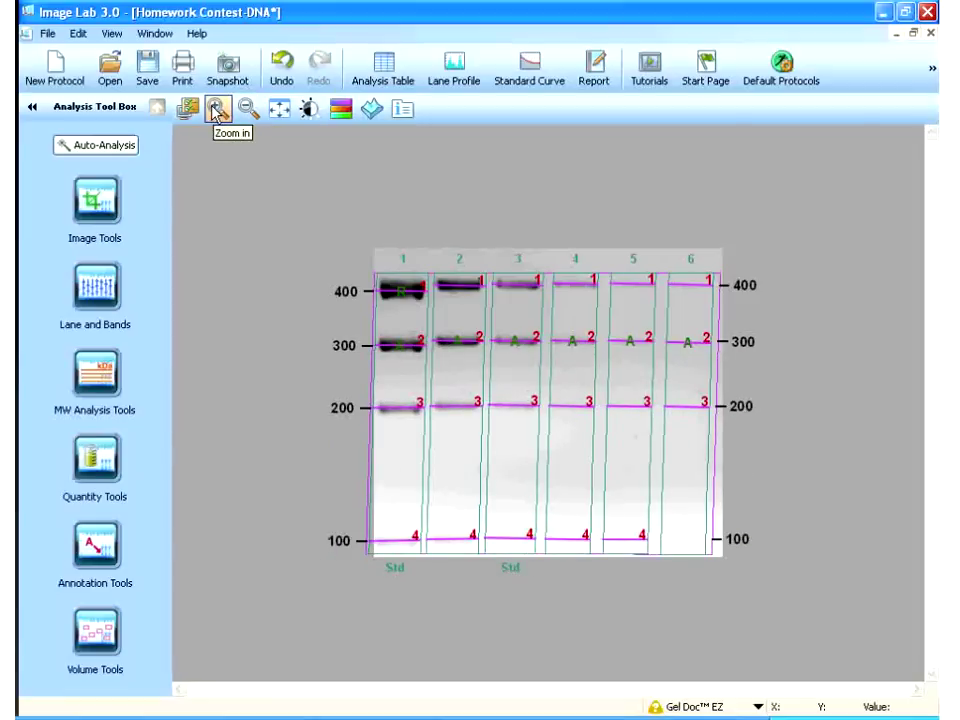
pyautogui.click(218, 110)
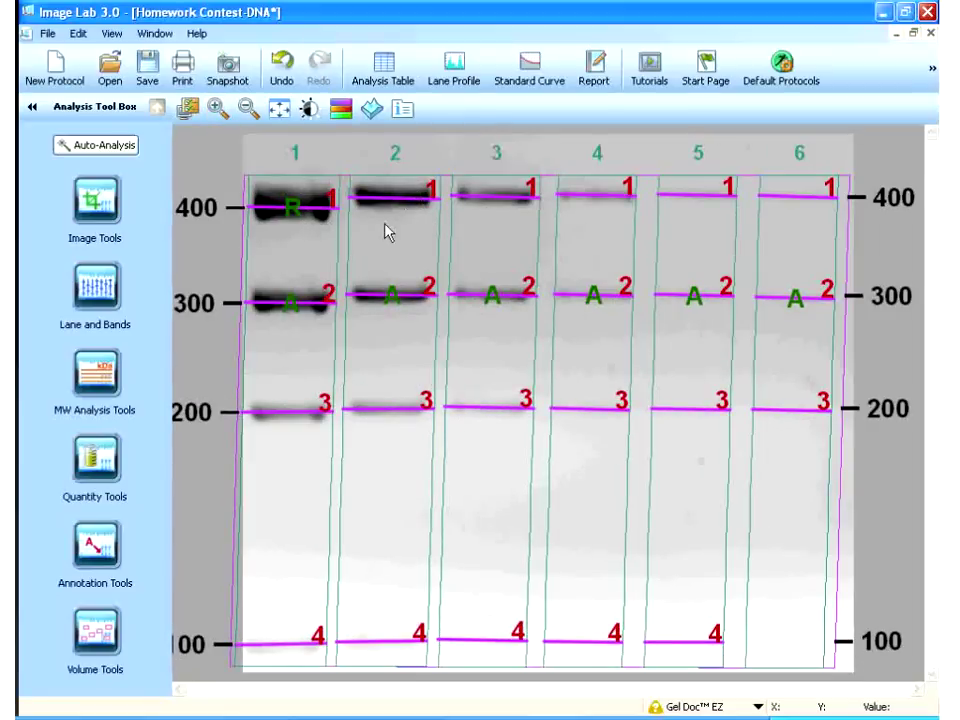
pyautogui.click(213, 110)
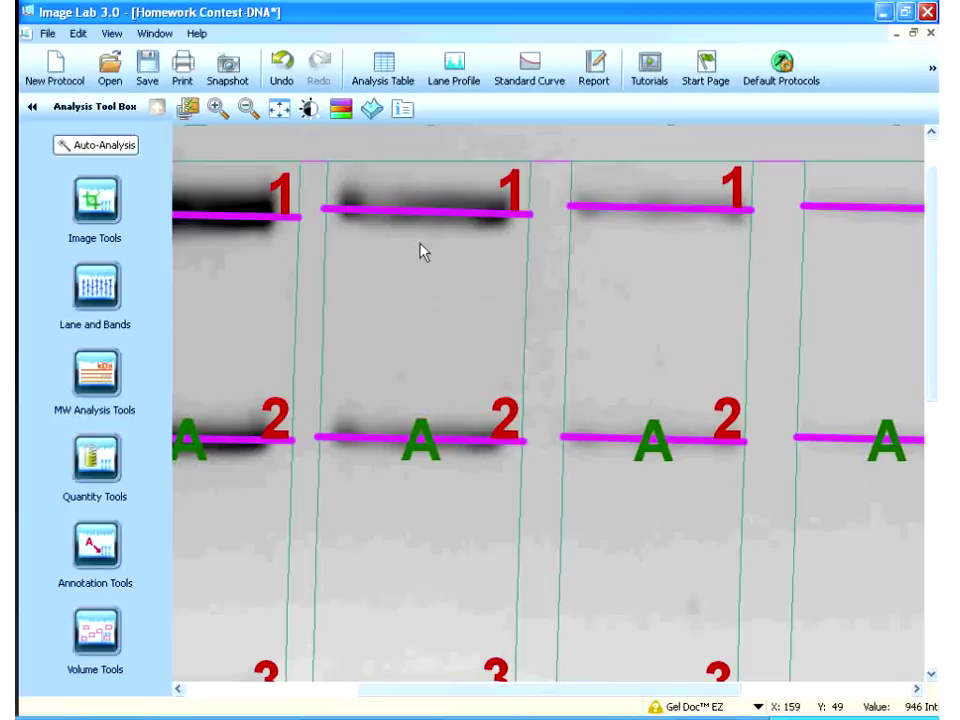
pyautogui.click(249, 111)
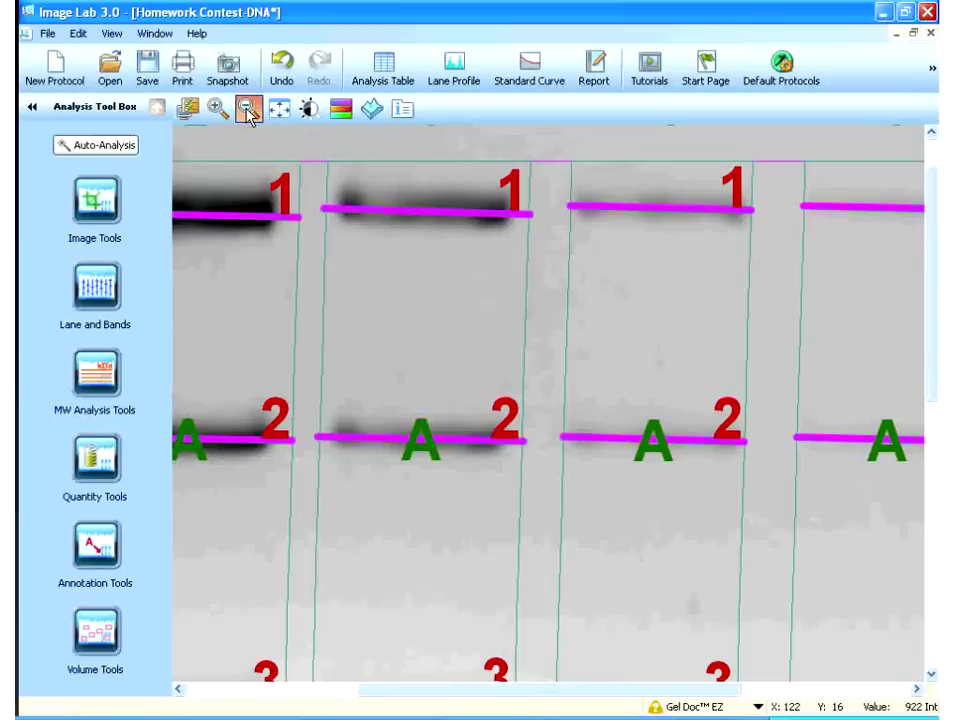